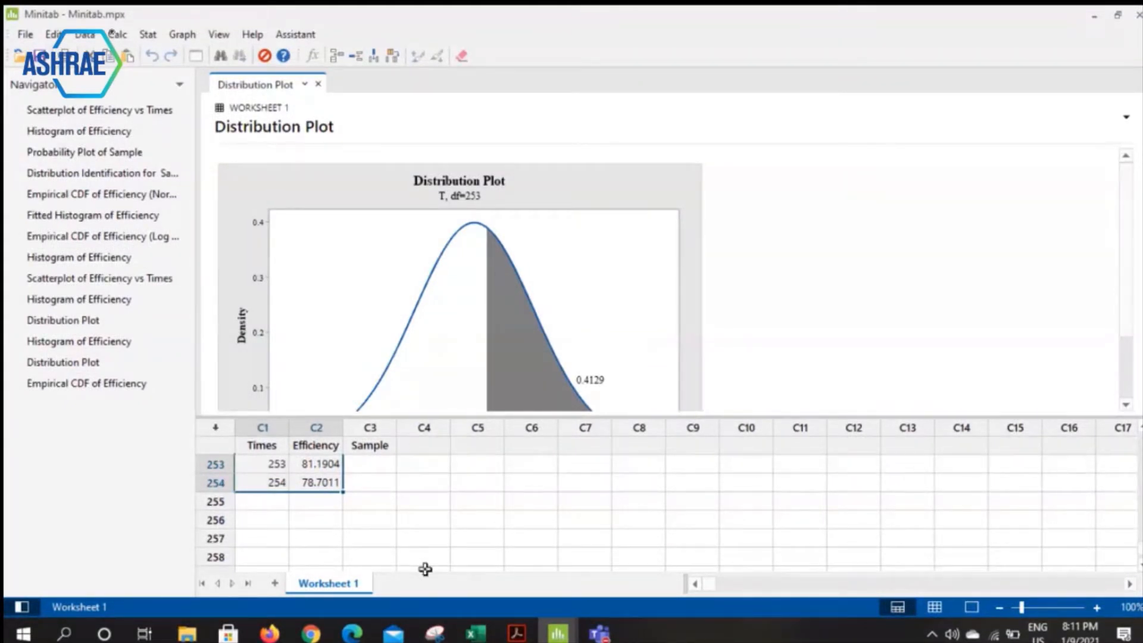
# Review the Times, Efficiency and Sample data in the worksheet from the last rows back up to row 1.
pyautogui.scroll(3, 425, 569)
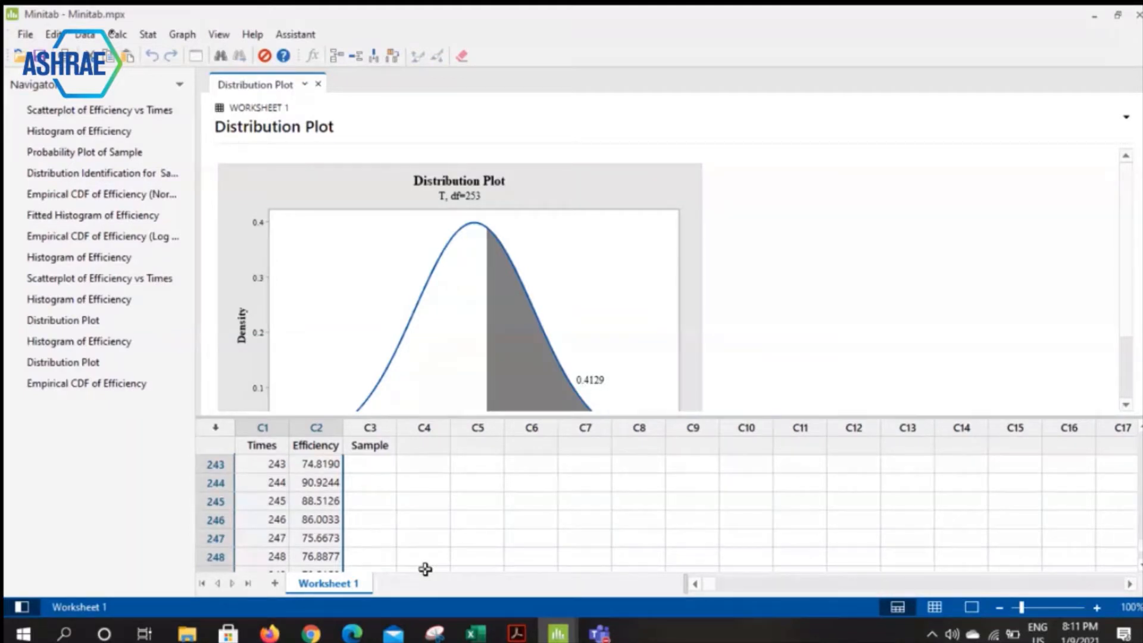
pyautogui.scroll(9, 425, 569)
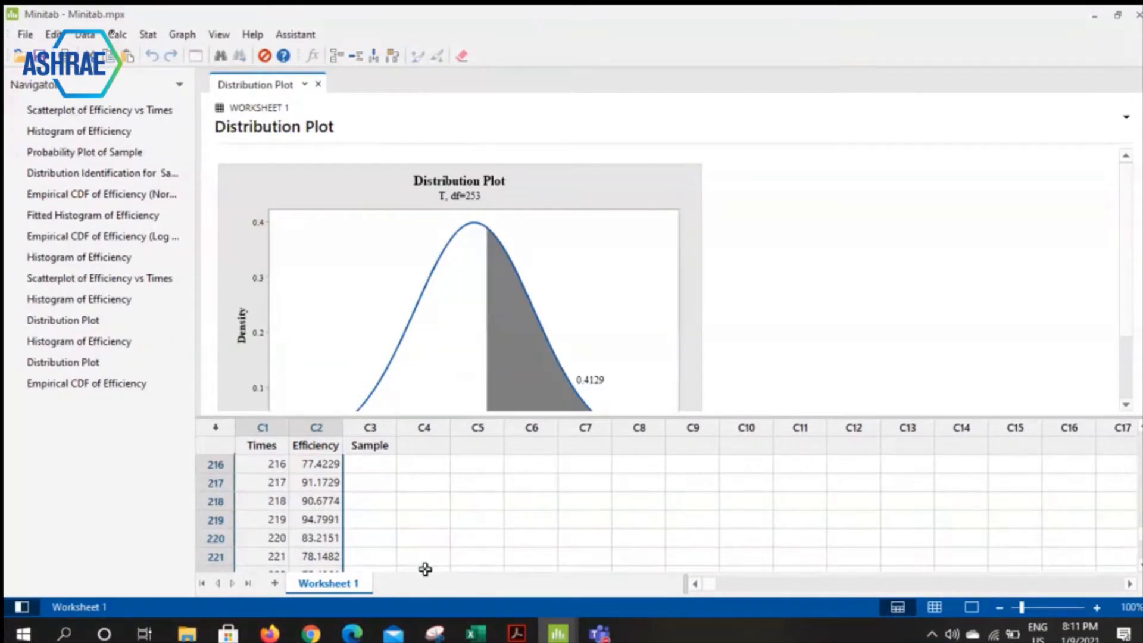
pyautogui.scroll(11, 425, 569)
pyautogui.scroll(20, 425, 569)
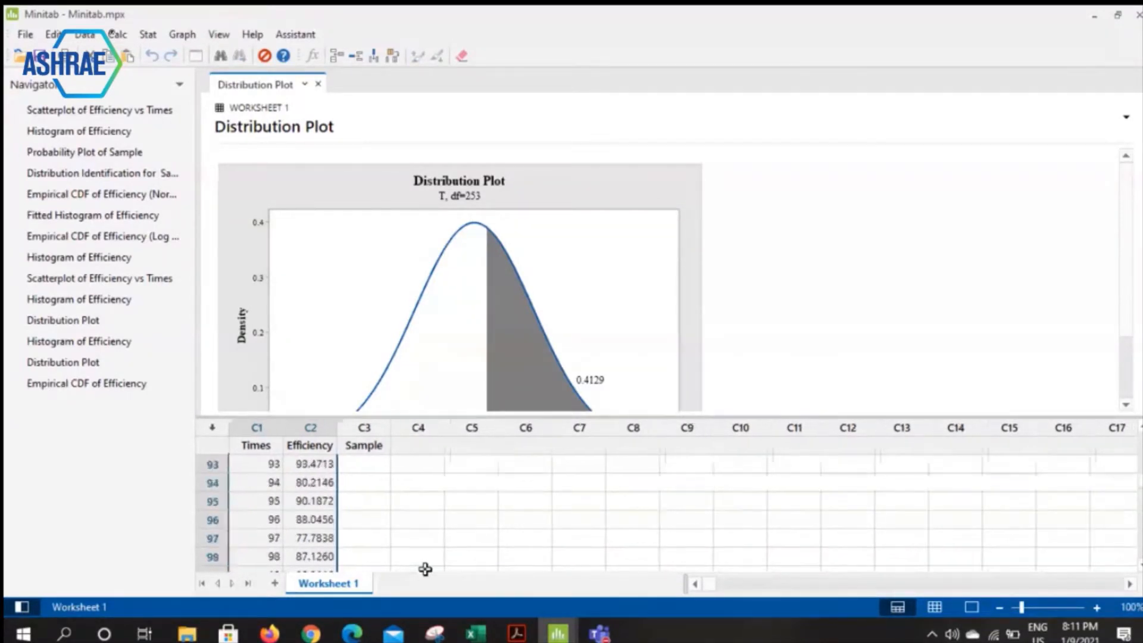
pyautogui.scroll(20, 425, 569)
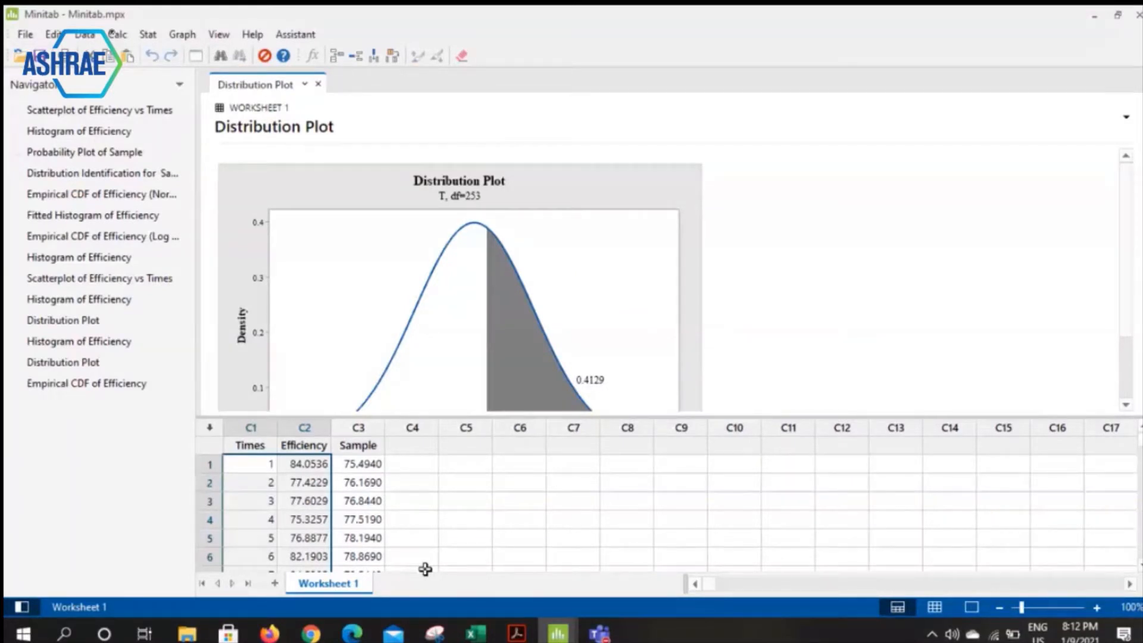
pyautogui.scroll(-1, 425, 569)
pyautogui.scroll(1, 425, 569)
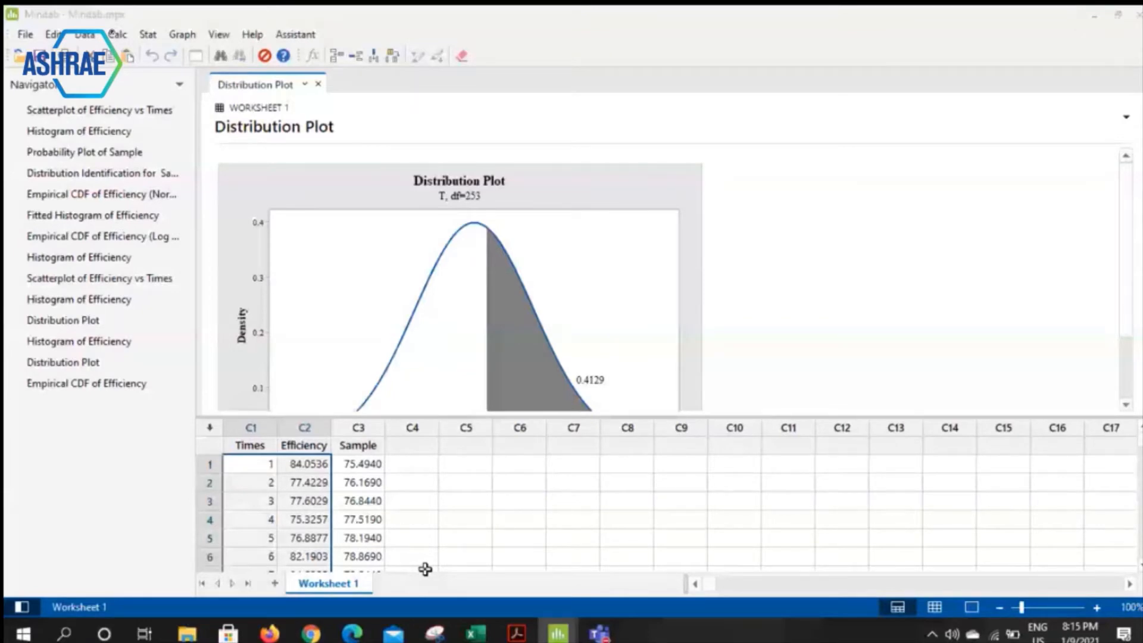
# Switch to the Practice.mpx project and look over the Strikes data in Worksheet 5.
pyautogui.press('super+d')
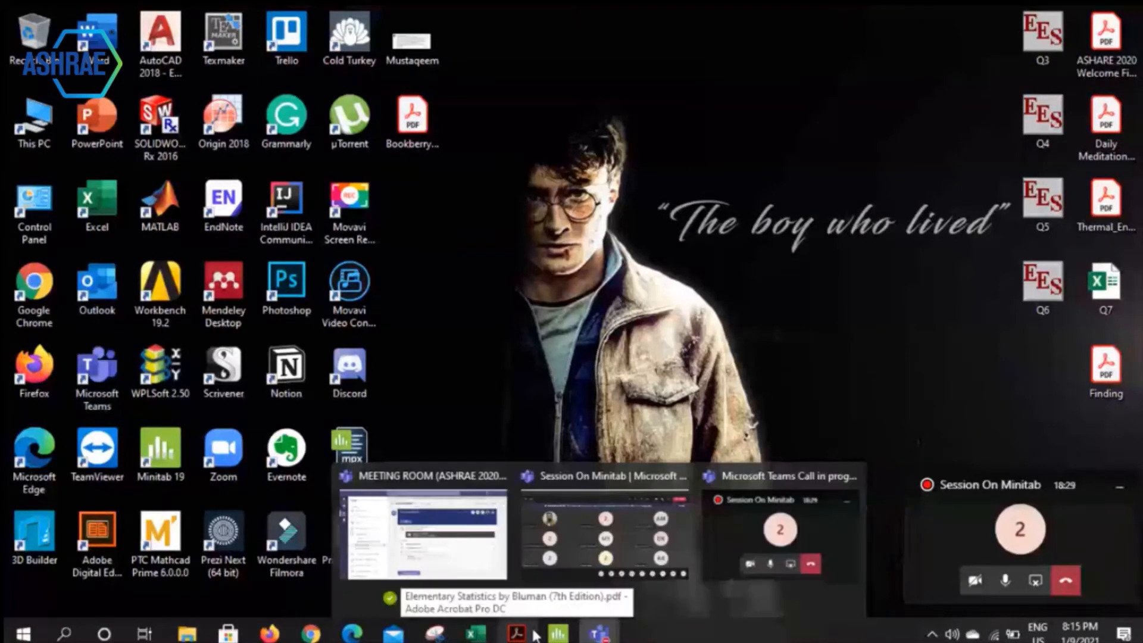
pyautogui.moveTo(558, 633)
pyautogui.click(552, 580)
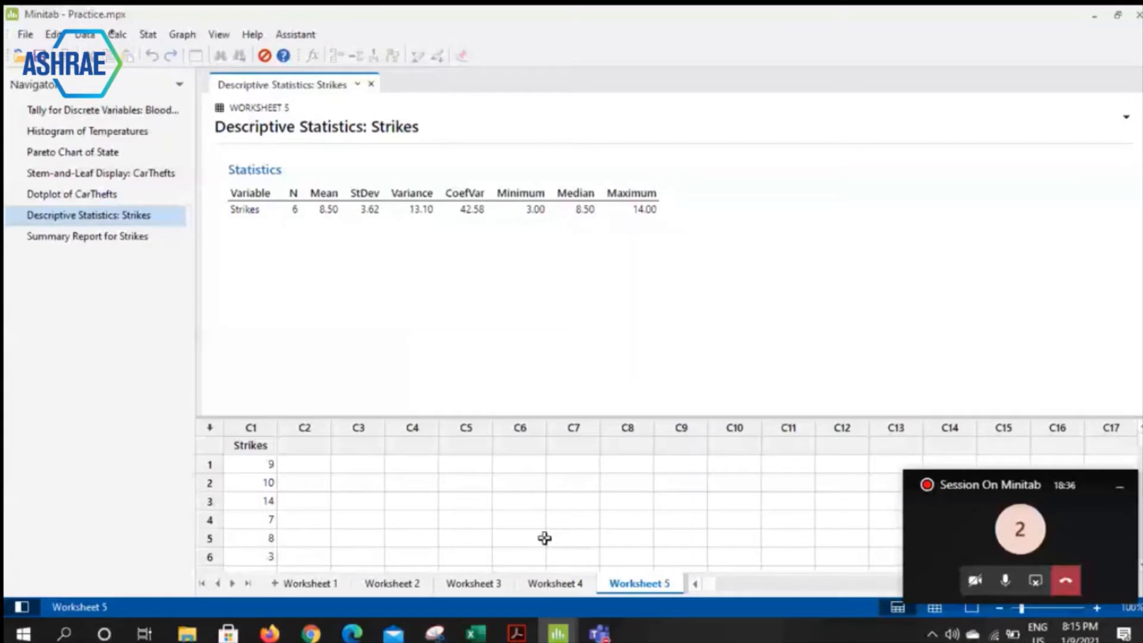
pyautogui.scroll(-2, 494, 503)
pyautogui.scroll(2, 494, 503)
# Start a new, empty Minitab 19 session from the desktop and dismiss the offer to install updates.
pyautogui.press('super+d')
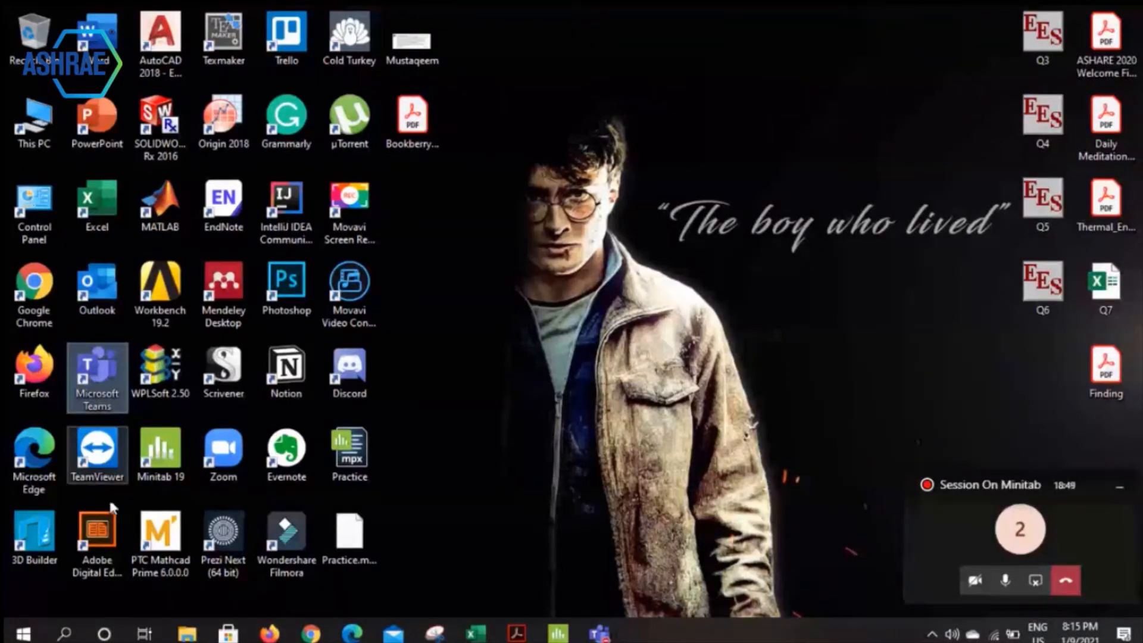
pyautogui.moveTo(558, 633)
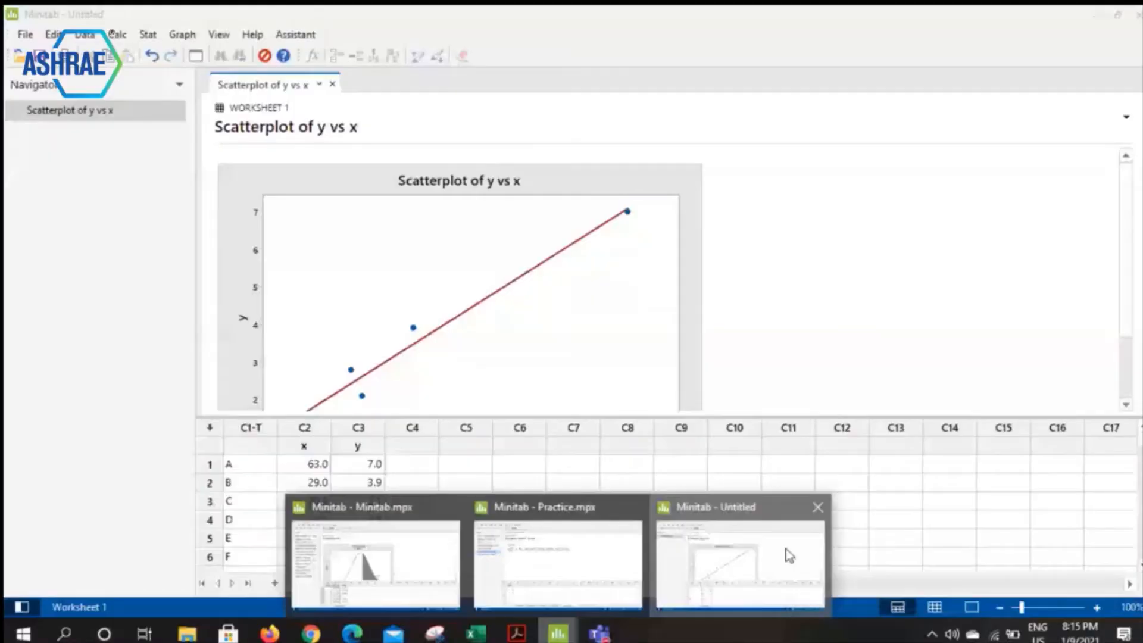
pyautogui.click(786, 551)
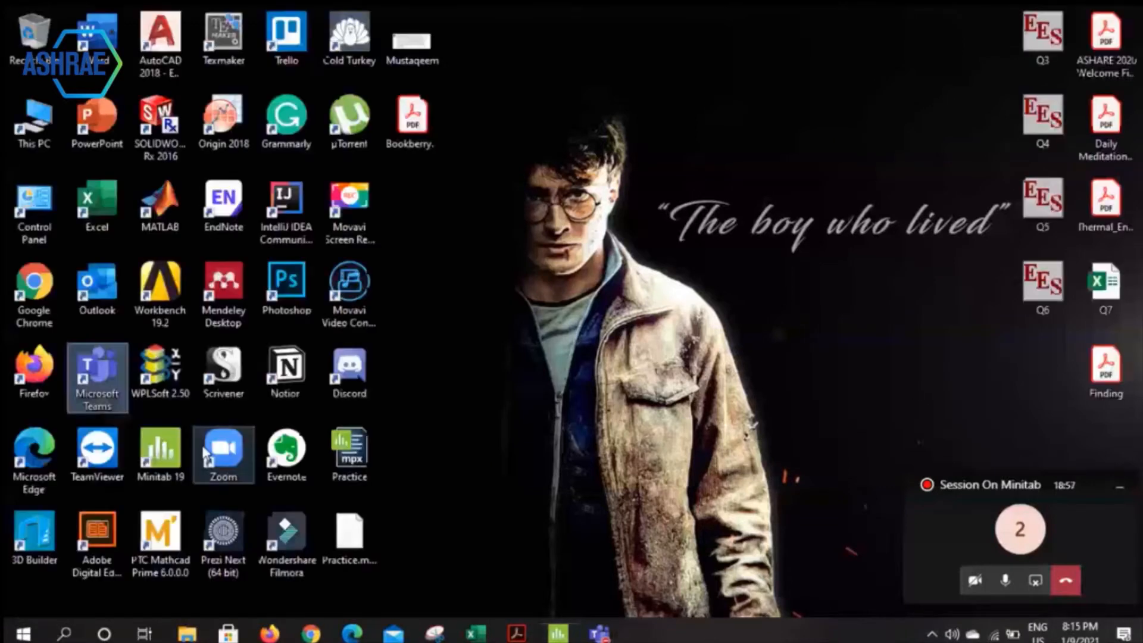
pyautogui.doubleClick(163, 456)
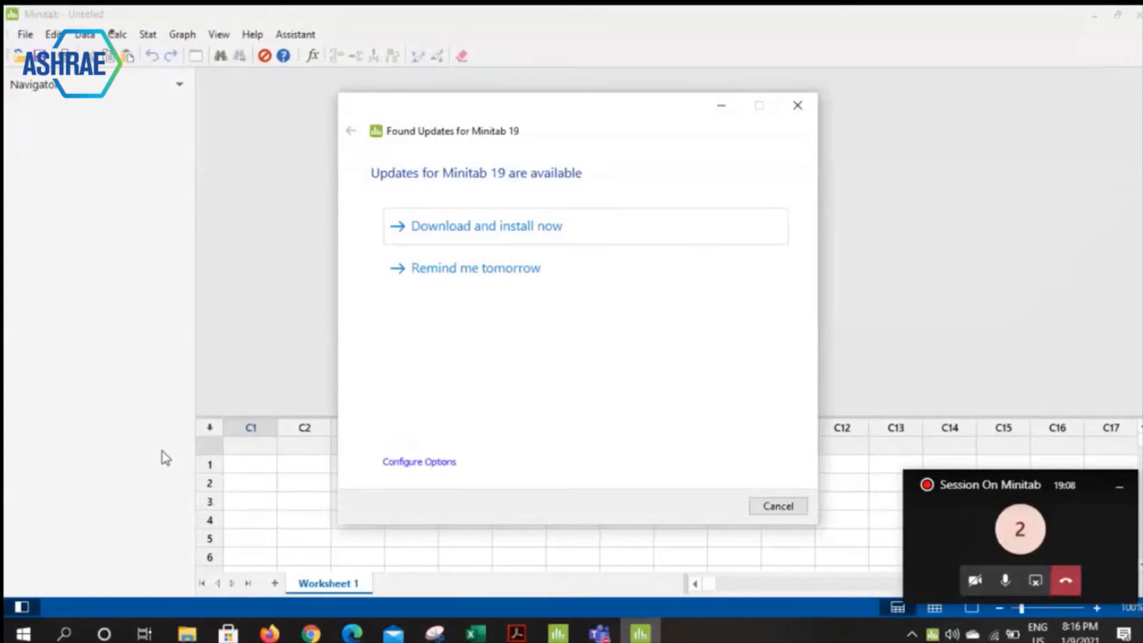
pyautogui.click(777, 505)
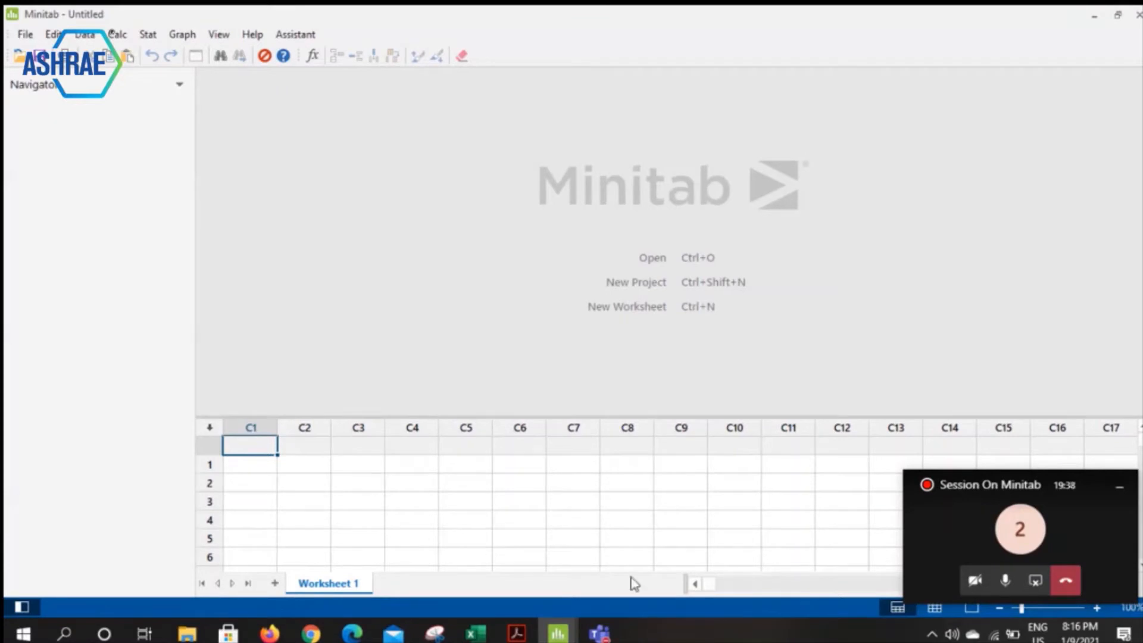
# Switch to the Book1 workbook in Excel and look through the data sets on Sheet1 to Sheet5.
pyautogui.moveTo(475, 633)
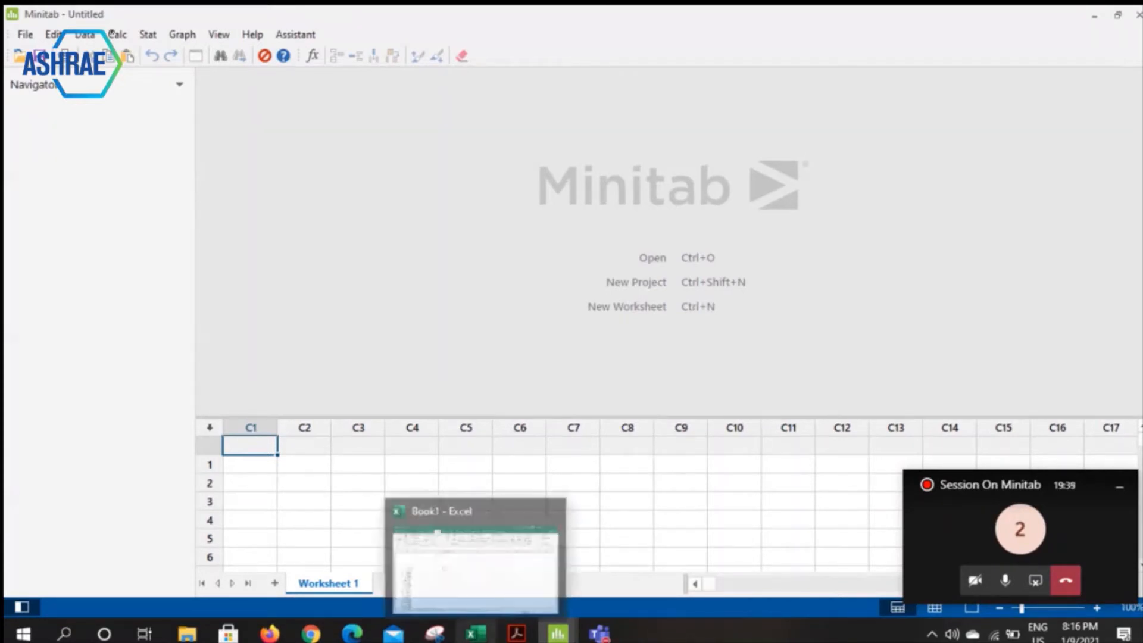
pyautogui.click(493, 588)
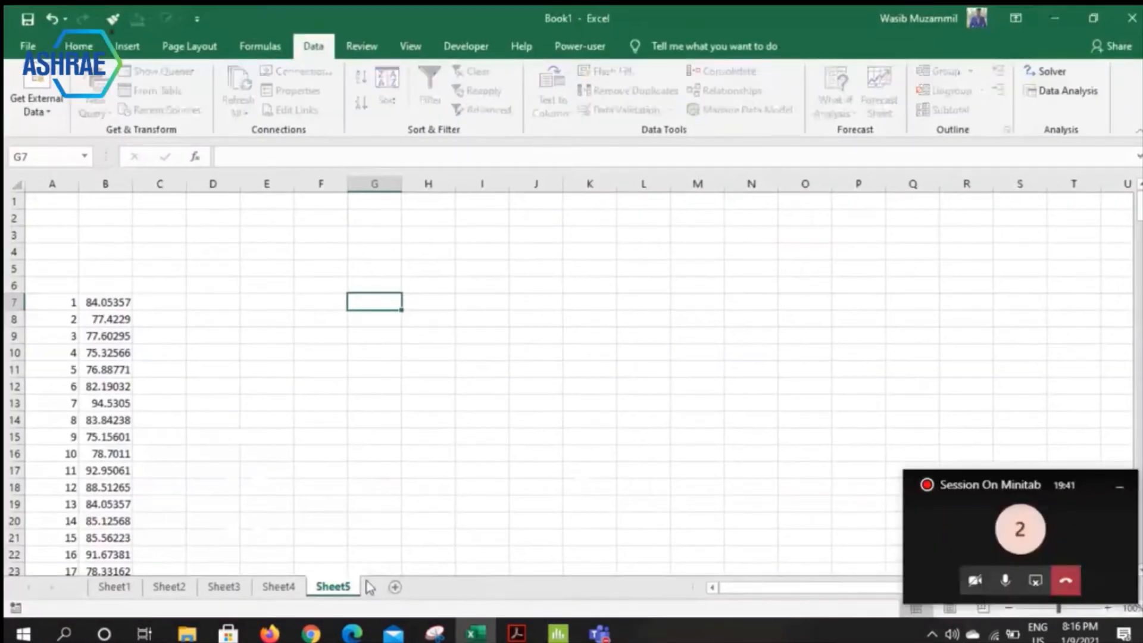
pyautogui.click(169, 587)
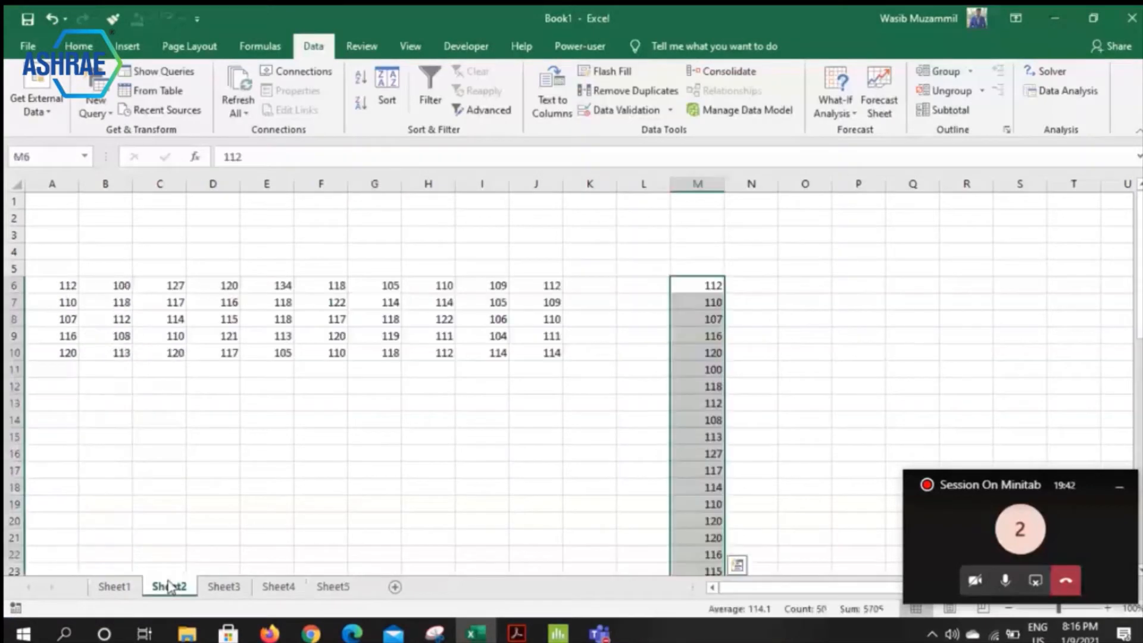
pyautogui.click(224, 586)
pyautogui.click(147, 586)
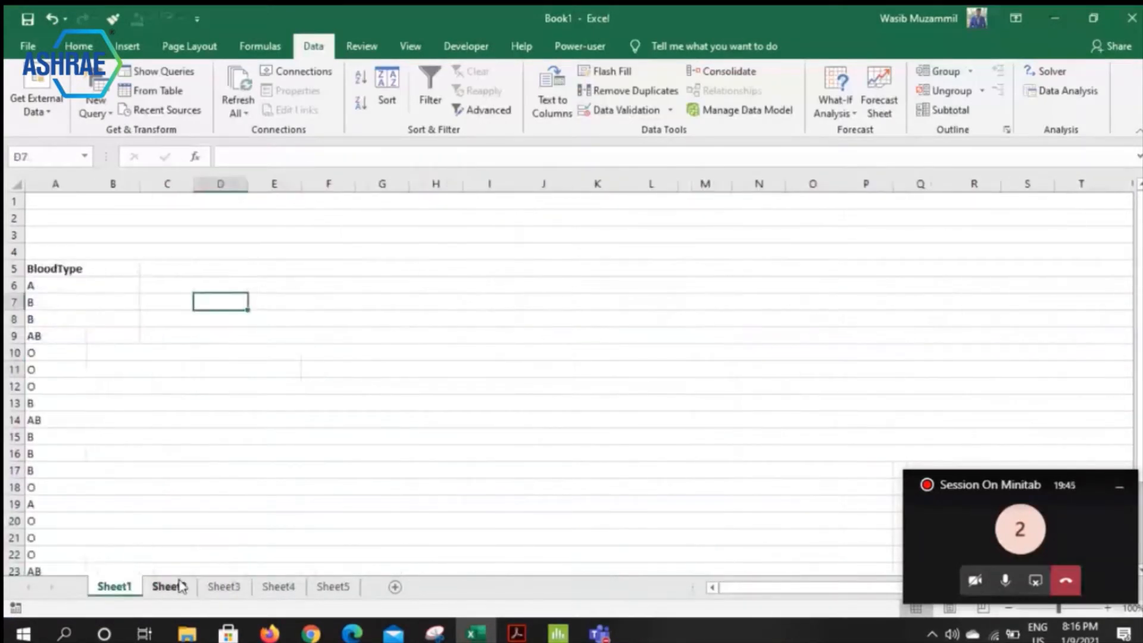
pyautogui.click(178, 587)
pyautogui.click(278, 586)
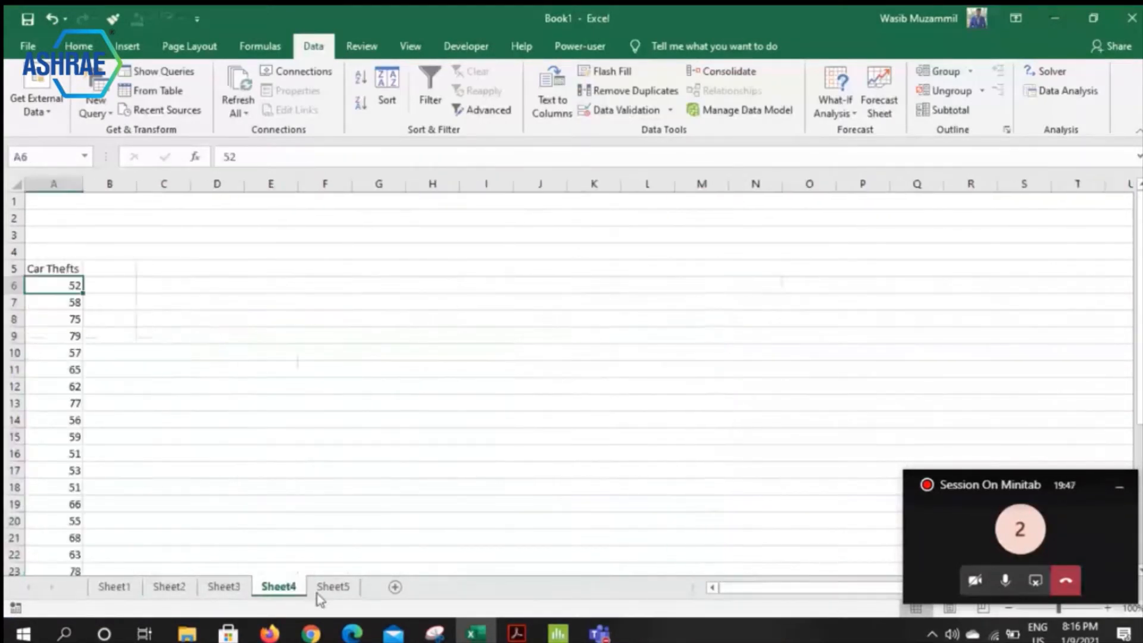
pyautogui.click(316, 589)
# Switch to the Practice.mpx project in Minitab and copy all the Strikes values from column C1 of Worksheet 5.
pyautogui.moveTo(558, 633)
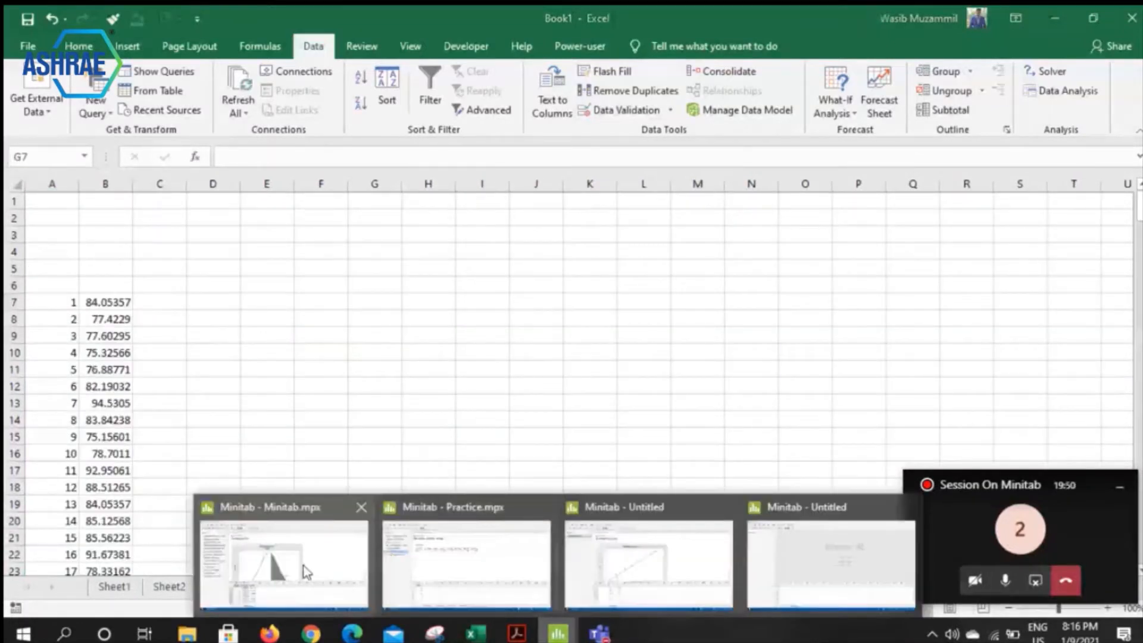
pyautogui.click(306, 572)
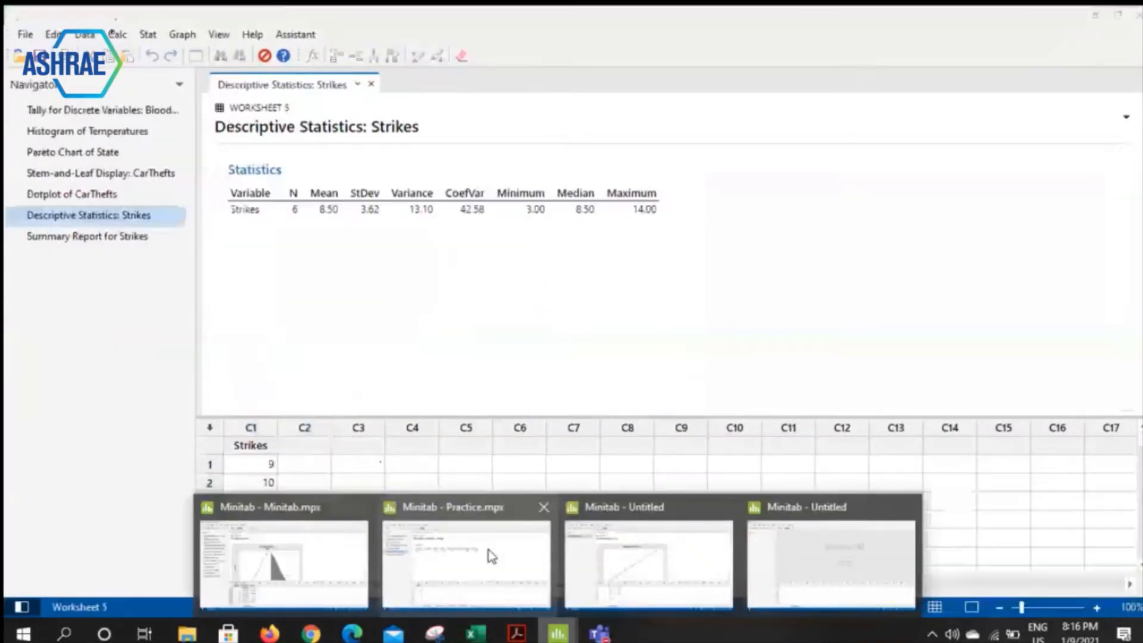
pyautogui.click(488, 553)
pyautogui.click(264, 465)
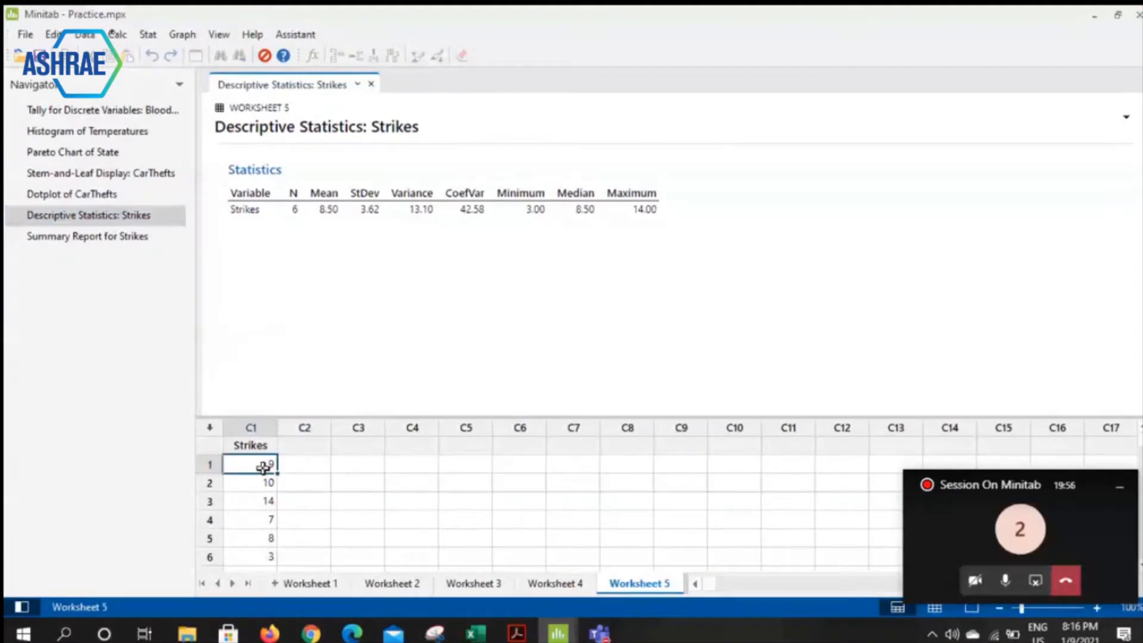
pyautogui.moveTo(256, 463); pyautogui.dragTo(268, 516)
pyautogui.hotkey('ctrl', 'c')
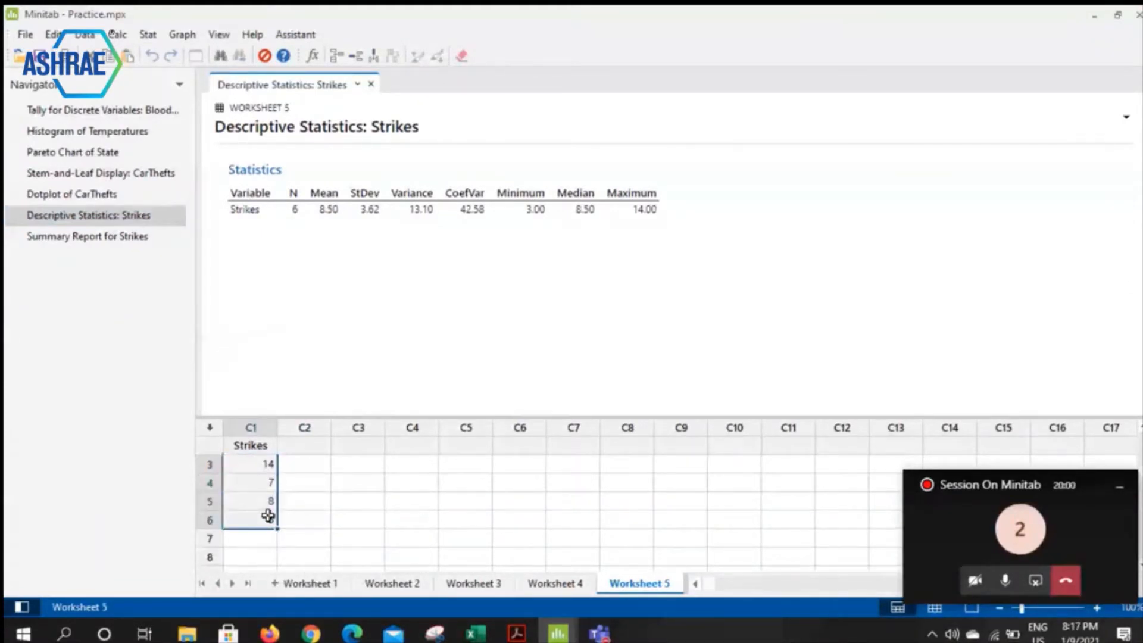
# Paste the copied values into column C1 of the empty untitled project's worksheet, starting at row 1.
pyautogui.moveTo(558, 633)
pyautogui.click(815, 563)
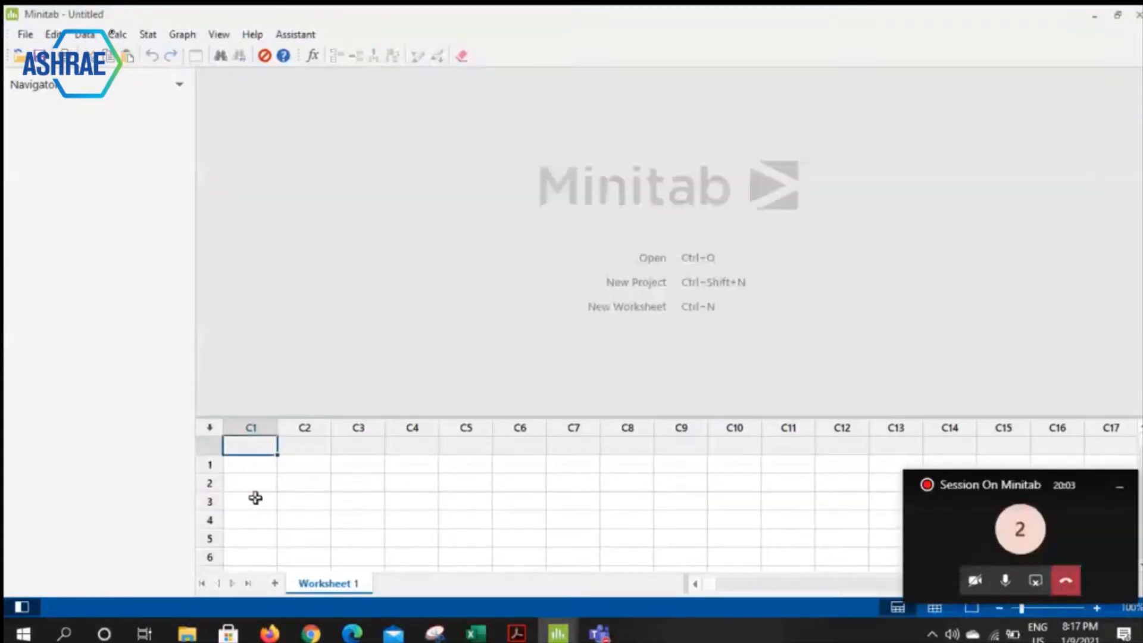
pyautogui.click(255, 464)
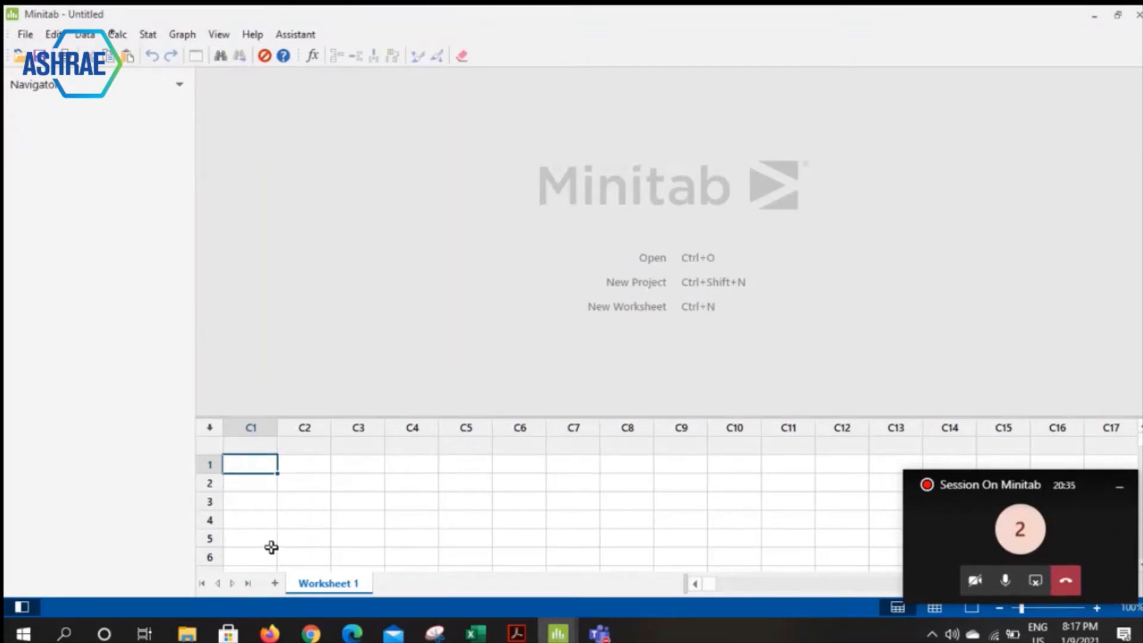
pyautogui.hotkey('ctrl', 'v')
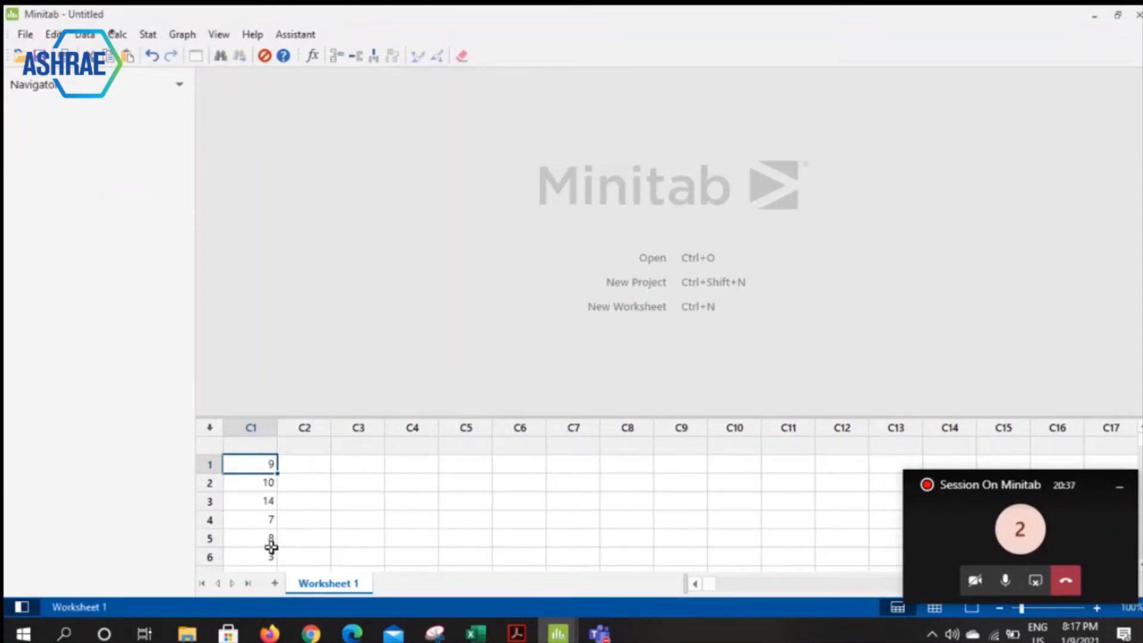
# Name column C1 Temperature.
pyautogui.click(268, 444)
pyautogui.click(335, 507)
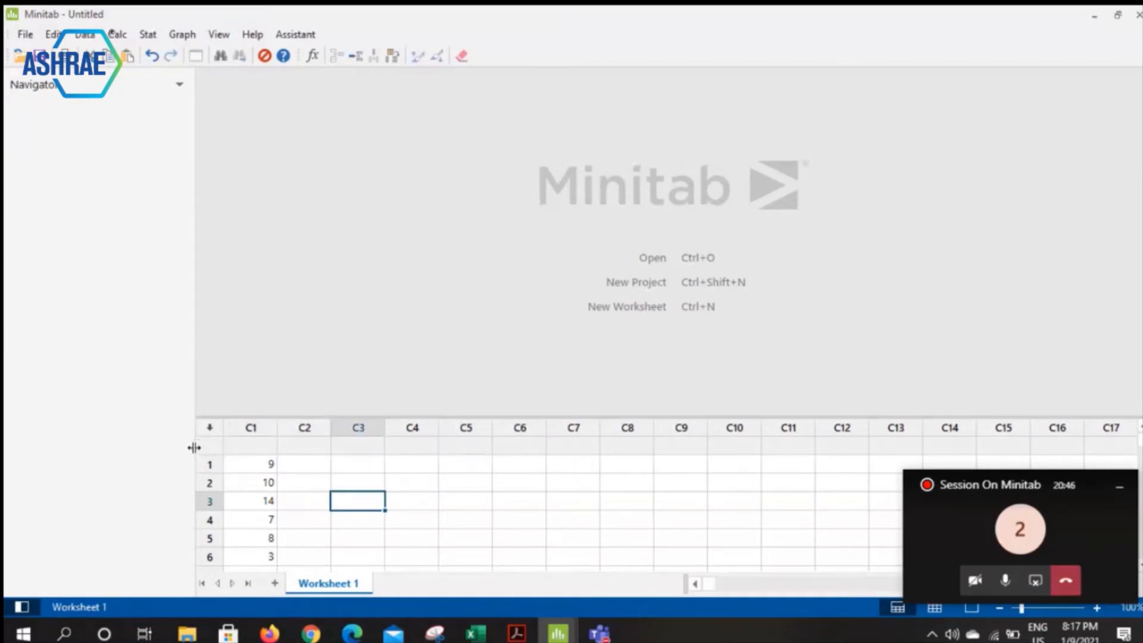
pyautogui.click(266, 446)
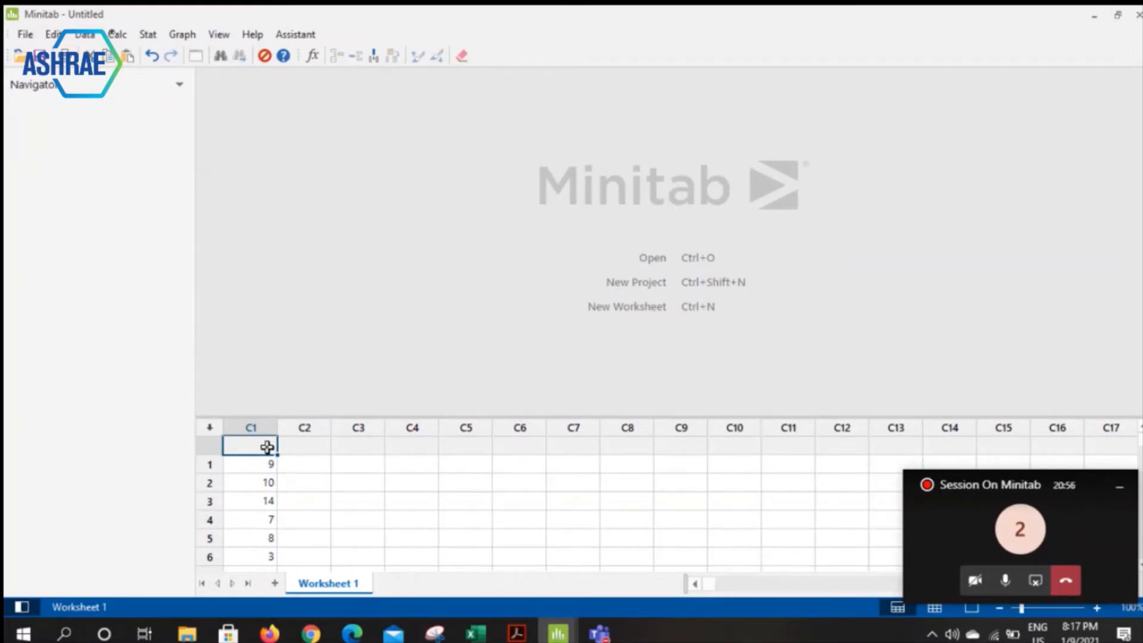
pyautogui.write('Tem')
pyautogui.write('peratur')
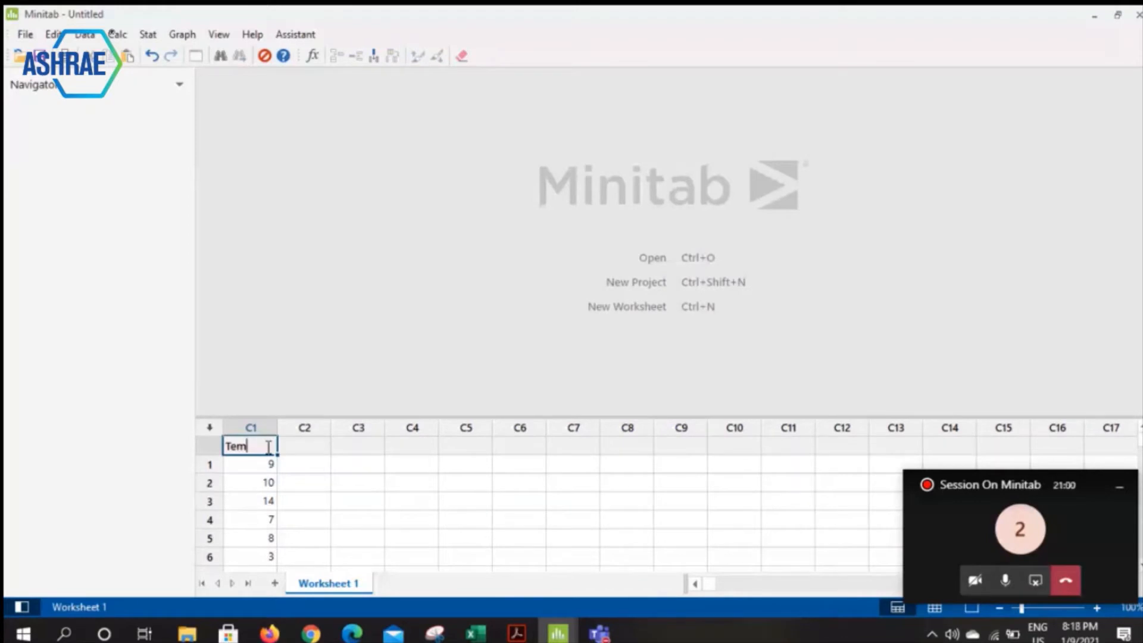
pyautogui.write('e')
pyautogui.press('Return')
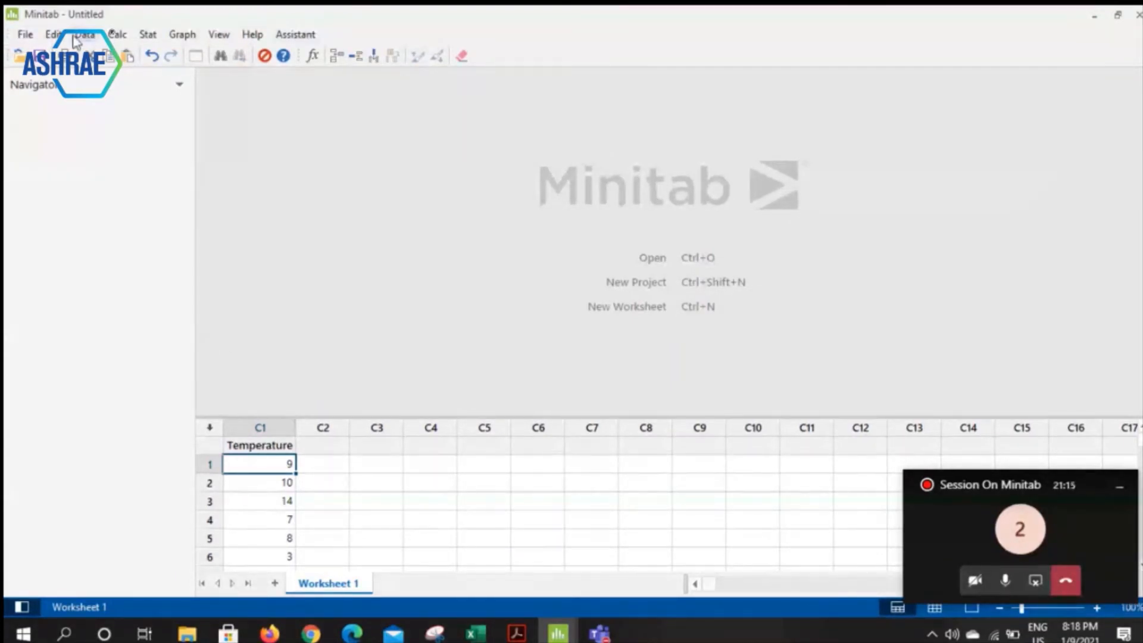
# Set up Display Descriptive Statistics with the Temperature column as its variable.
pyautogui.click(148, 35)
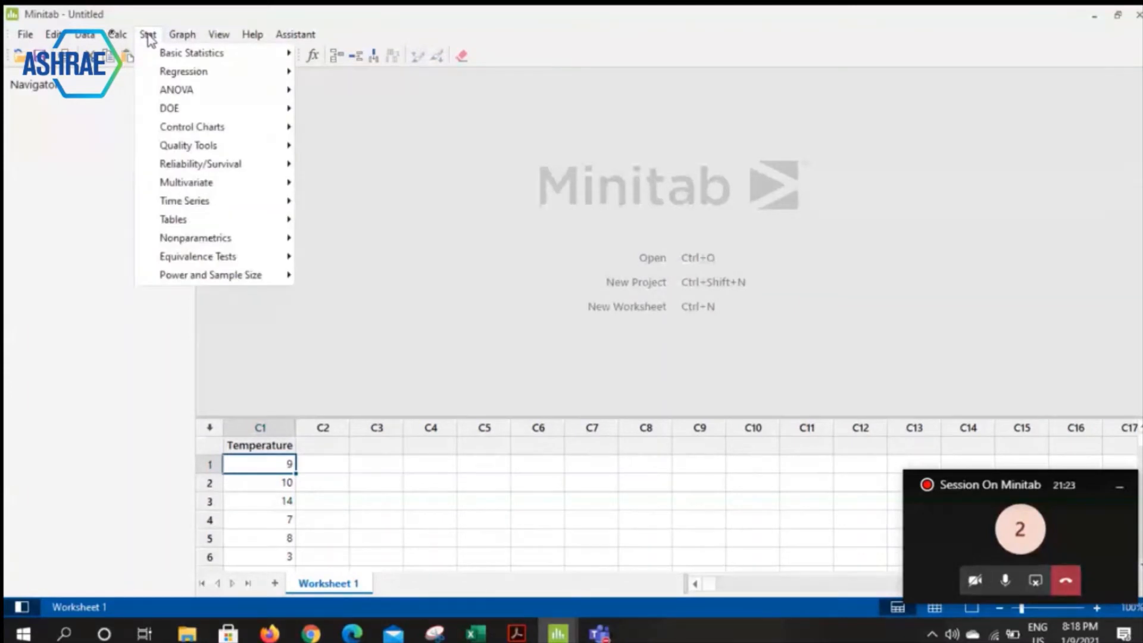
pyautogui.click(419, 258)
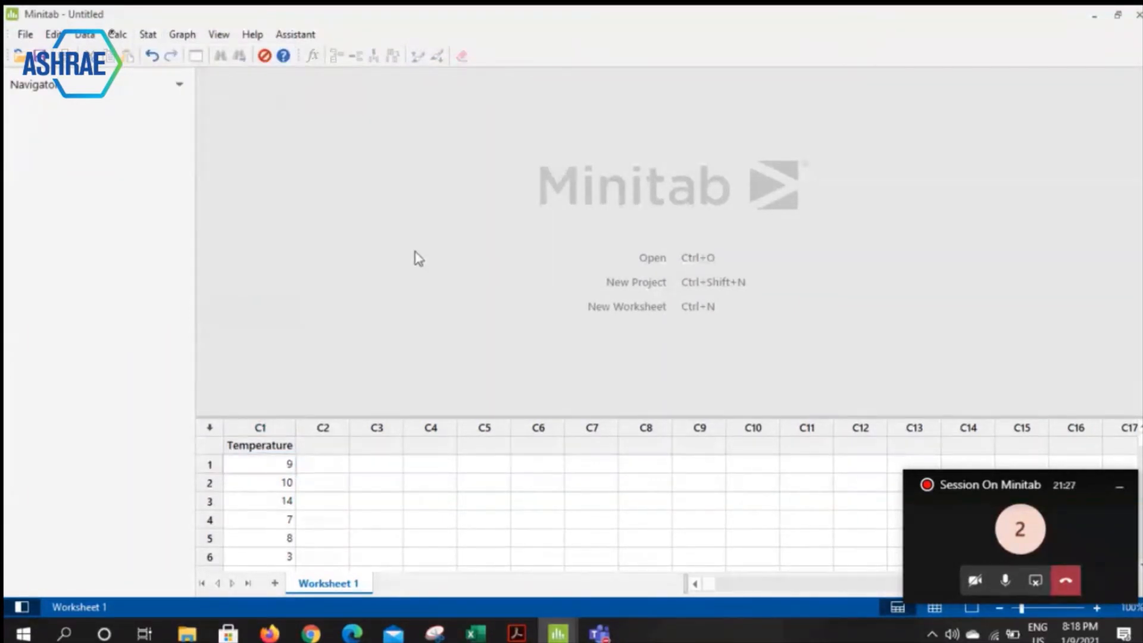
pyautogui.click(148, 35)
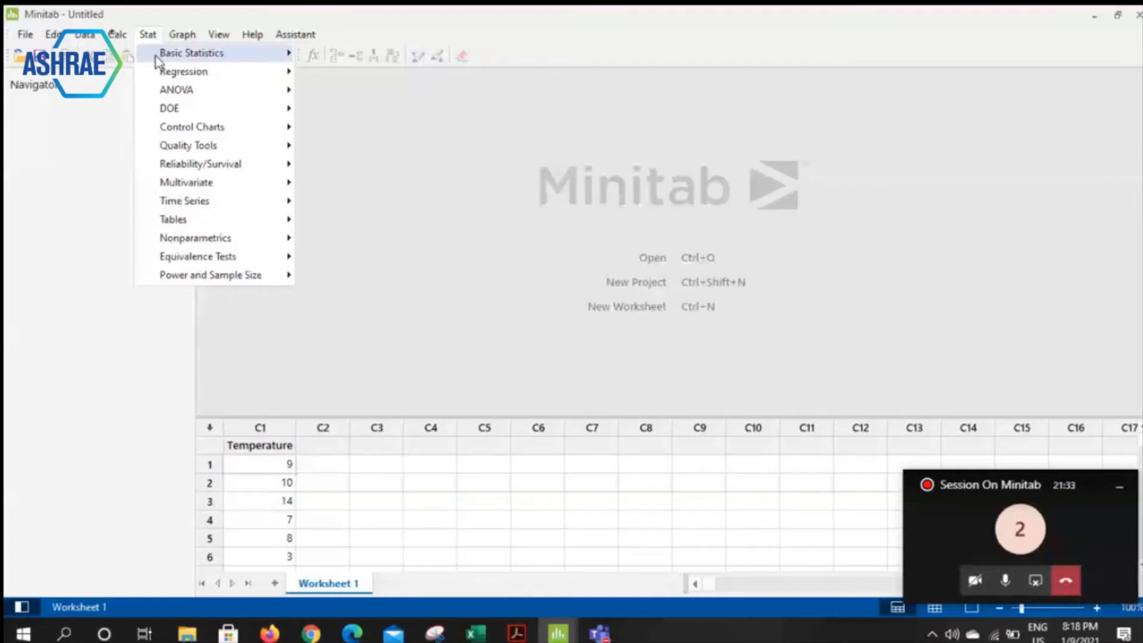
pyautogui.moveTo(159, 59)
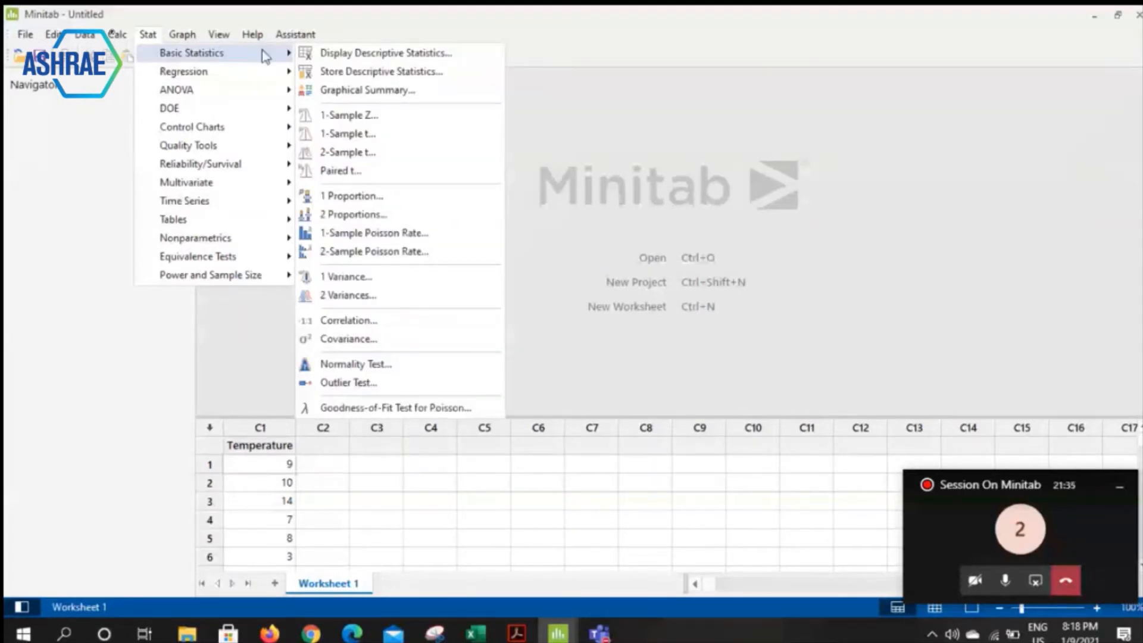
pyautogui.click(148, 35)
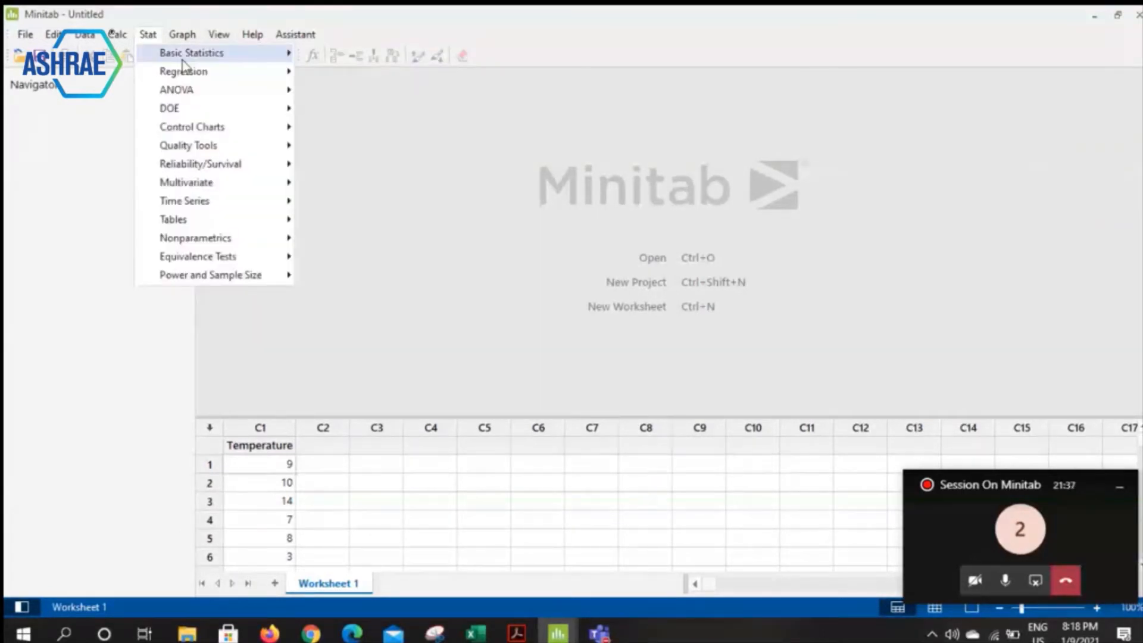
pyautogui.moveTo(183, 60)
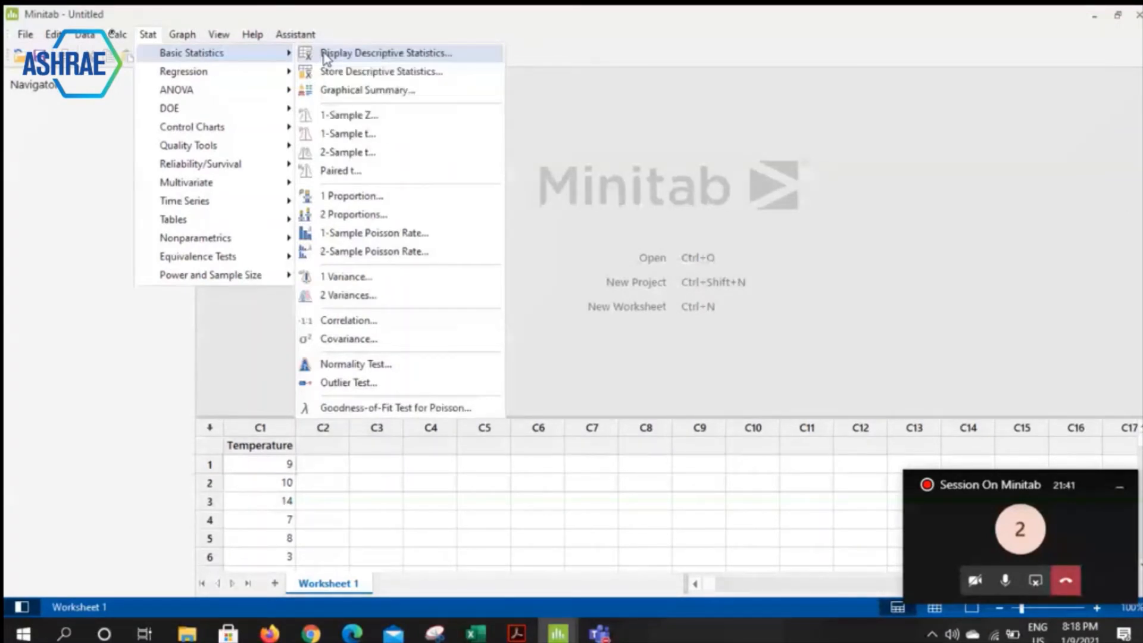
pyautogui.click(325, 54)
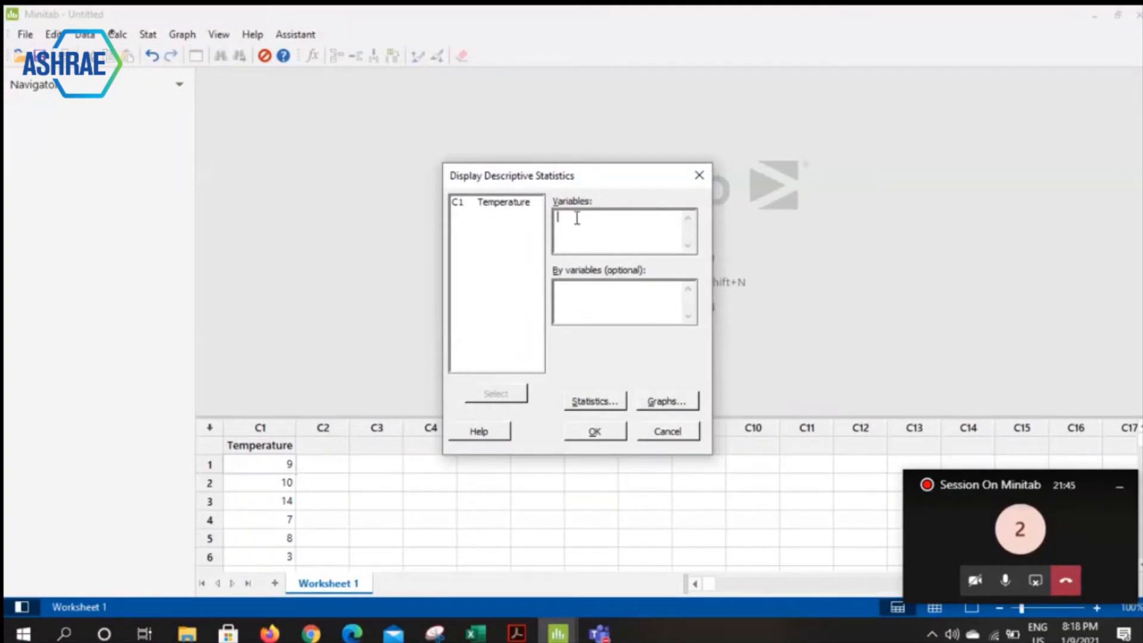
pyautogui.doubleClick(507, 205)
# Exclude SE of mean, N missing and the first and third quartiles, add coefficient of variation, range and mode, and generate the statistics.
pyautogui.click(598, 401)
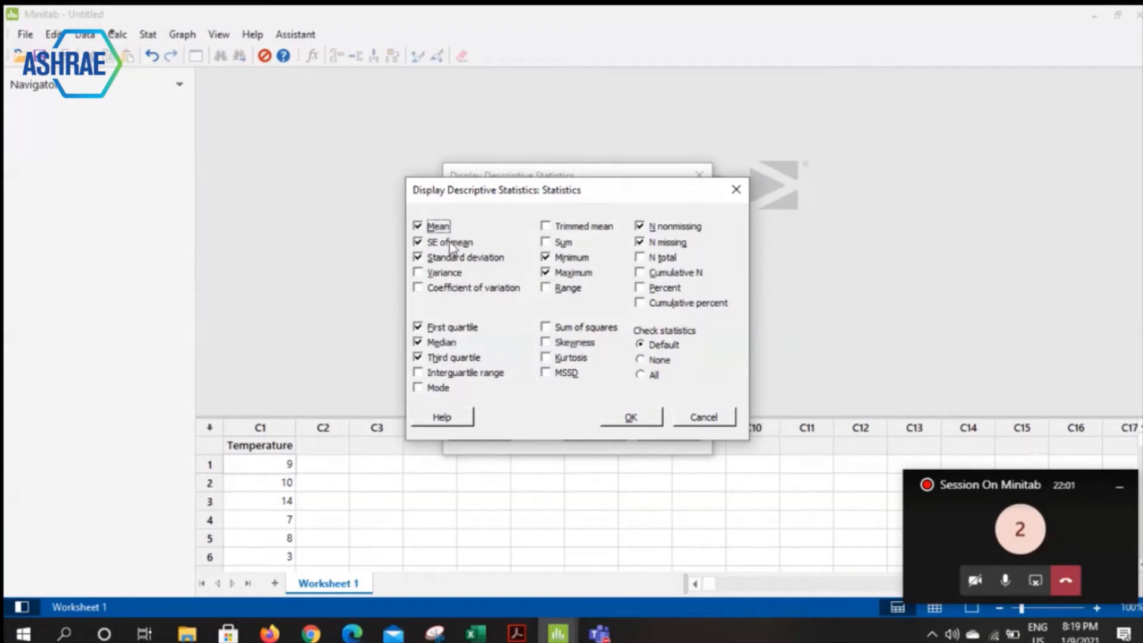
pyautogui.click(419, 242)
pyautogui.click(419, 288)
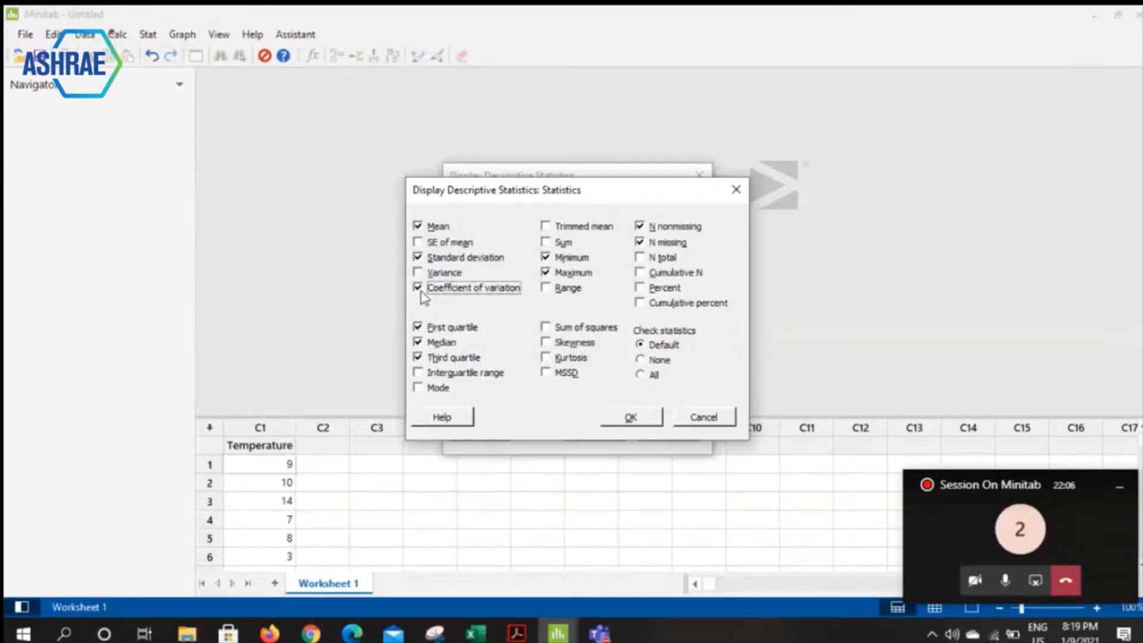
pyautogui.click(558, 291)
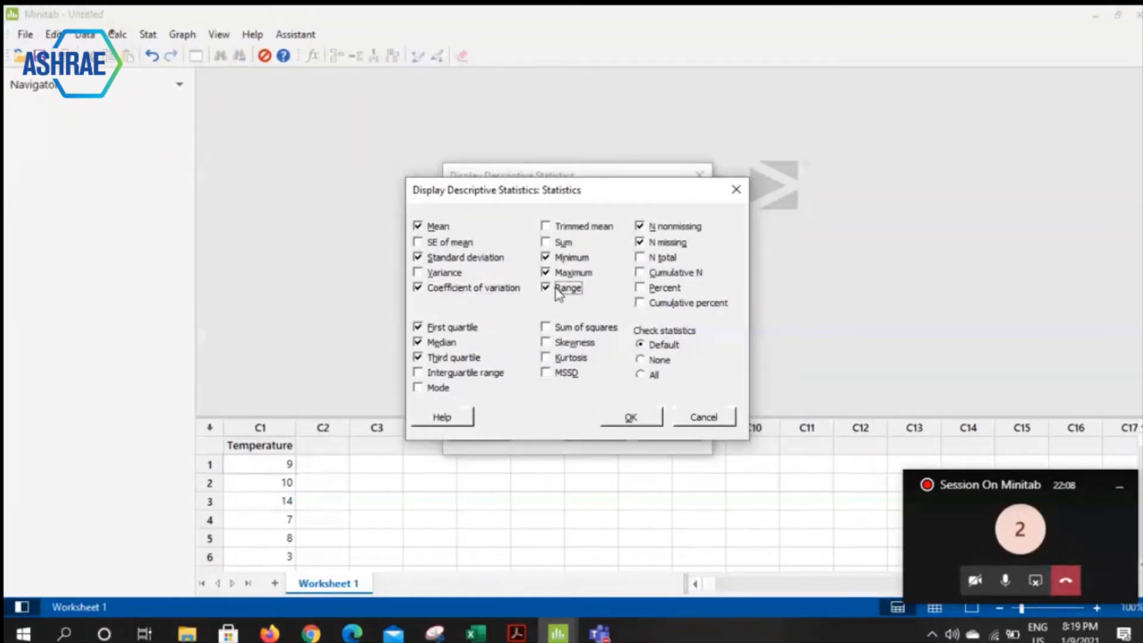
pyautogui.click(642, 244)
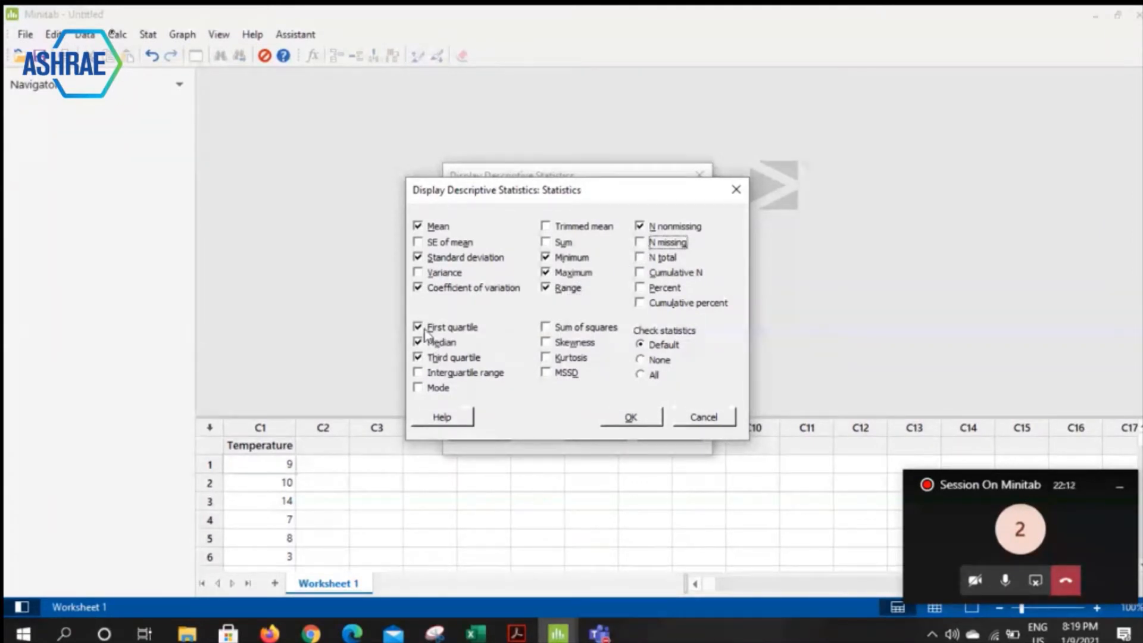
pyautogui.click(419, 327)
pyautogui.click(418, 357)
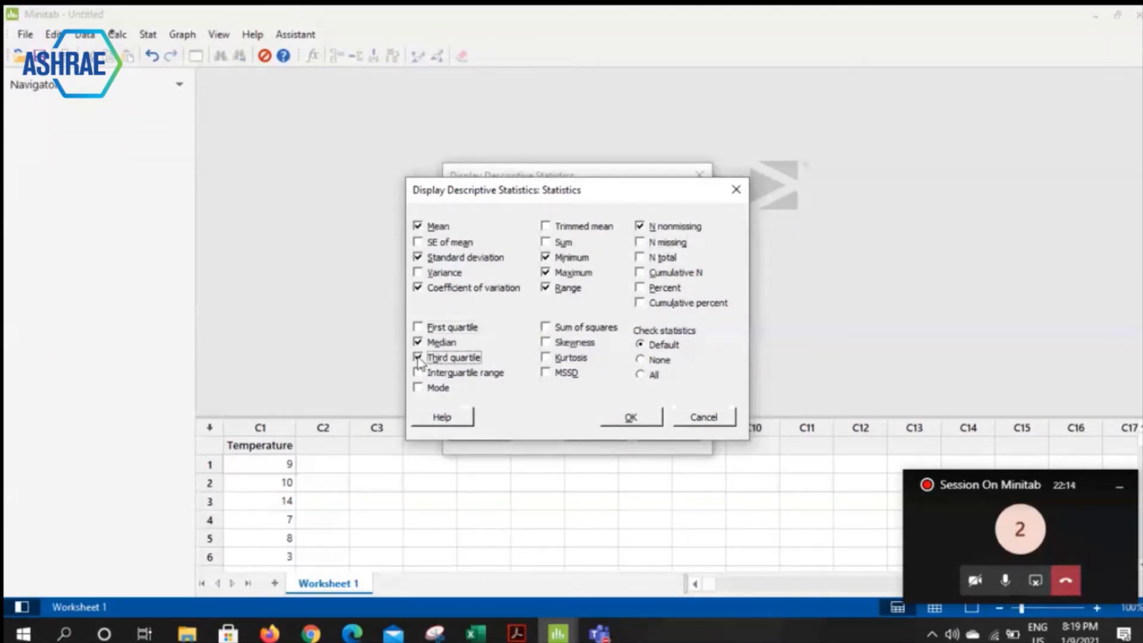
pyautogui.click(419, 389)
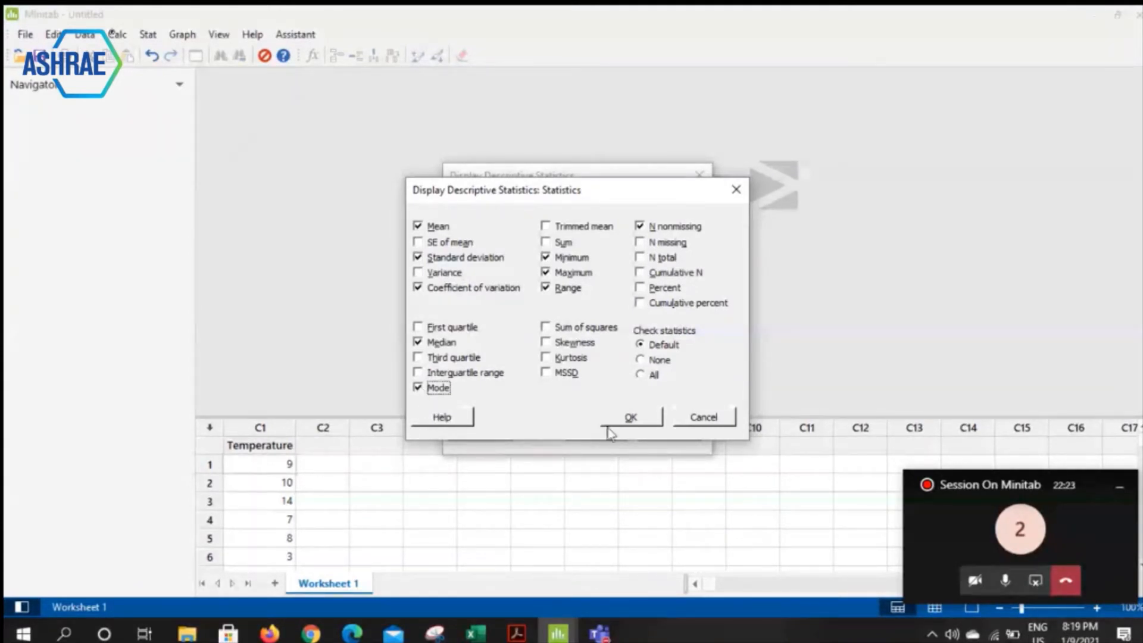
pyautogui.click(631, 418)
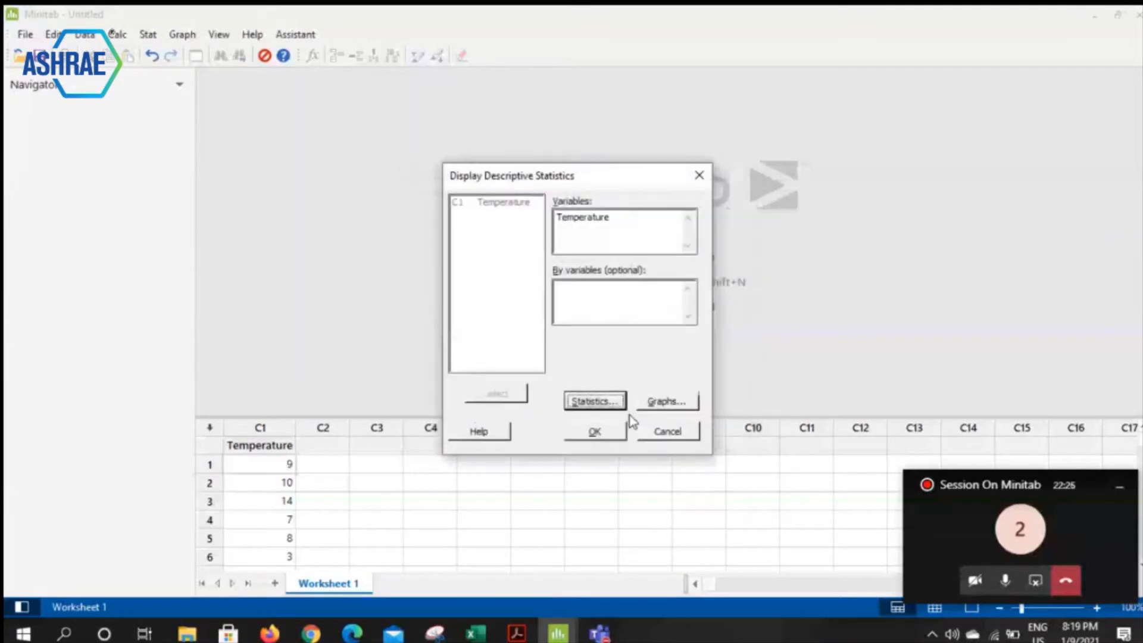
pyautogui.click(594, 439)
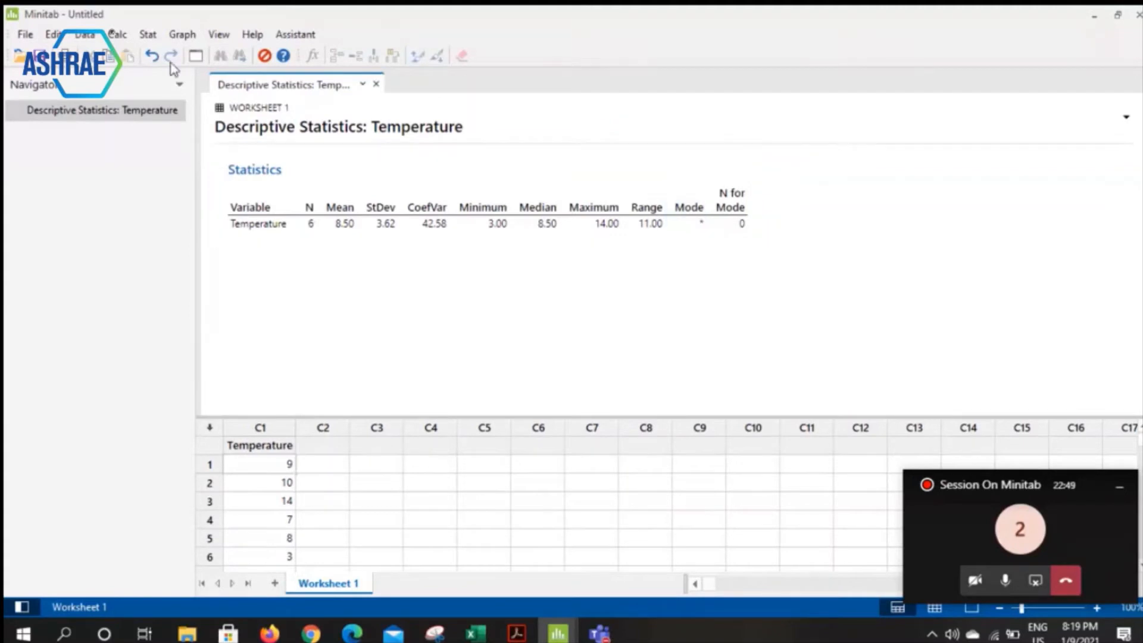
# Create a Graphical Summary of the Temperature column at the 95.0 confidence level.
pyautogui.click(149, 35)
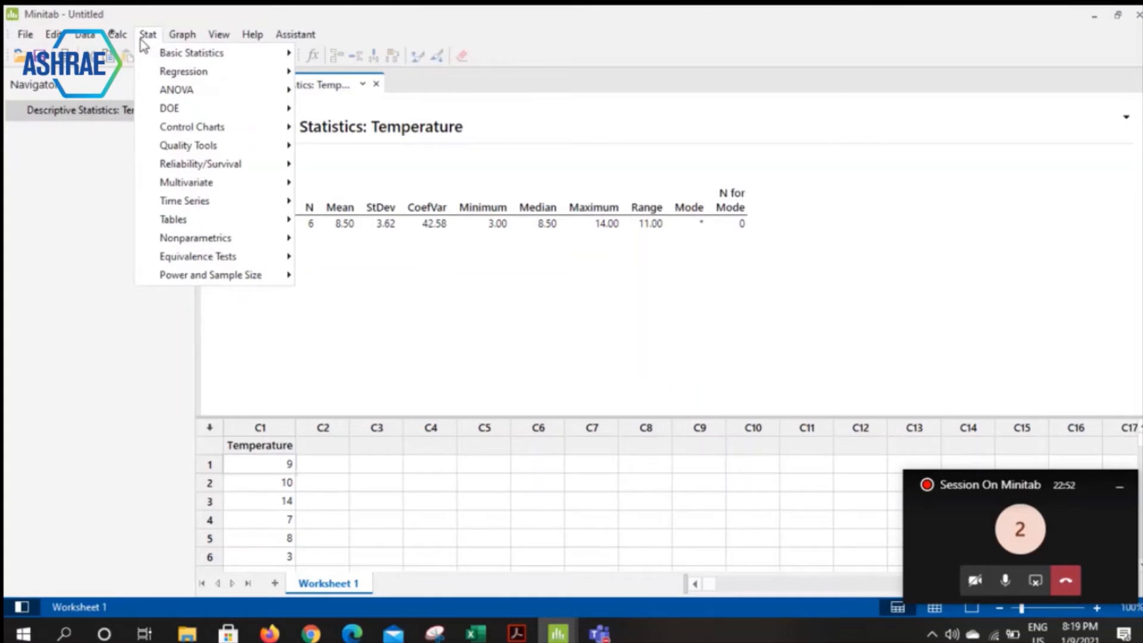
pyautogui.moveTo(155, 56)
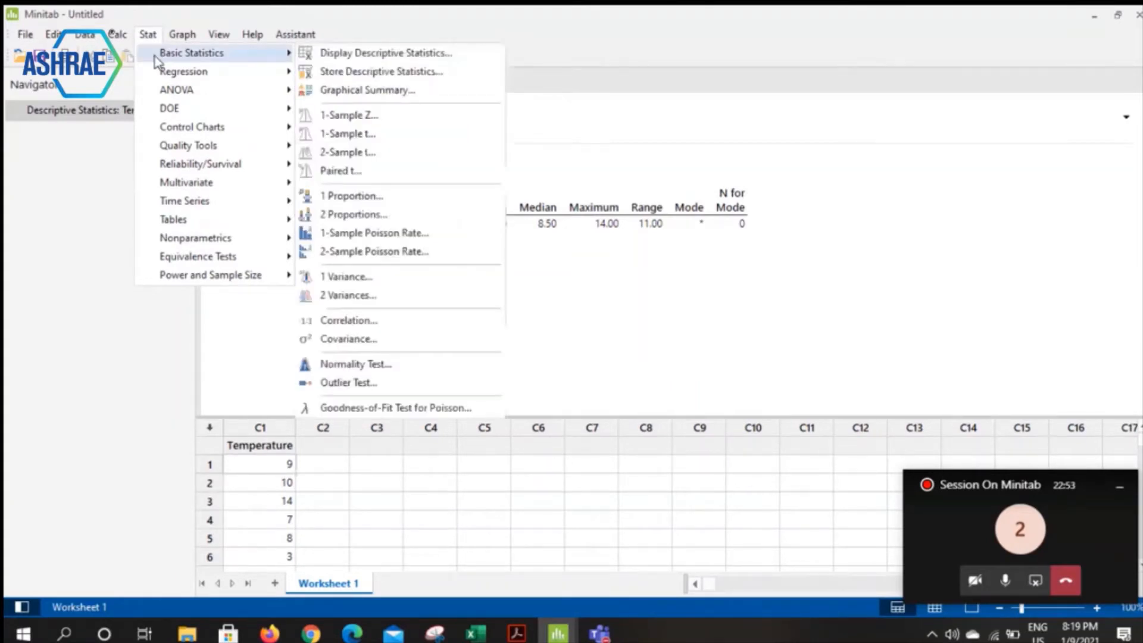
pyautogui.click(310, 89)
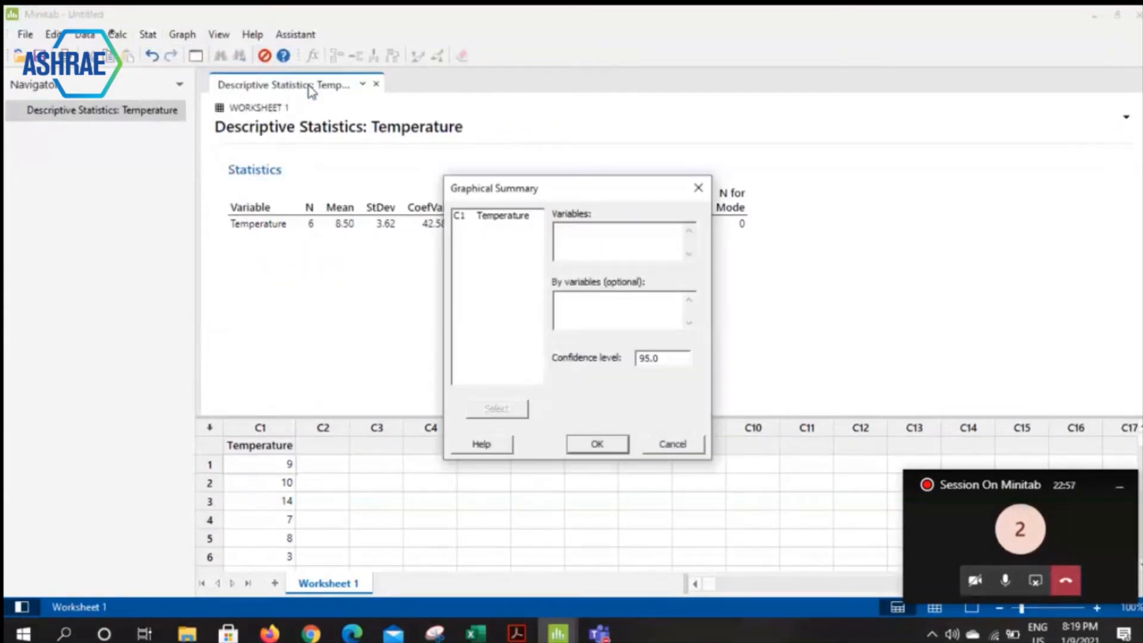
pyautogui.click(501, 221)
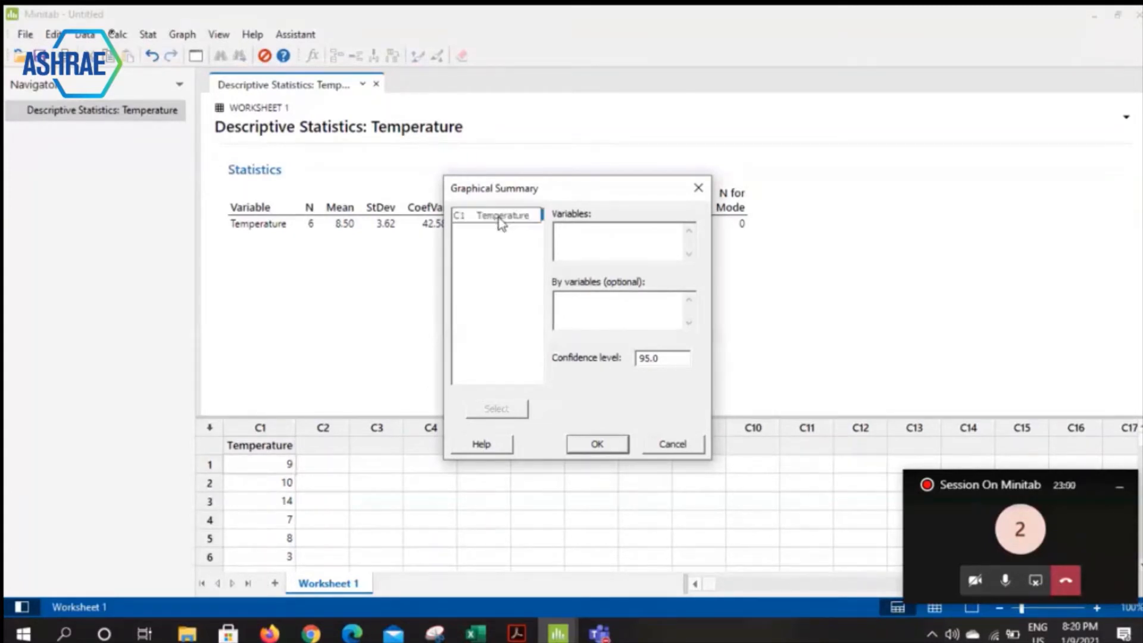
pyautogui.doubleClick(500, 221)
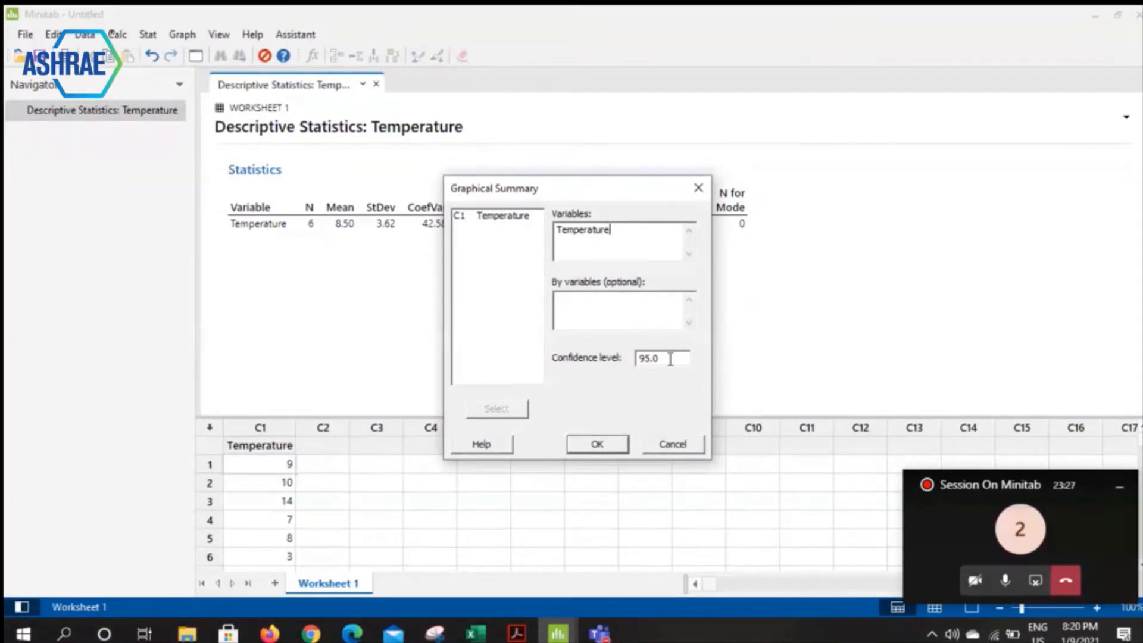
pyautogui.click(615, 443)
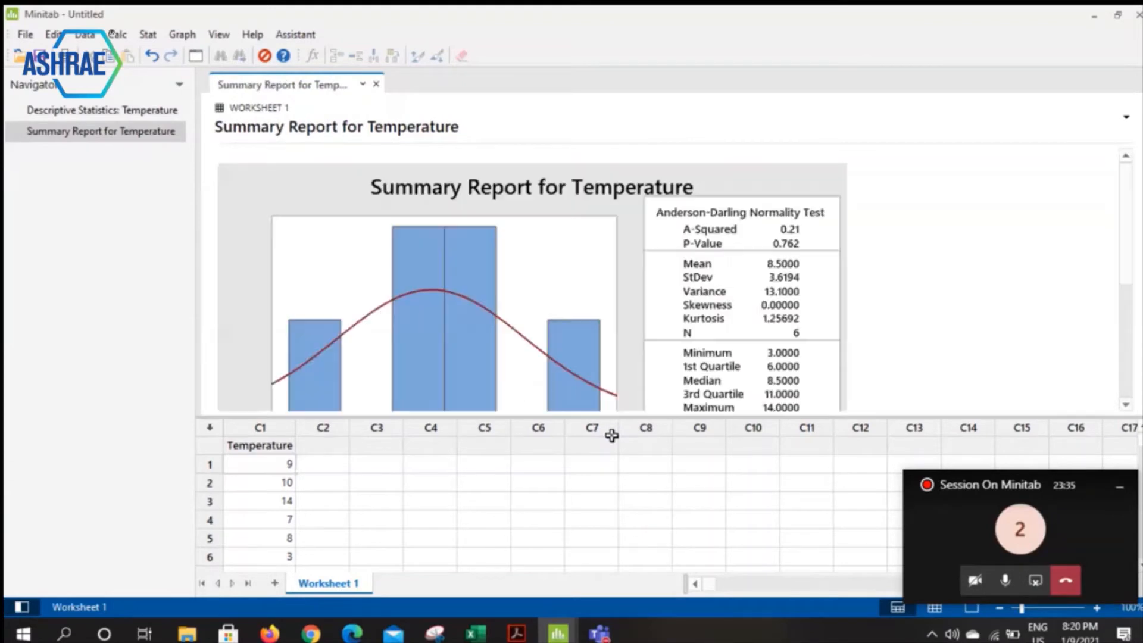
# Examine the Temperature summary report's histogram, boxplot, normality test, descriptive statistics and confidence intervals.
pyautogui.scroll(-3, 601, 363)
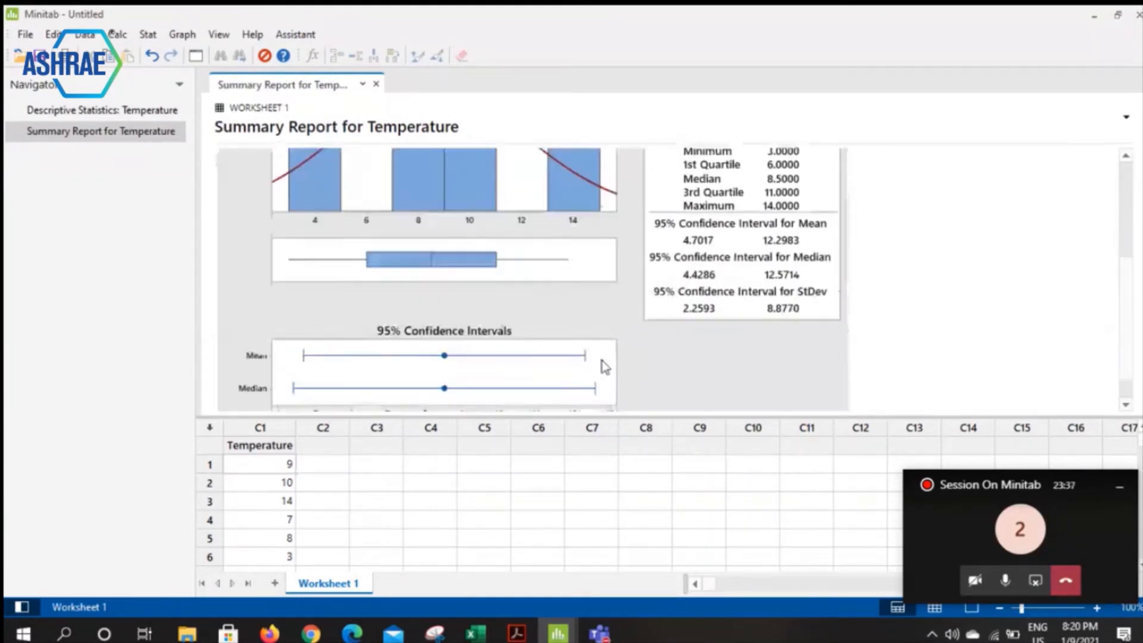
pyautogui.scroll(1, 602, 363)
pyautogui.scroll(1, 601, 366)
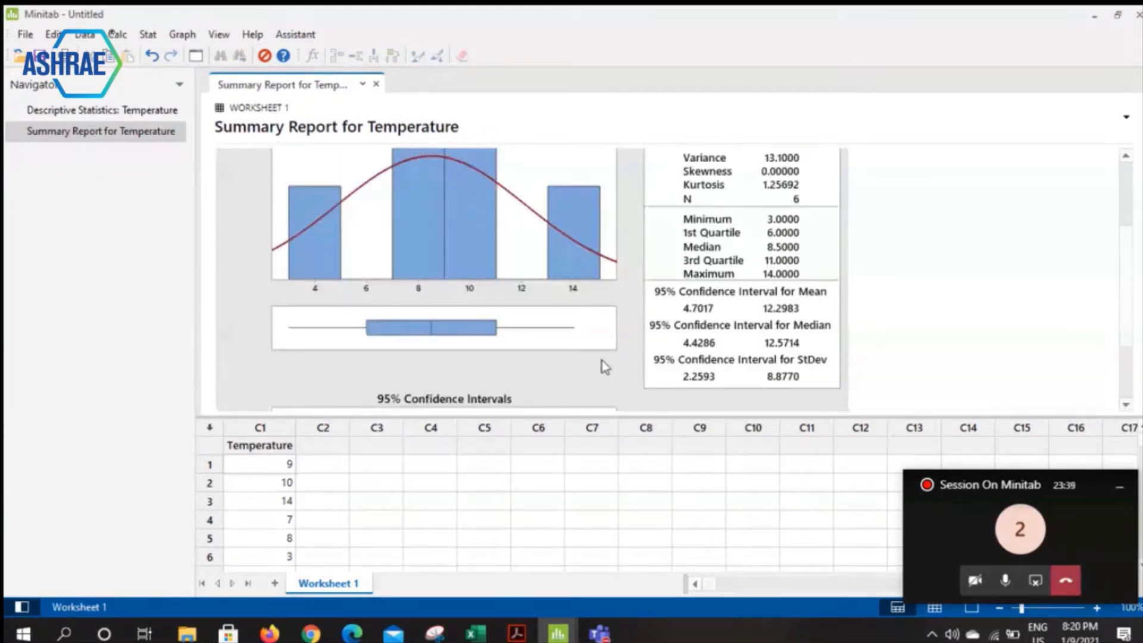
pyautogui.scroll(-3, 602, 360)
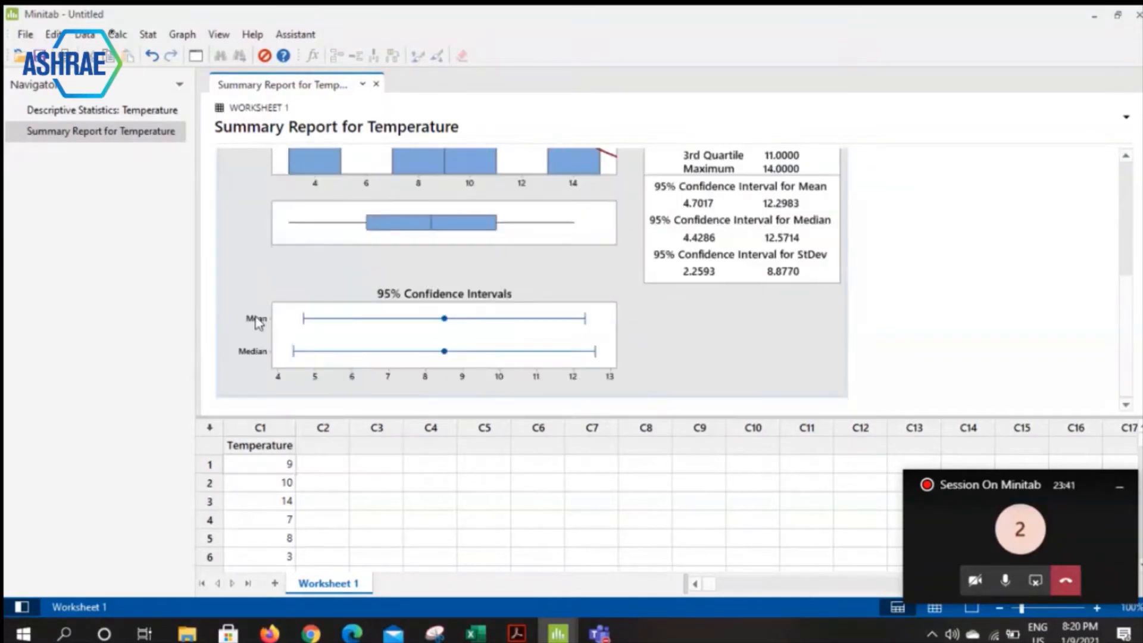
pyautogui.scroll(6, 256, 357)
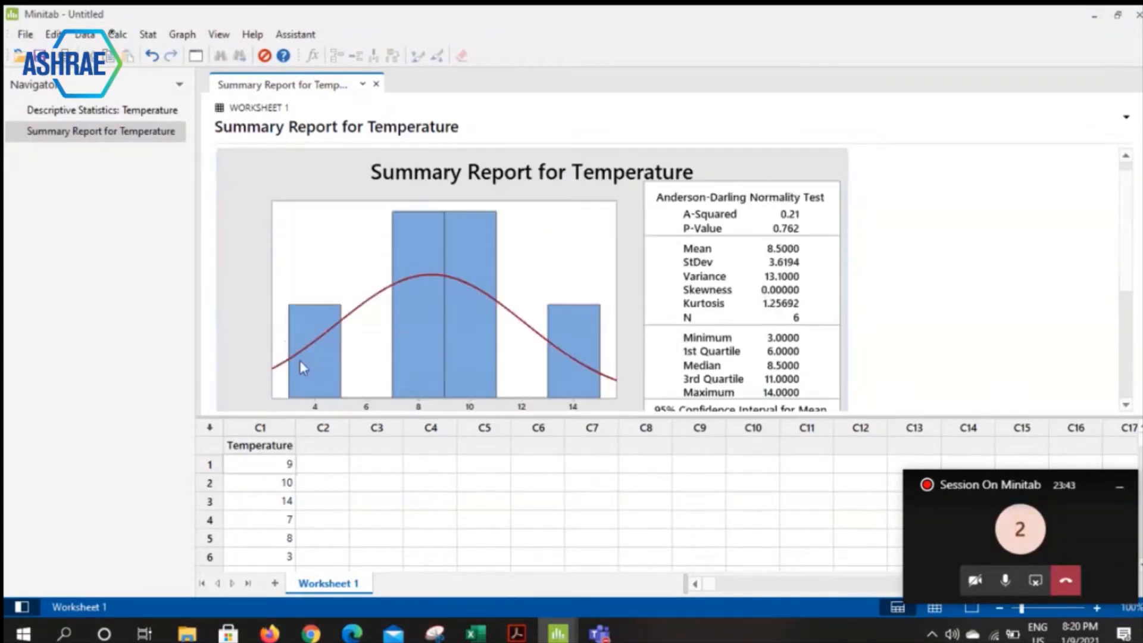
pyautogui.moveTo(578, 333)
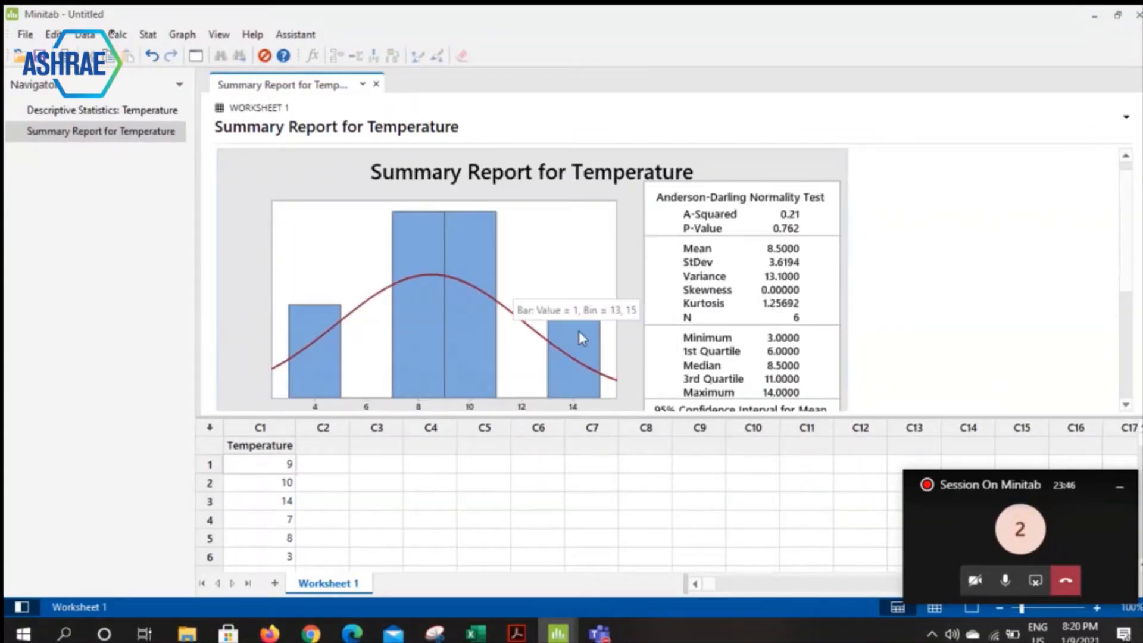
pyautogui.scroll(-1, 581, 336)
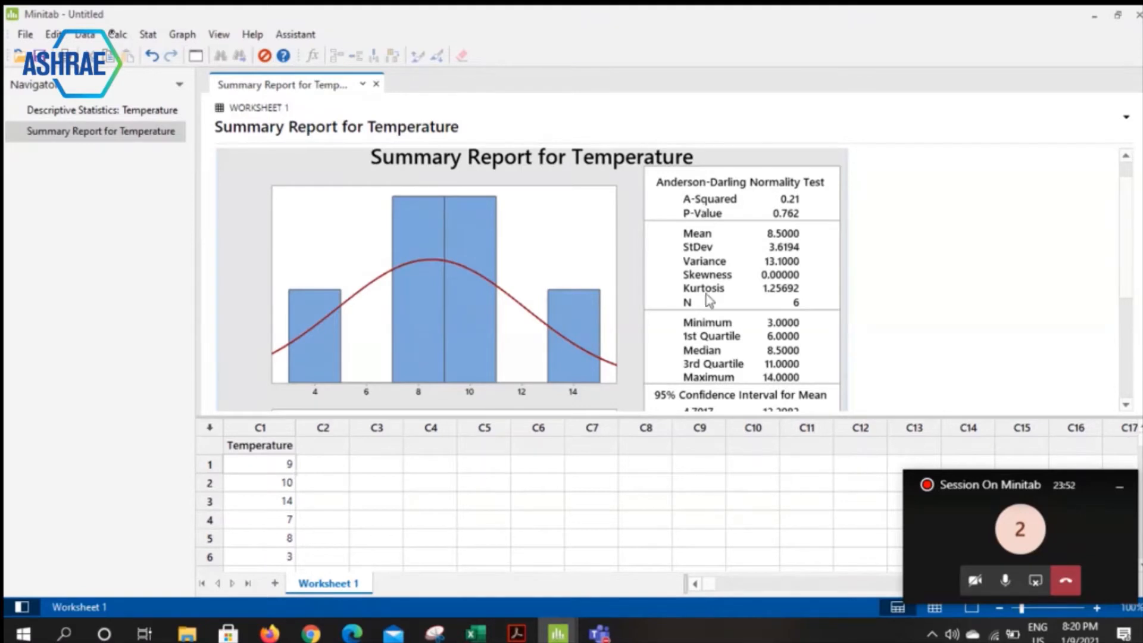
pyautogui.scroll(-3, 706, 298)
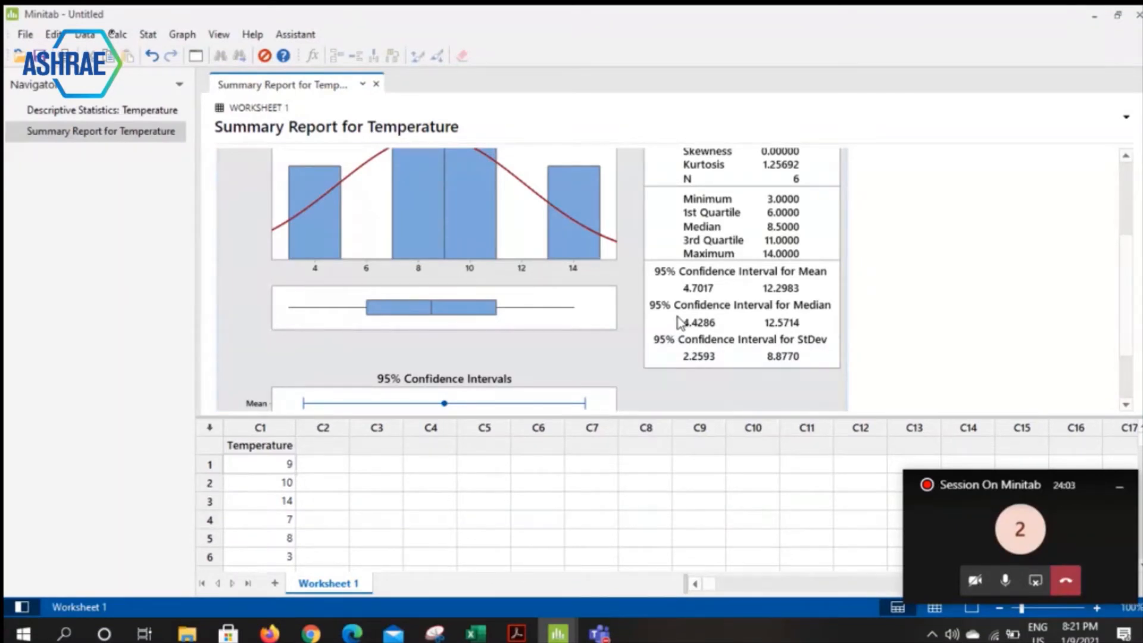
pyautogui.scroll(3, 679, 322)
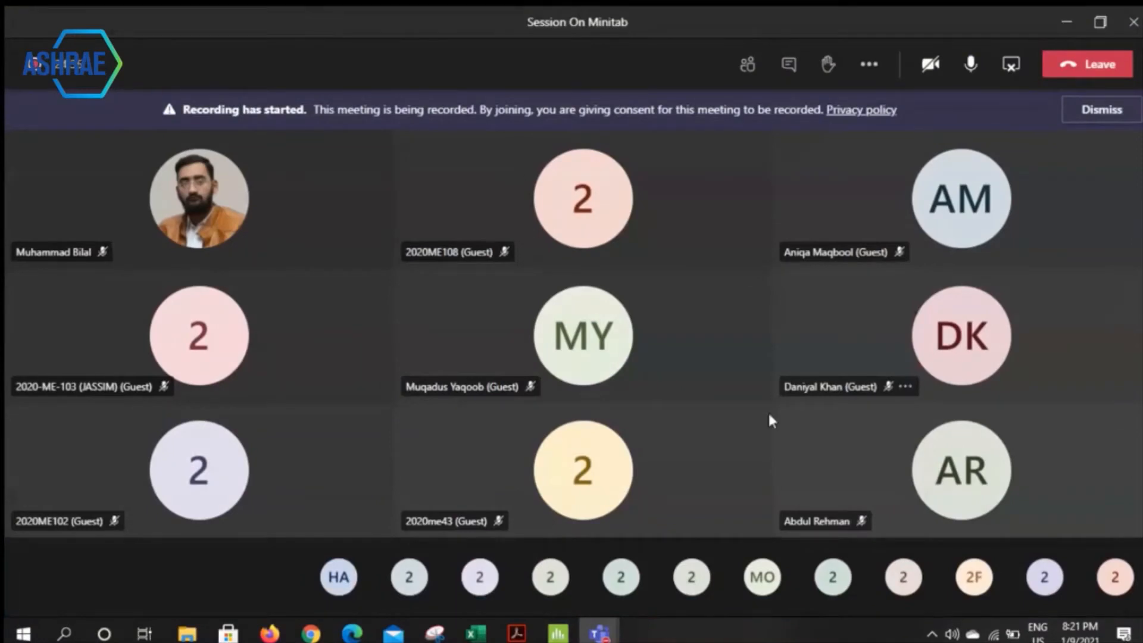
# Switch to the Teams meeting and look through its list of participants.
pyautogui.moveTo(565, 636)
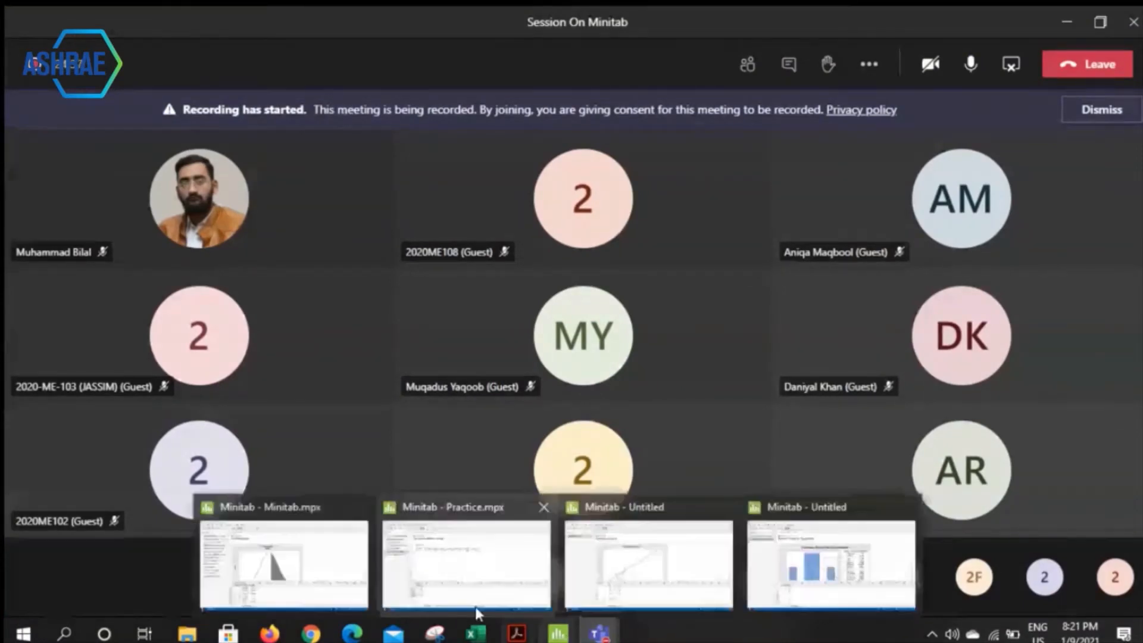
pyautogui.click(891, 576)
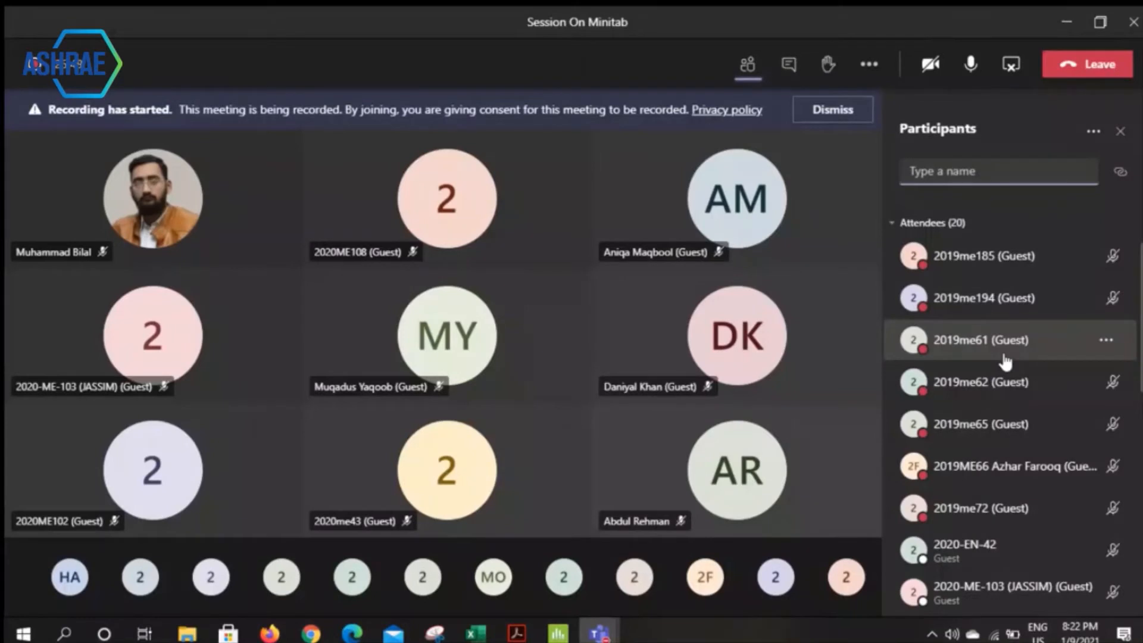
pyautogui.scroll(-3, 1005, 360)
pyautogui.scroll(-6, 1004, 360)
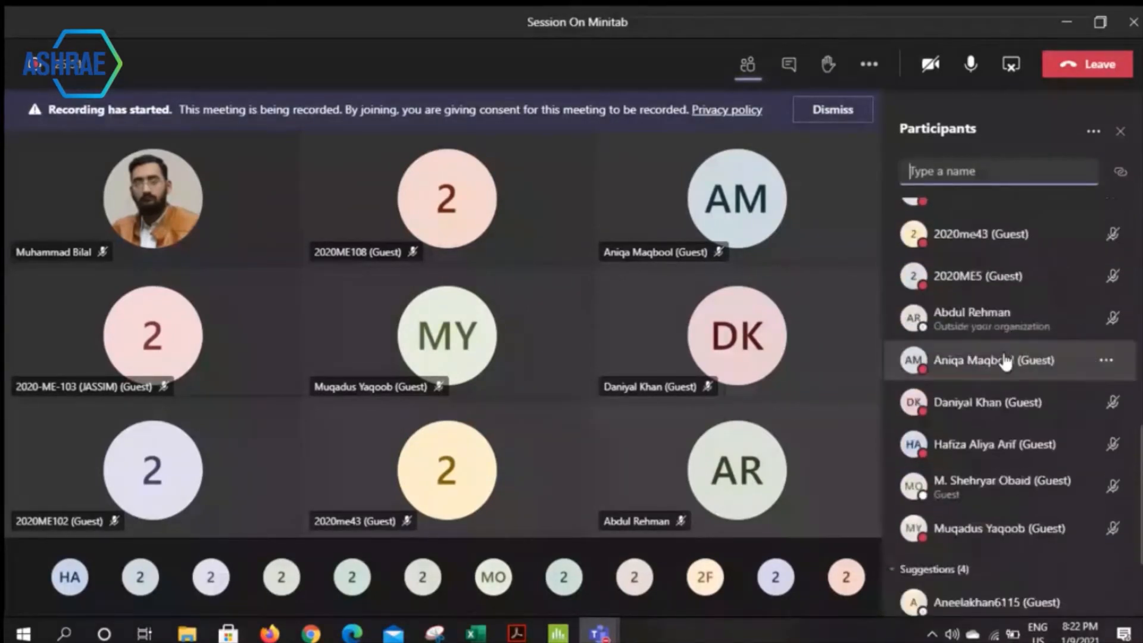
# Switch back to the untitled Minitab project with the Temperature data and display its Descriptive Statistics output.
pyautogui.moveTo(557, 632)
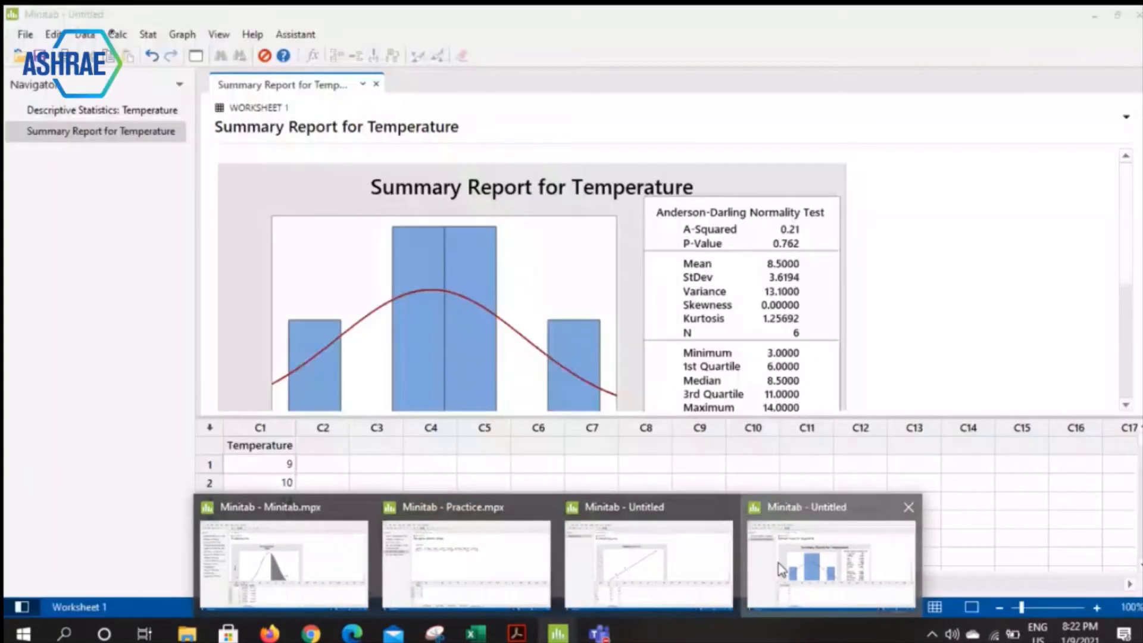
pyautogui.click(780, 565)
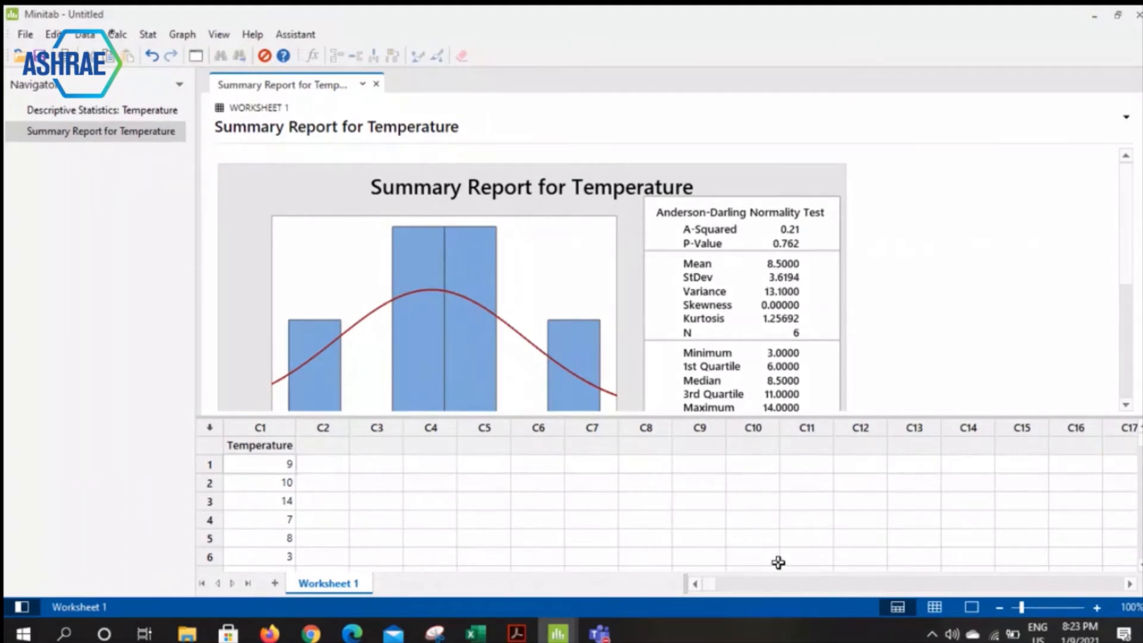
pyautogui.click(60, 115)
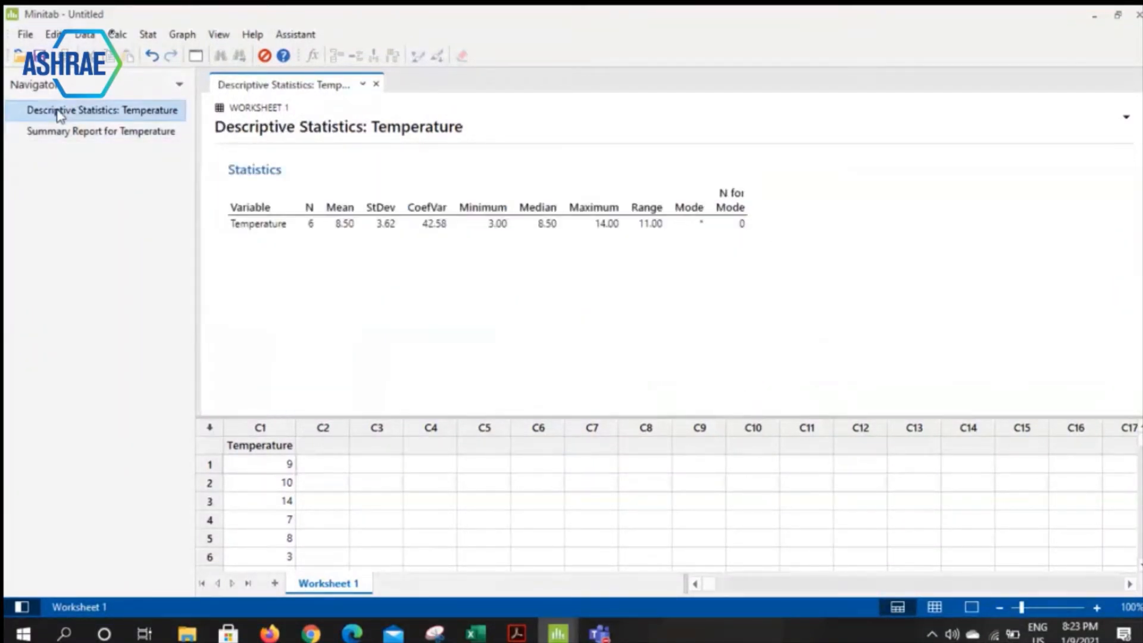
# Redisplay the Temperature summary report, and switch to the Book1 workbook in Excel to show Sheet1.
pyautogui.click(82, 133)
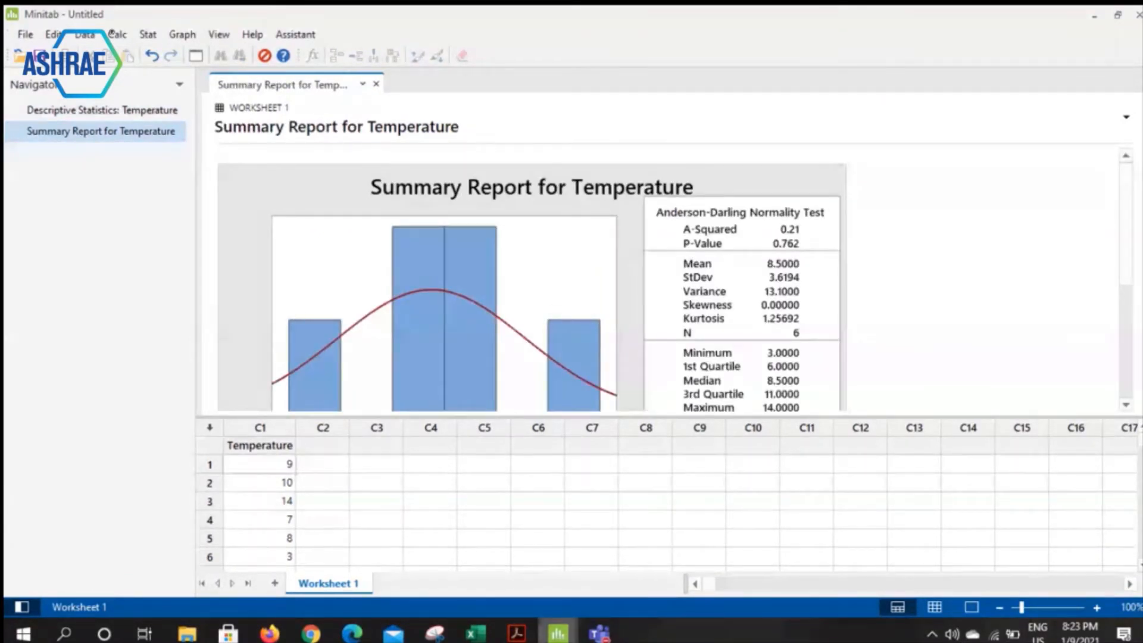
pyautogui.click(489, 639)
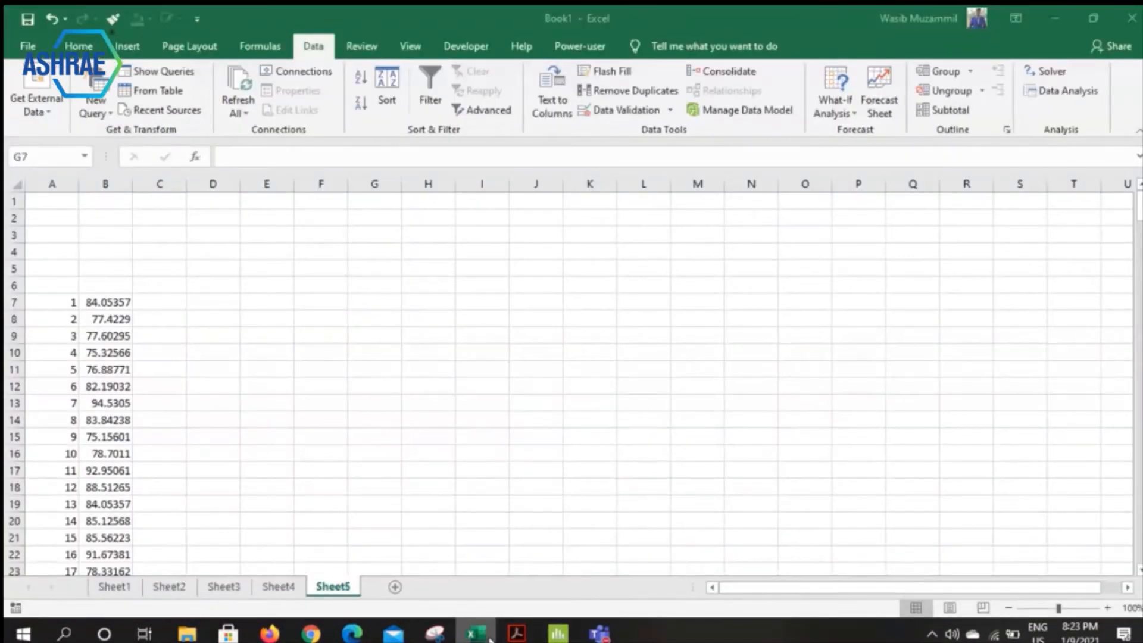
pyautogui.click(114, 586)
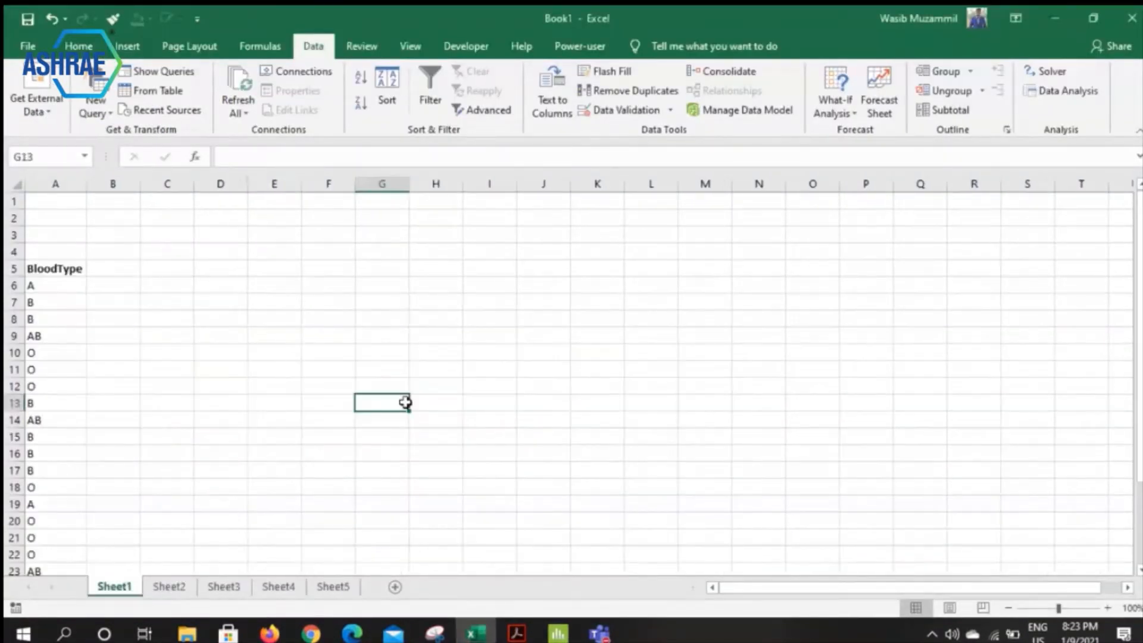
# Copy the blood type values in cells A6:A28 of Sheet1, leaving out the BloodType heading.
pyautogui.moveTo(43, 268); pyautogui.dragTo(53, 370)
pyautogui.click(249, 271)
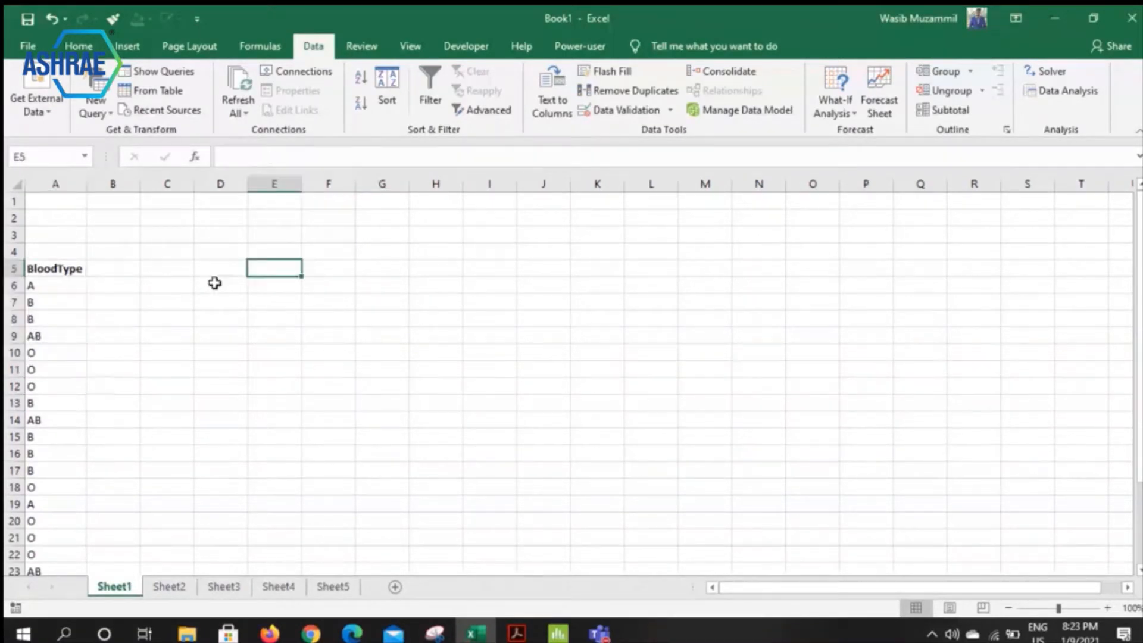
pyautogui.moveTo(44, 264); pyautogui.dragTo(54, 436)
pyautogui.click(255, 303)
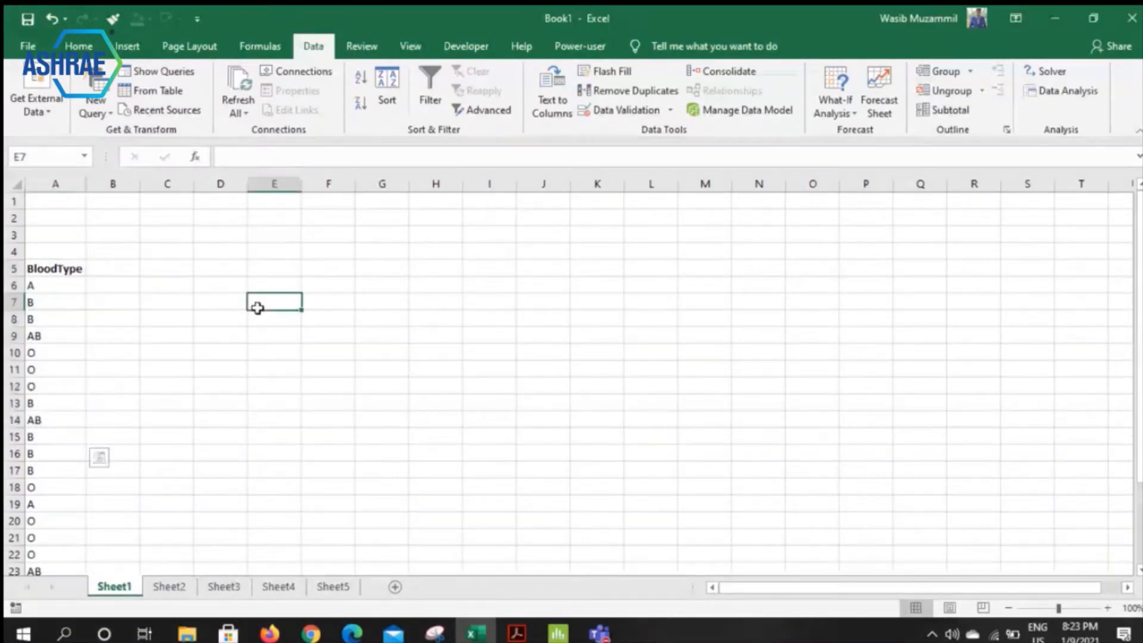
pyautogui.click(33, 286)
pyautogui.moveTo(33, 287); pyautogui.dragTo(74, 542)
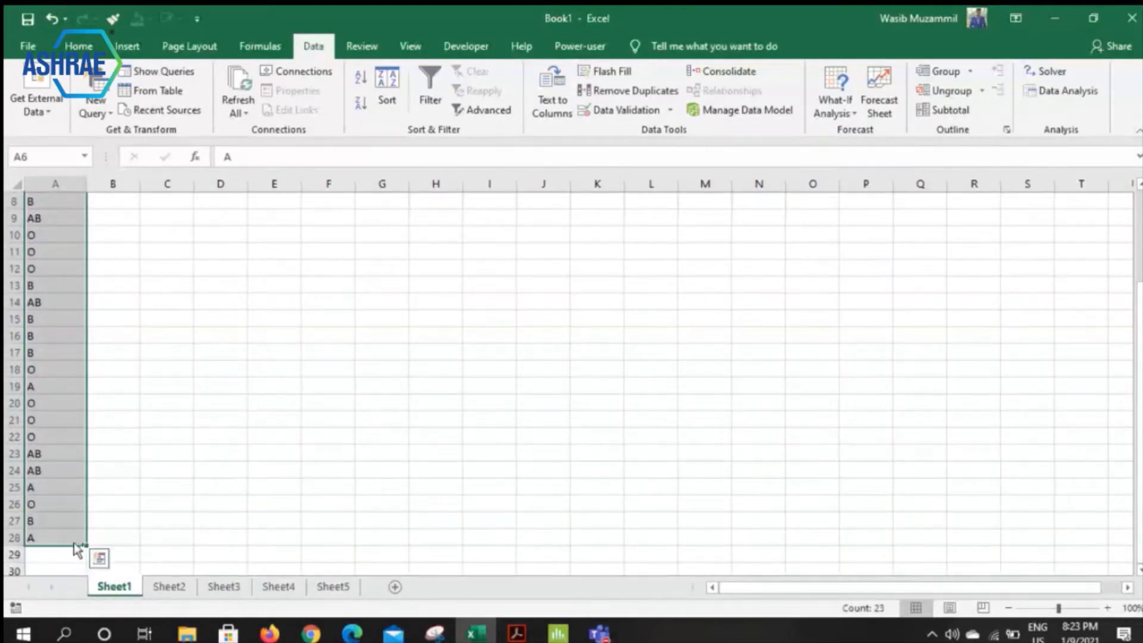
pyautogui.hotkey('ctrl', 'c')
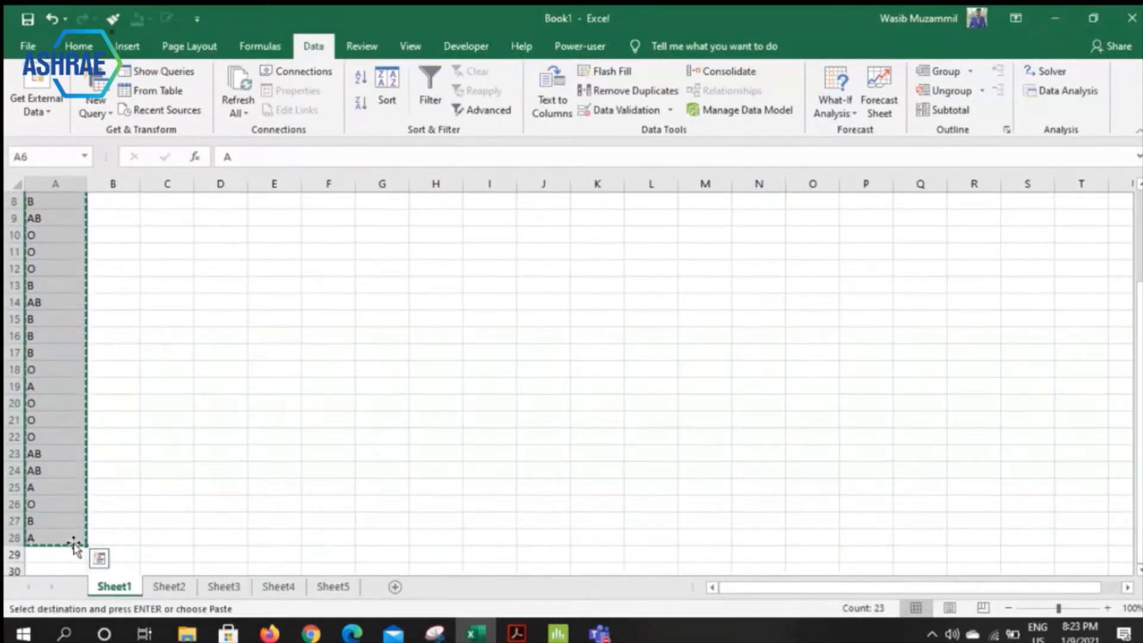
# Switch to the untitled Minitab project with the Temperature report and paste the blood type values into column C1 of a new worksheet.
pyautogui.scroll(3, 148, 336)
pyautogui.click(554, 629)
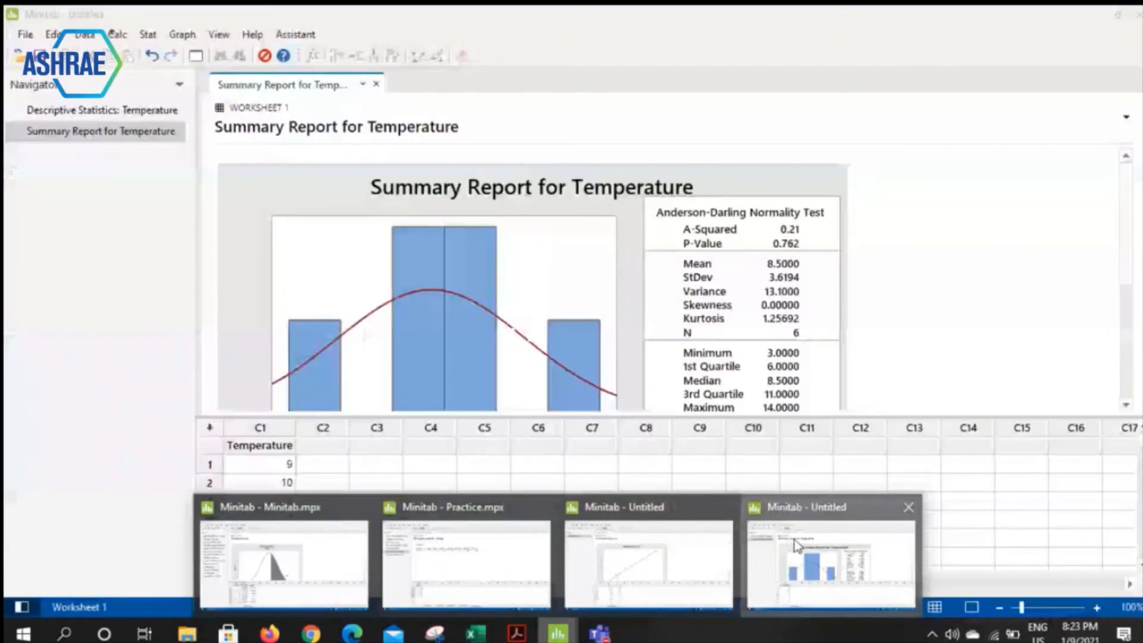
pyautogui.click(797, 545)
pyautogui.click(273, 583)
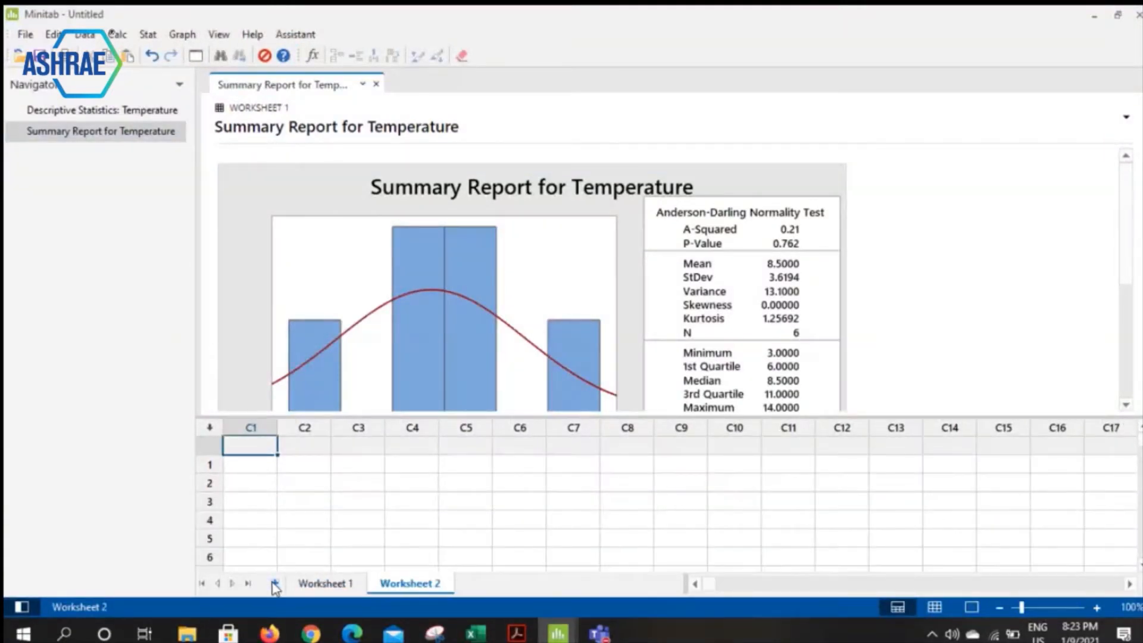
pyautogui.click(249, 466)
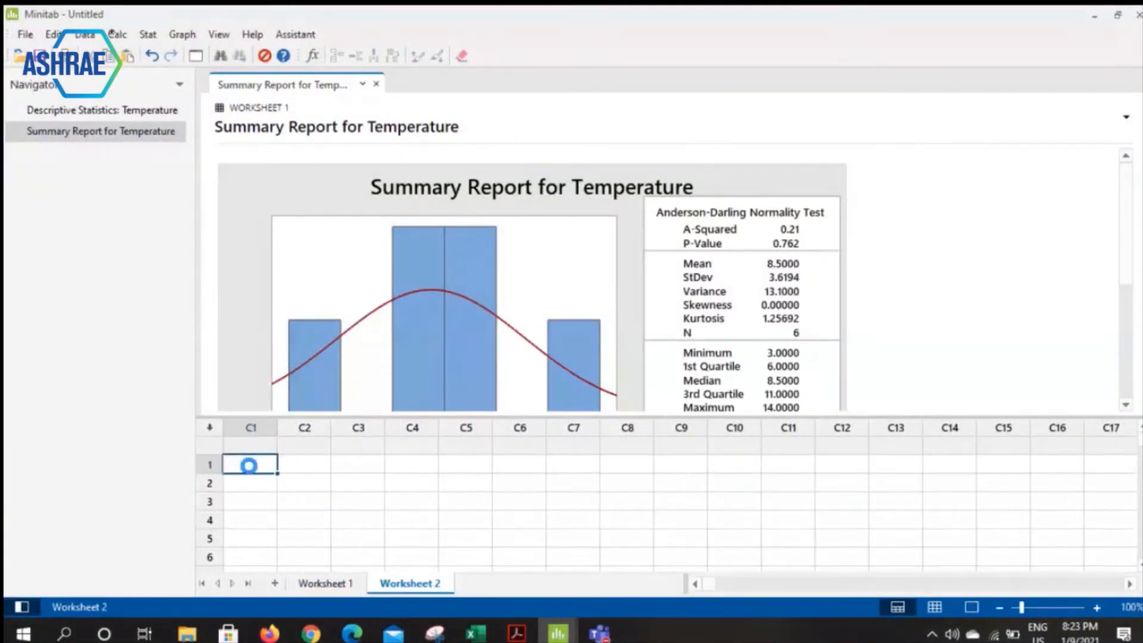
pyautogui.hotkey('ctrl', 'v')
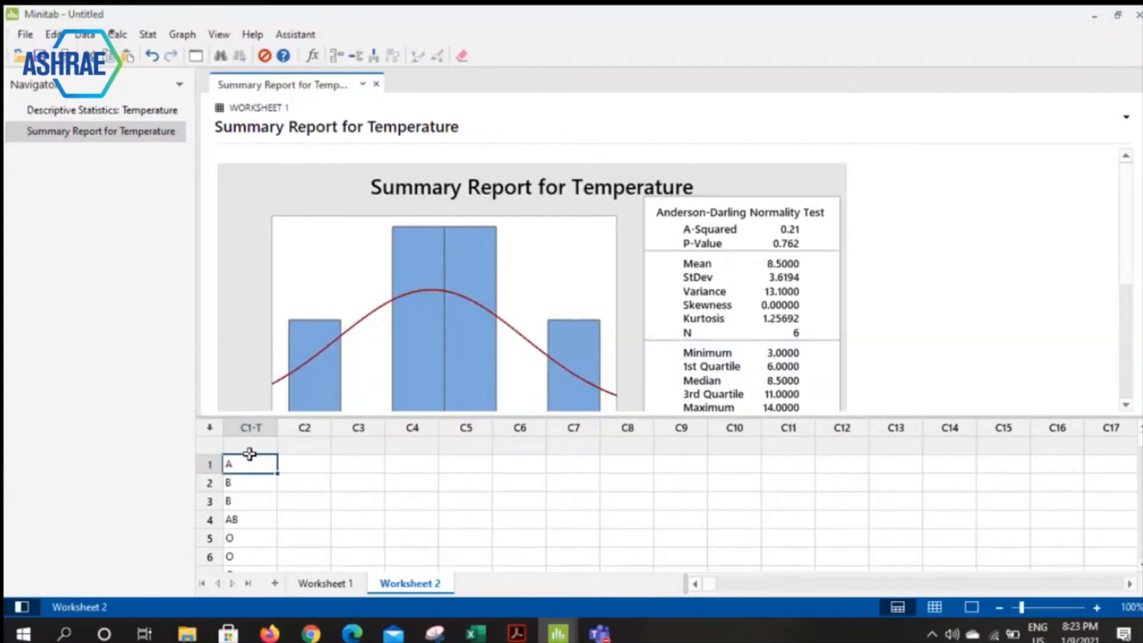
# Name column C1 of Worksheet 2 BloodGroup.
pyautogui.click(249, 447)
pyautogui.write('Blood')
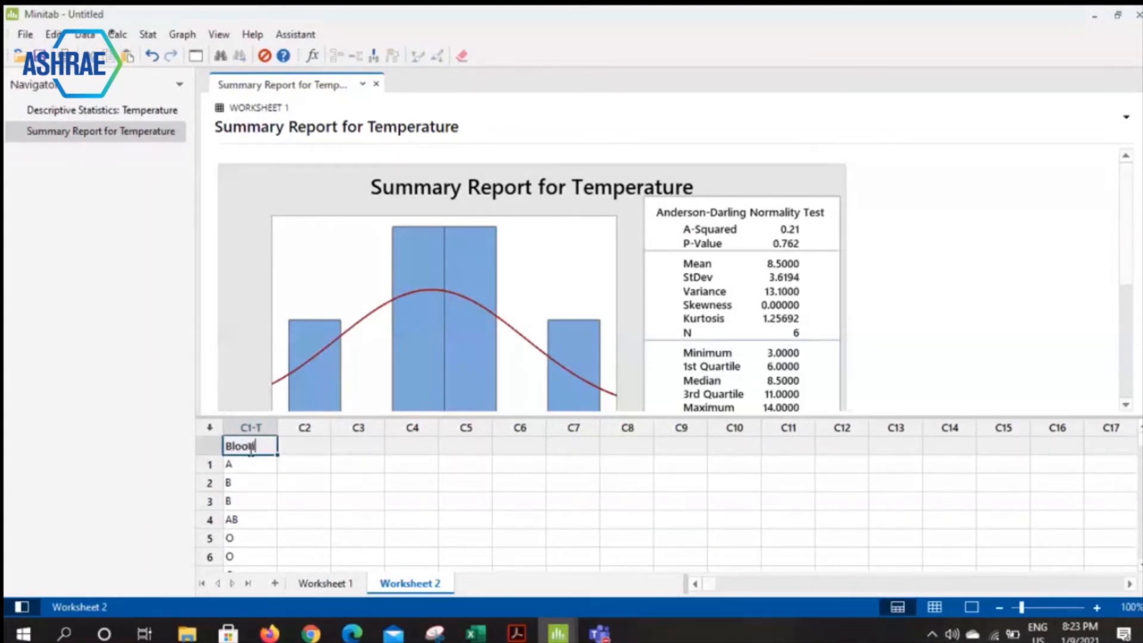
pyautogui.write('Group')
pyautogui.press('Return')
pyautogui.click(148, 34)
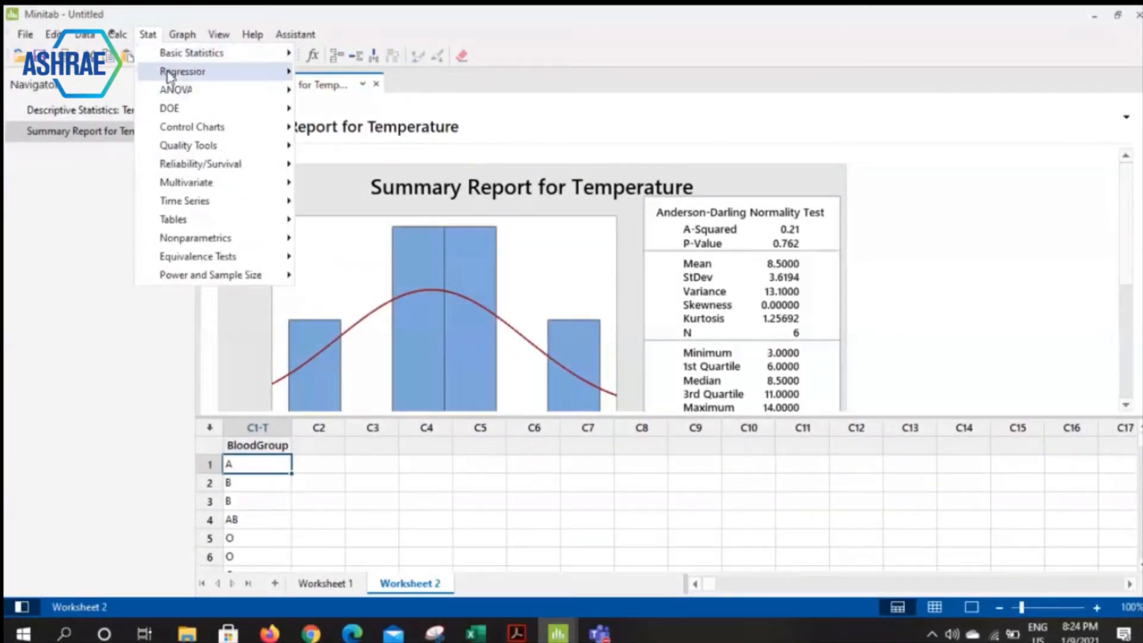
pyautogui.moveTo(157, 54)
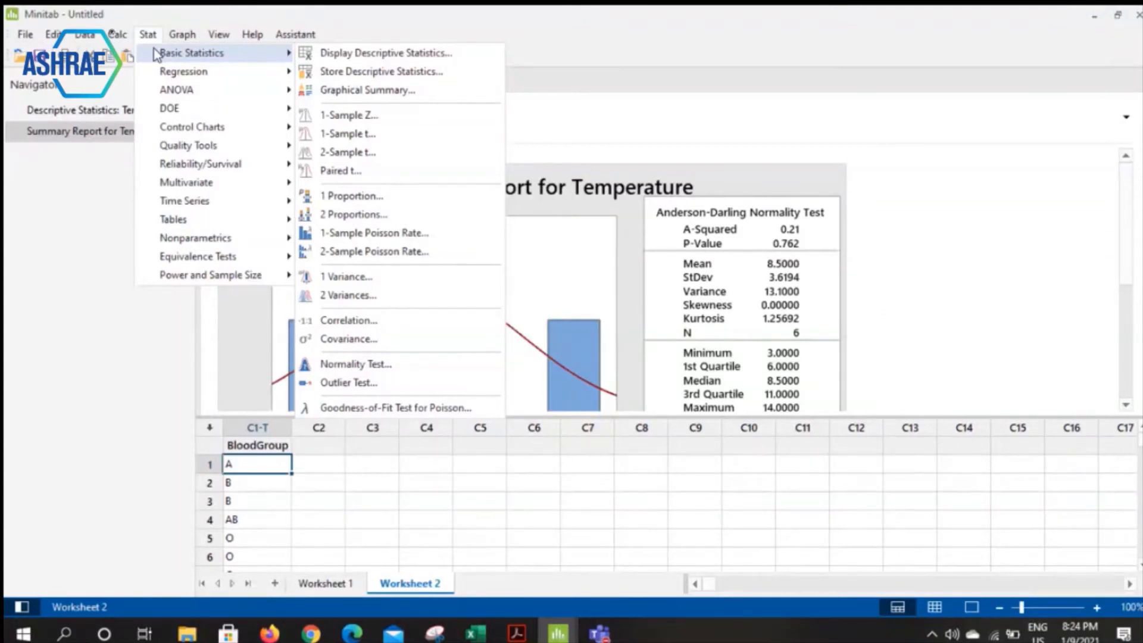
pyautogui.moveTo(178, 96)
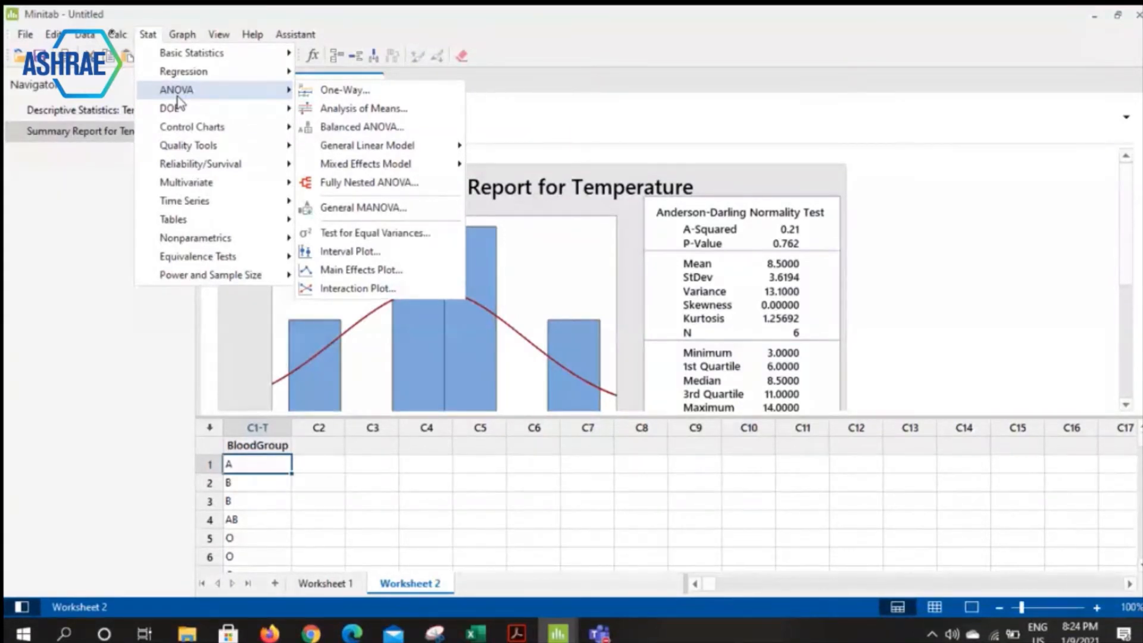
pyautogui.click(191, 35)
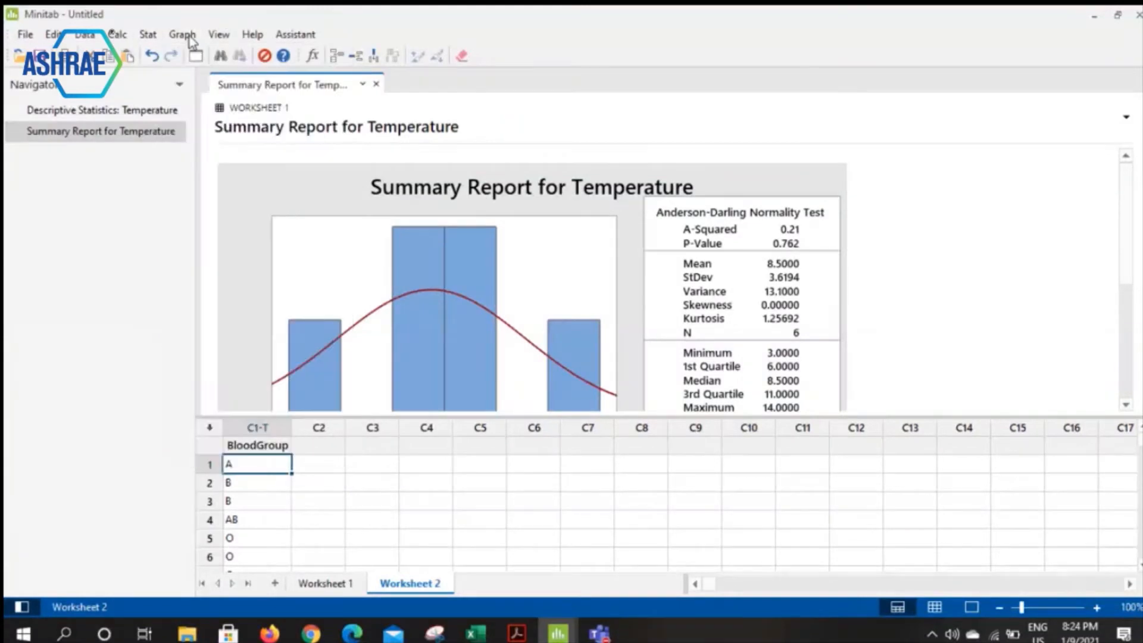
pyautogui.click(193, 36)
# Tally the BloodGroup column with Tally Individual Variables, displaying counts, percents and cumulative percents.
pyautogui.click(147, 37)
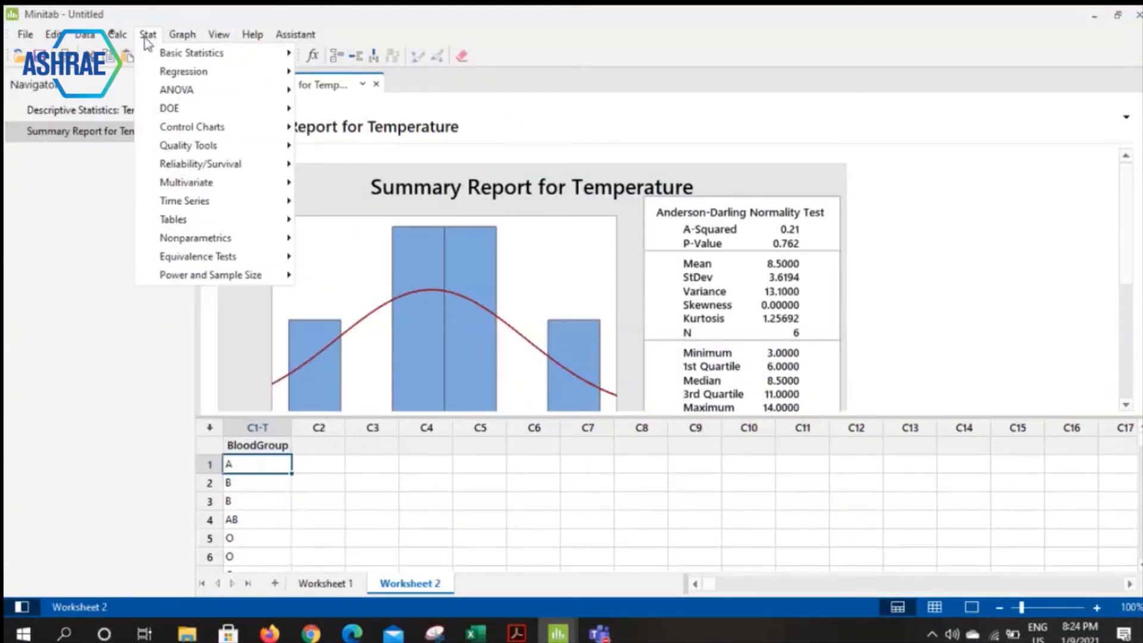
pyautogui.moveTo(198, 218)
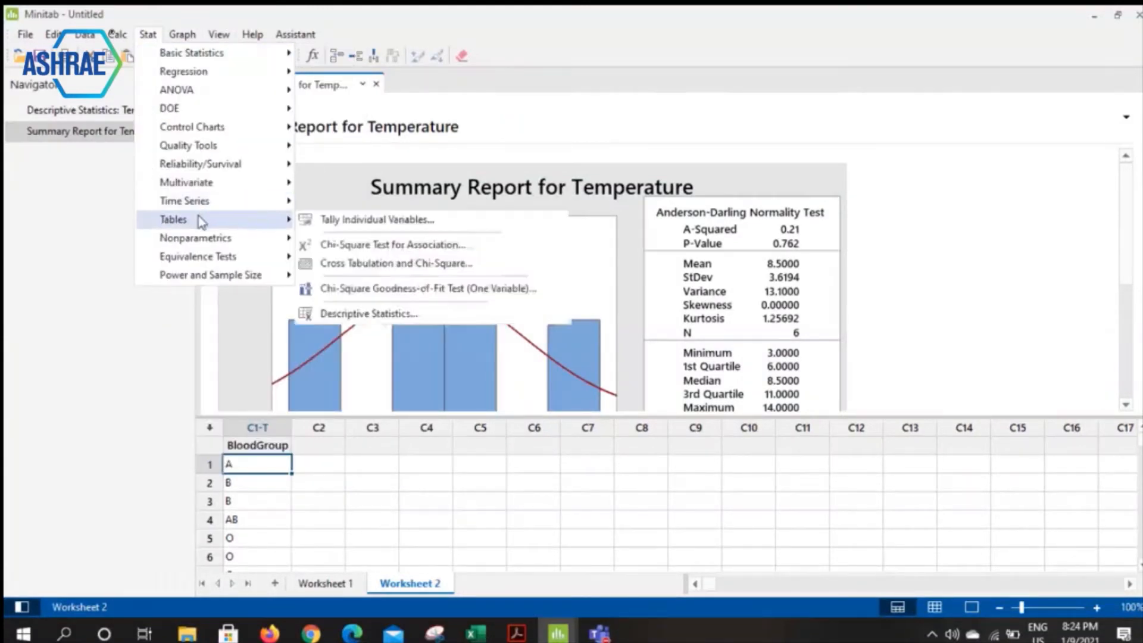
pyautogui.click(334, 225)
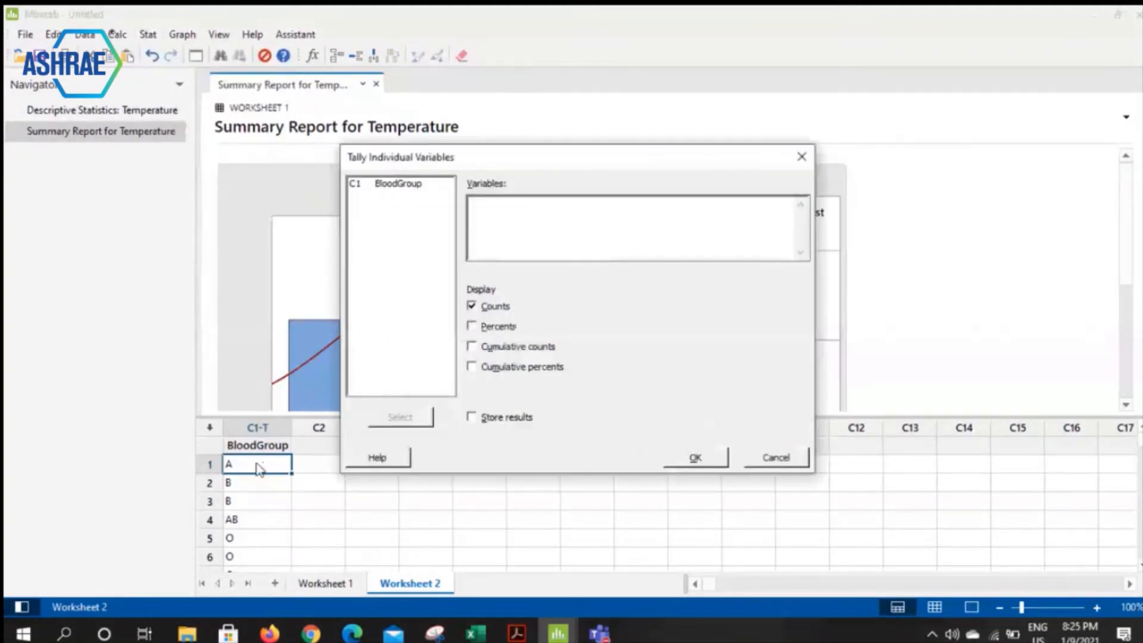
pyautogui.doubleClick(398, 184)
pyautogui.click(472, 327)
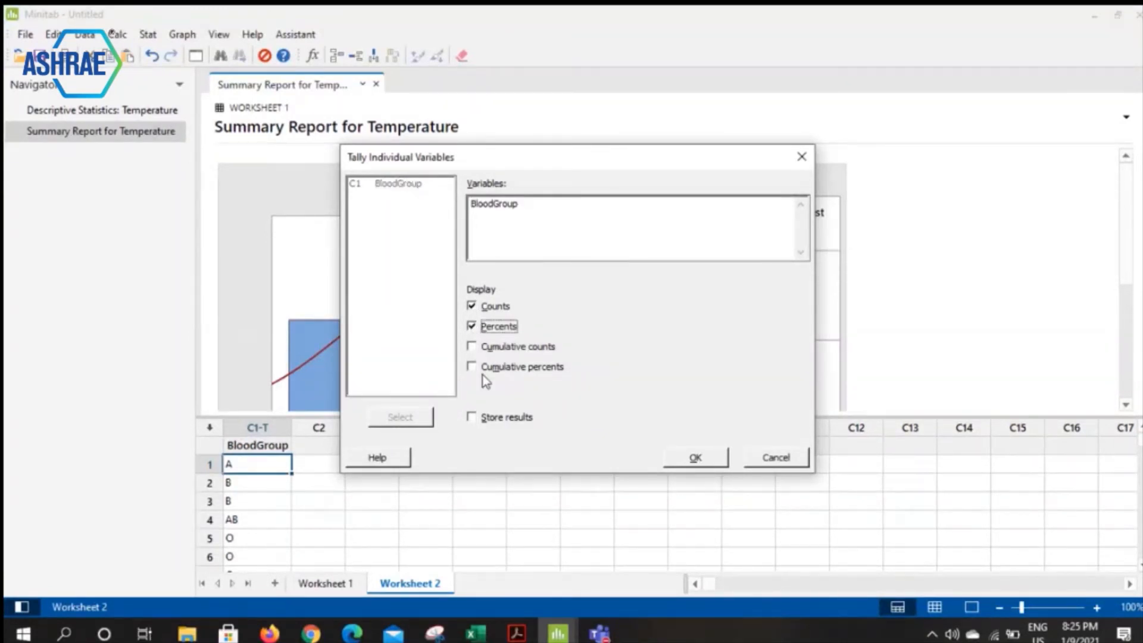
pyautogui.click(483, 375)
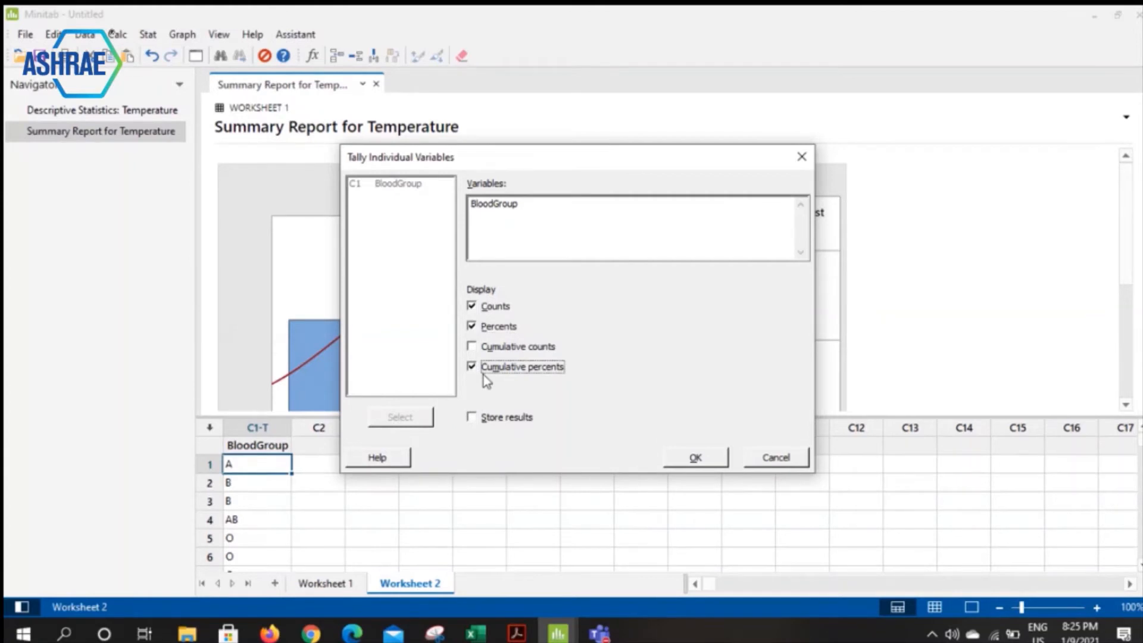
pyautogui.click(678, 457)
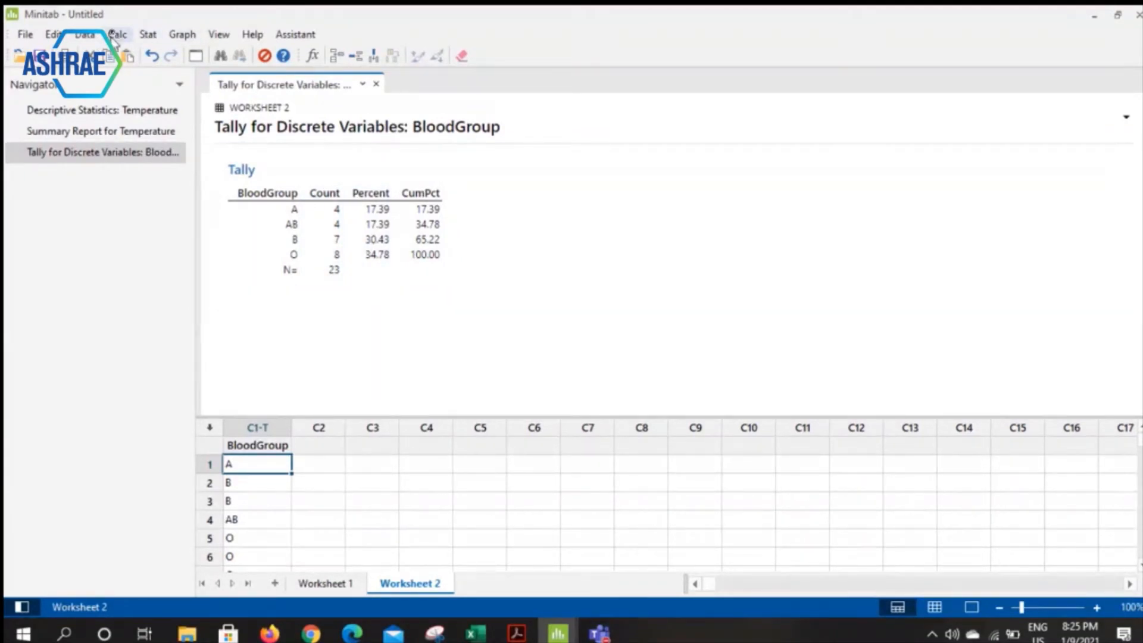
pyautogui.click(147, 35)
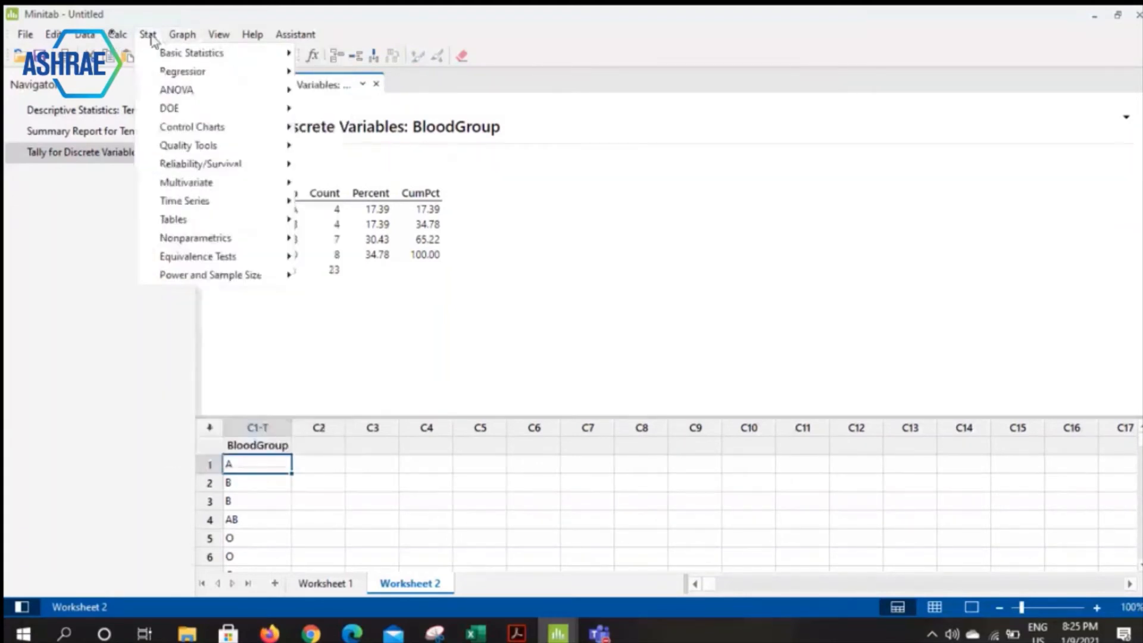
pyautogui.moveTo(188, 228)
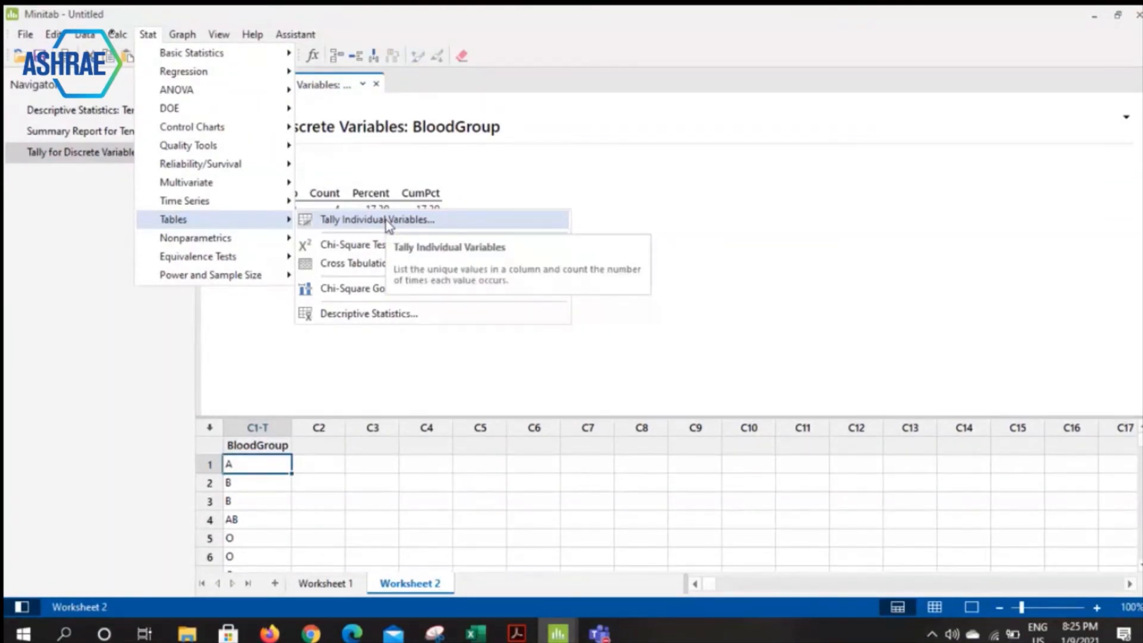
pyautogui.click(479, 626)
# Switch to the Book1 workbook in Excel and copy the values in cells M6:M55 of Sheet2.
pyautogui.click(480, 626)
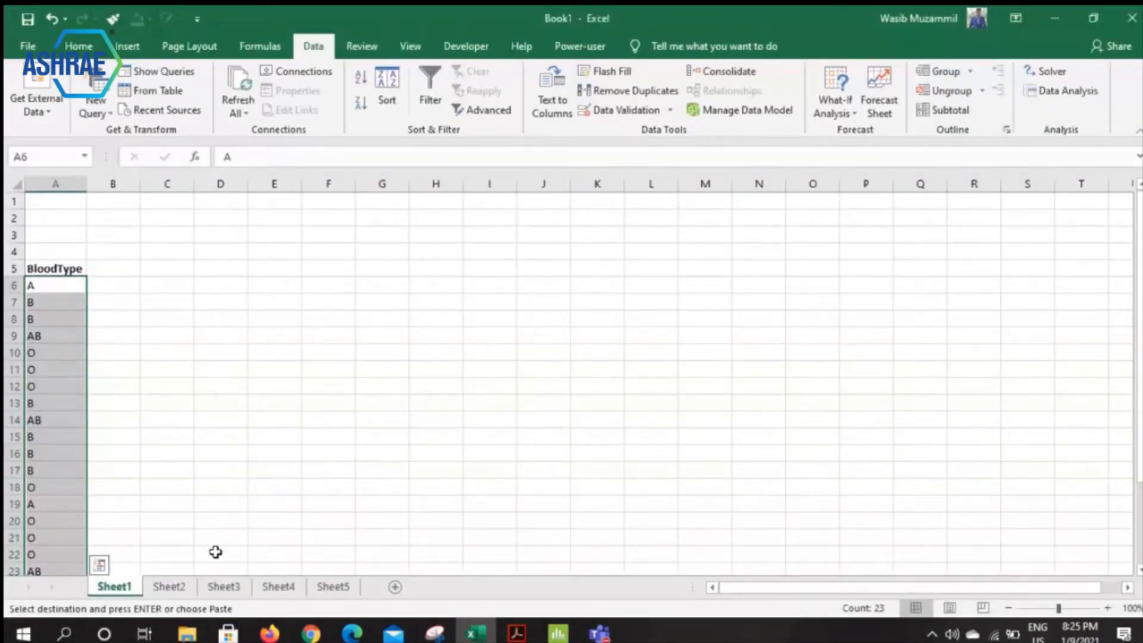
pyautogui.click(170, 587)
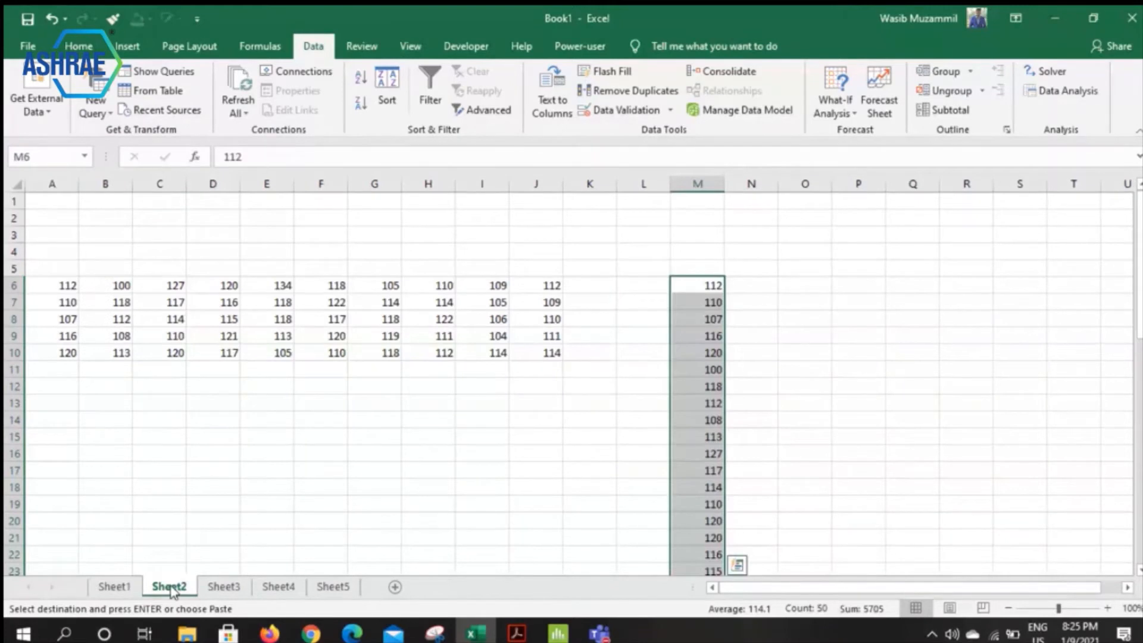
pyautogui.scroll(-6, 867, 284)
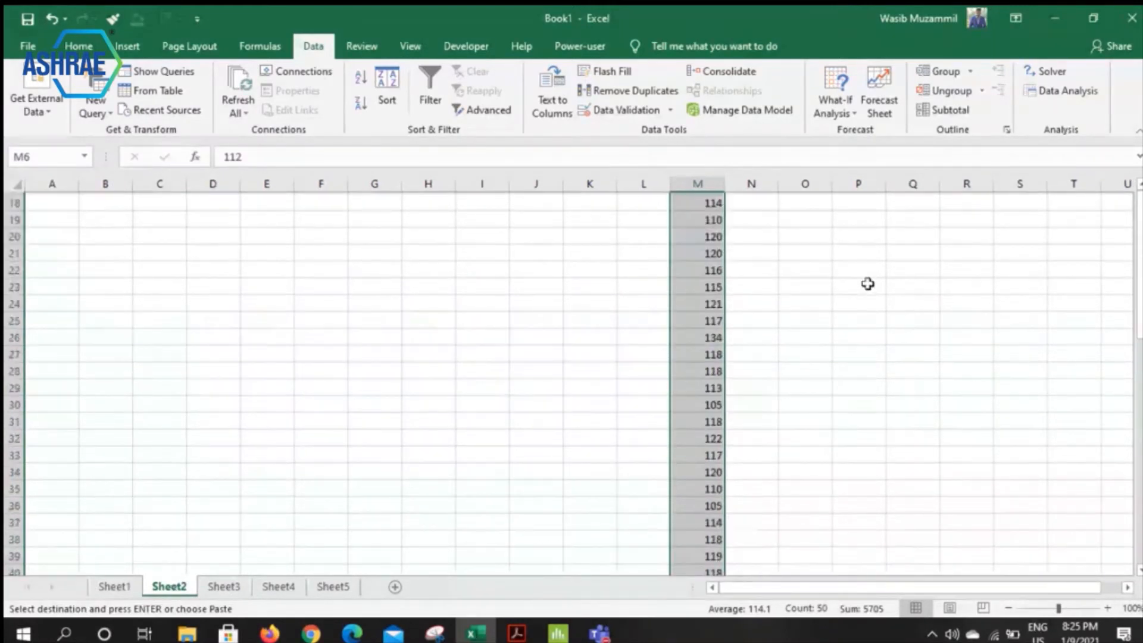
pyautogui.scroll(-8, 868, 284)
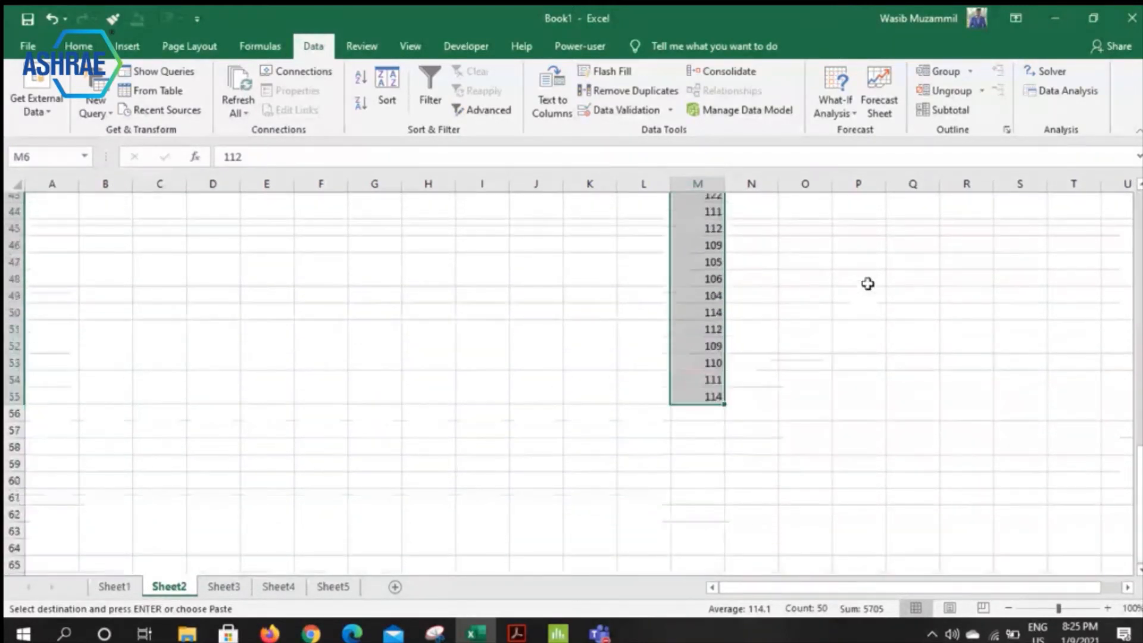
# Return to the untitled Minitab project with the BloodGroup tally and paste the copied values into column C1 of a new worksheet.
pyautogui.click(557, 632)
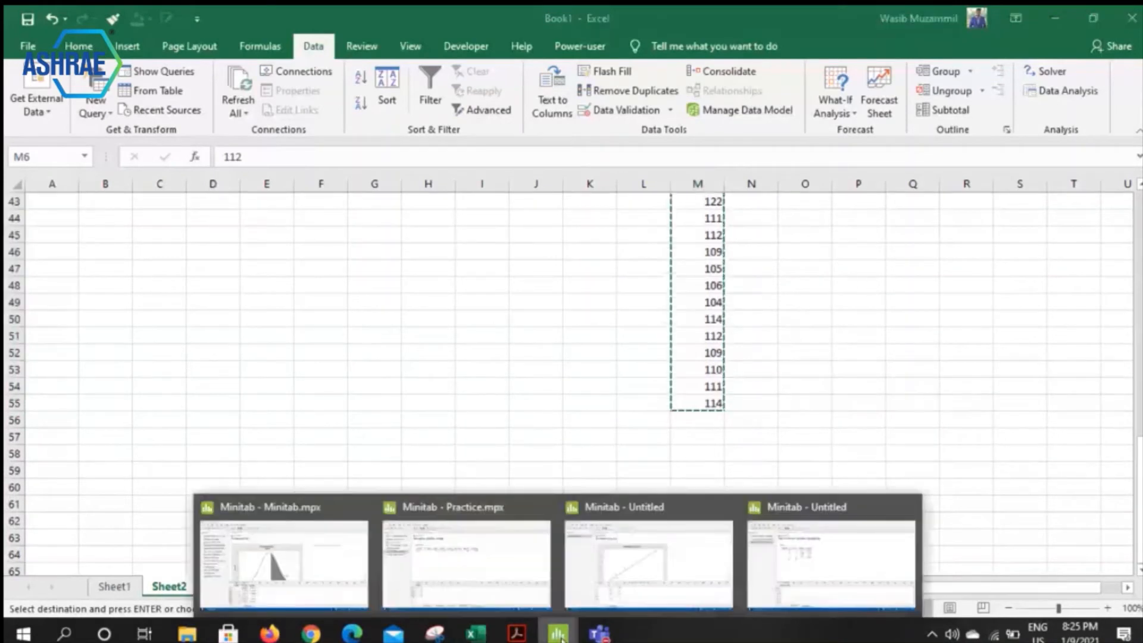
pyautogui.moveTo(406, 560)
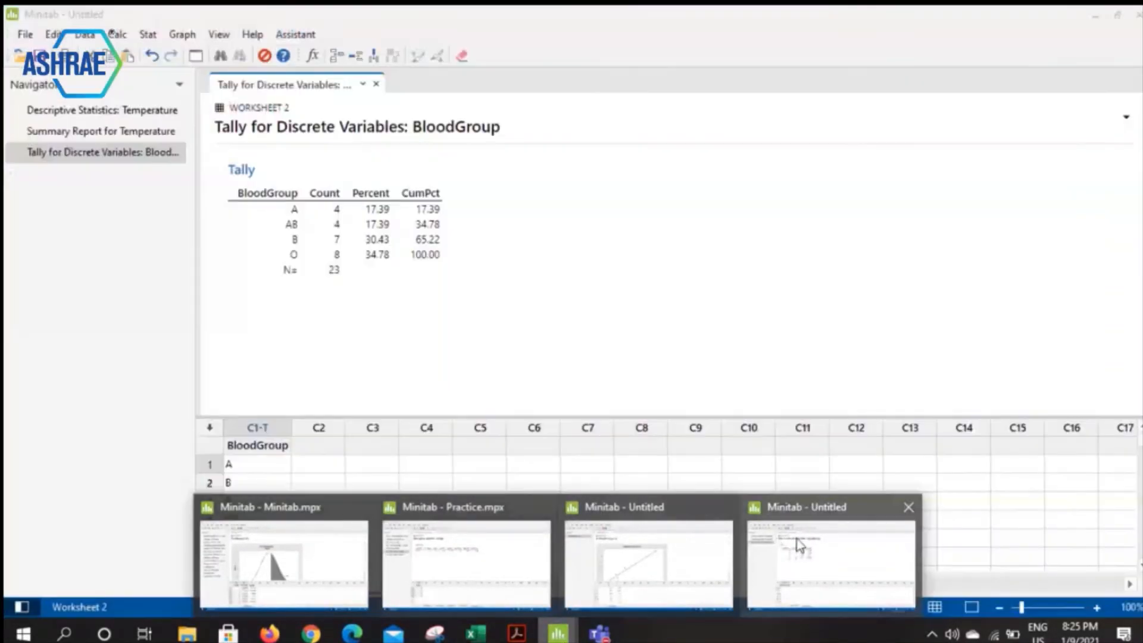
pyautogui.click(588, 563)
# Name column C1 of Worksheet 3 Temperature.
pyautogui.click(259, 449)
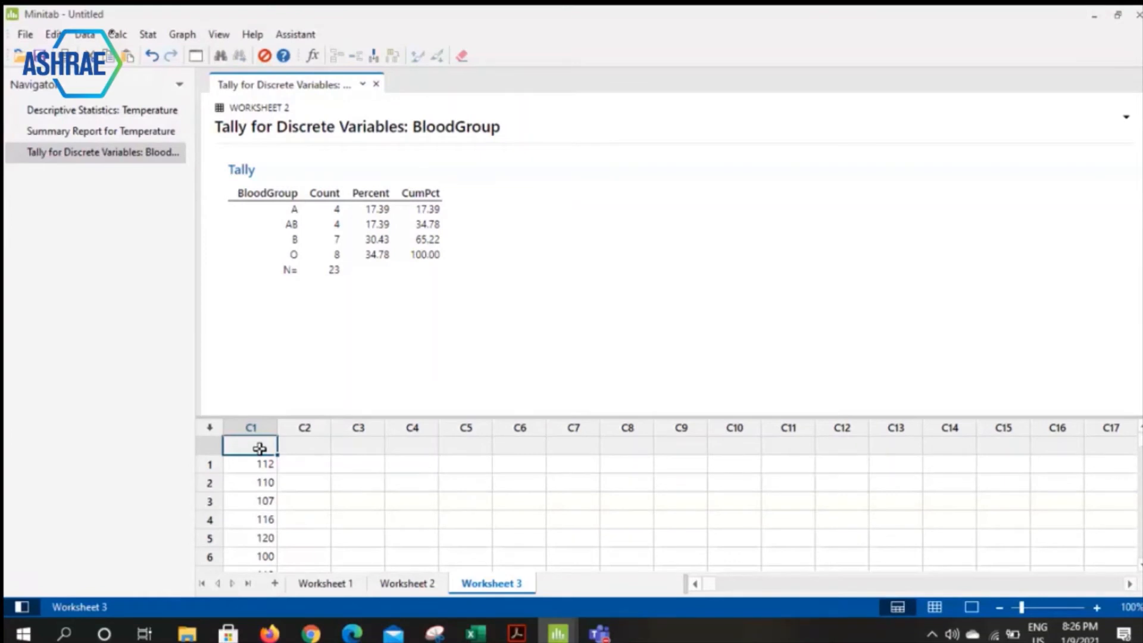
pyautogui.write('Temperature')
pyautogui.press('Return')
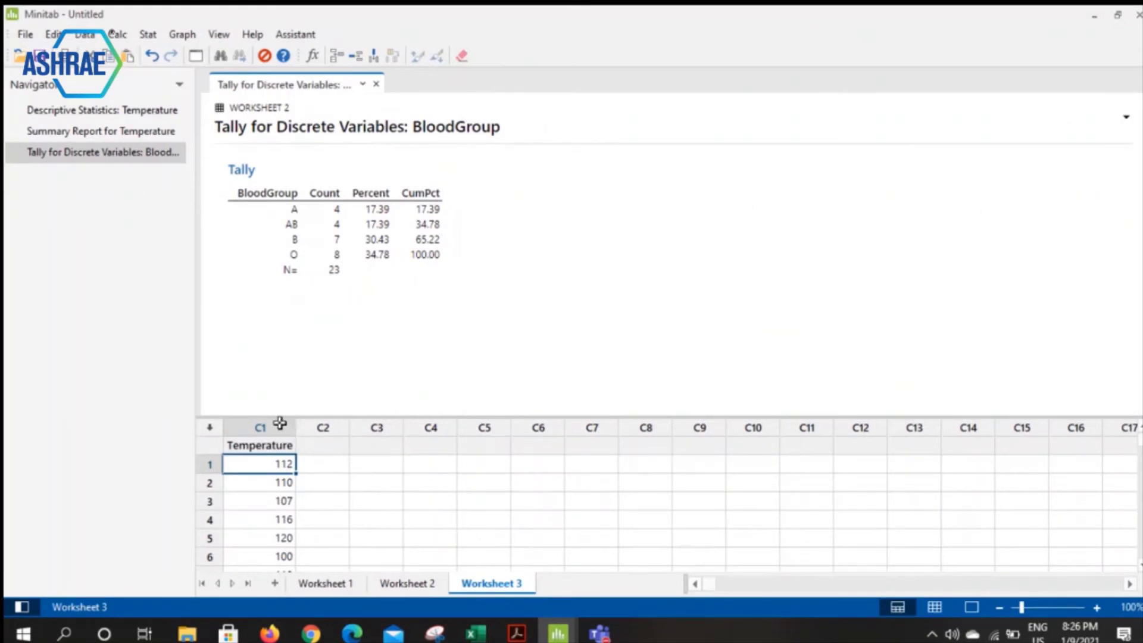
# Set up a simple histogram with the Temperature column of Worksheet 3 as the graph variable.
pyautogui.click(182, 34)
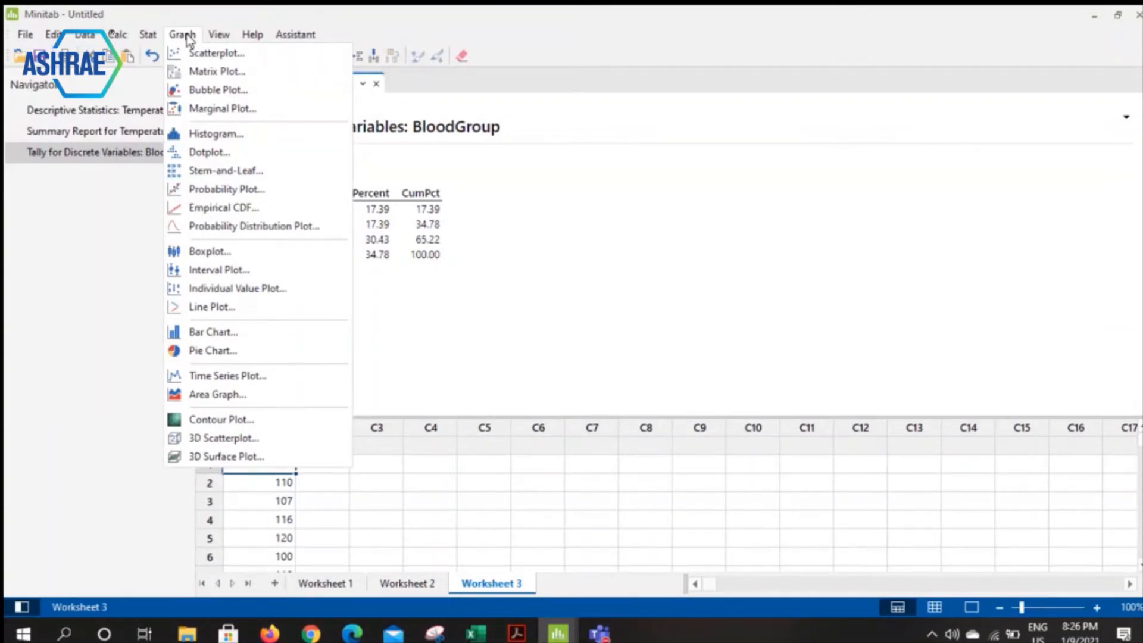
pyautogui.click(208, 134)
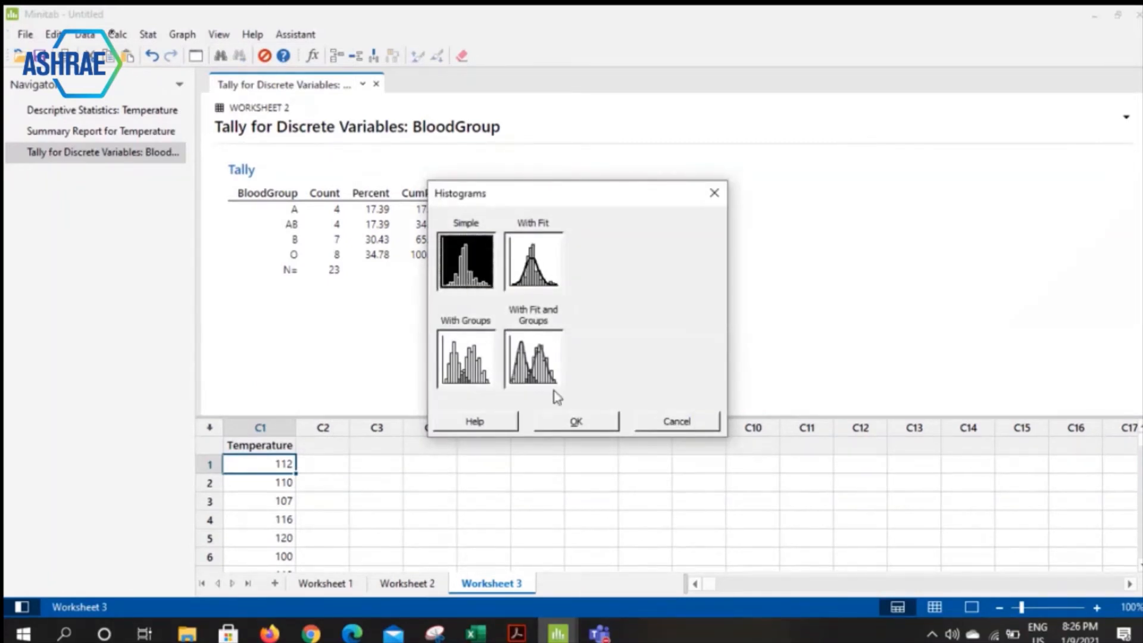
pyautogui.click(557, 421)
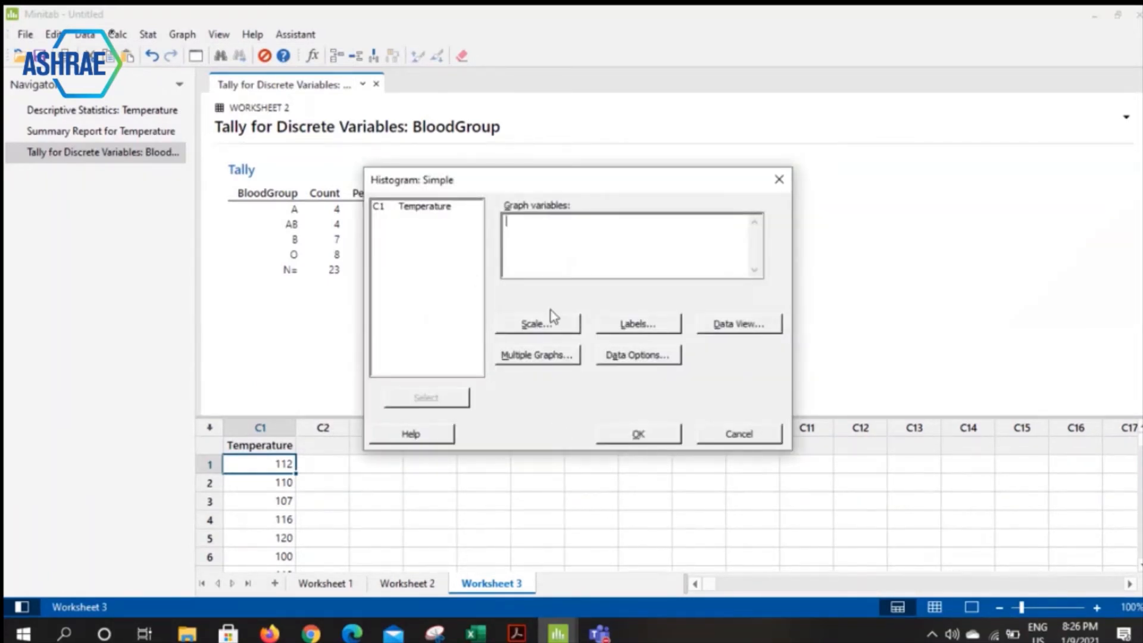
pyautogui.doubleClick(423, 209)
# Review the histogram's scale, data view and multiple-graph options, keep their defaults, and generate the simple Temperature histogram.
pyautogui.click(550, 327)
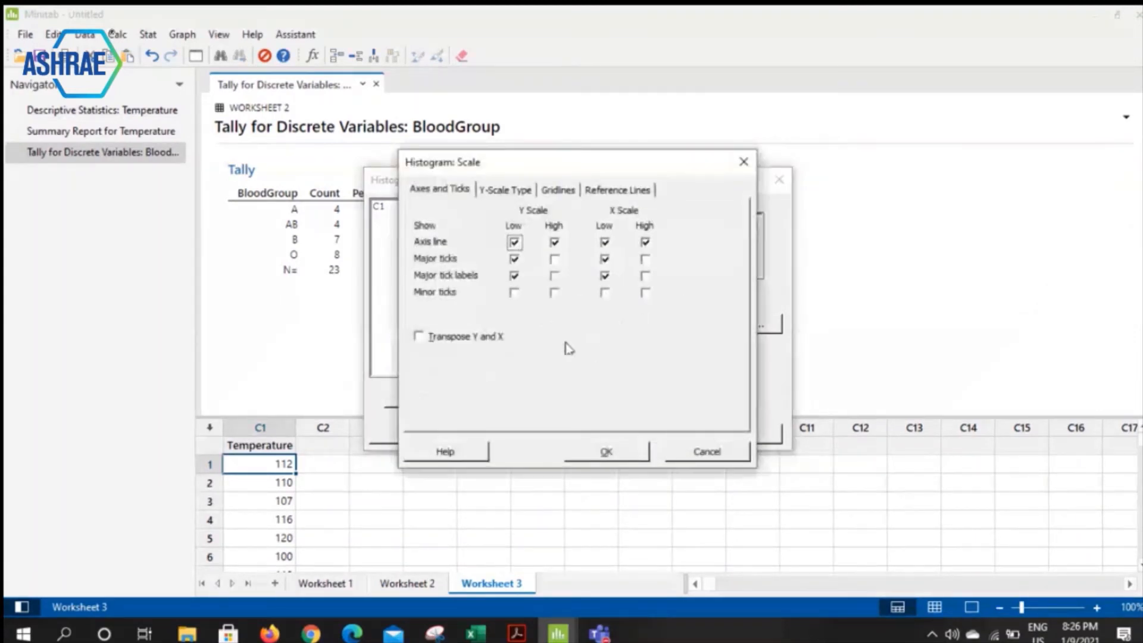
pyautogui.click(634, 451)
pyautogui.click(740, 324)
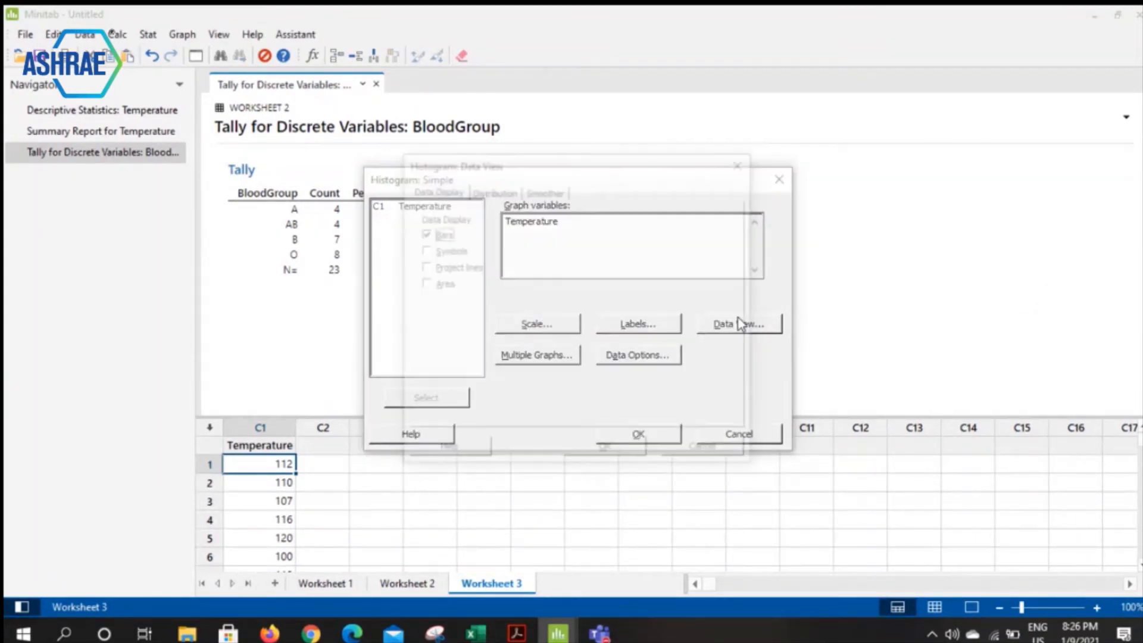
pyautogui.click(608, 462)
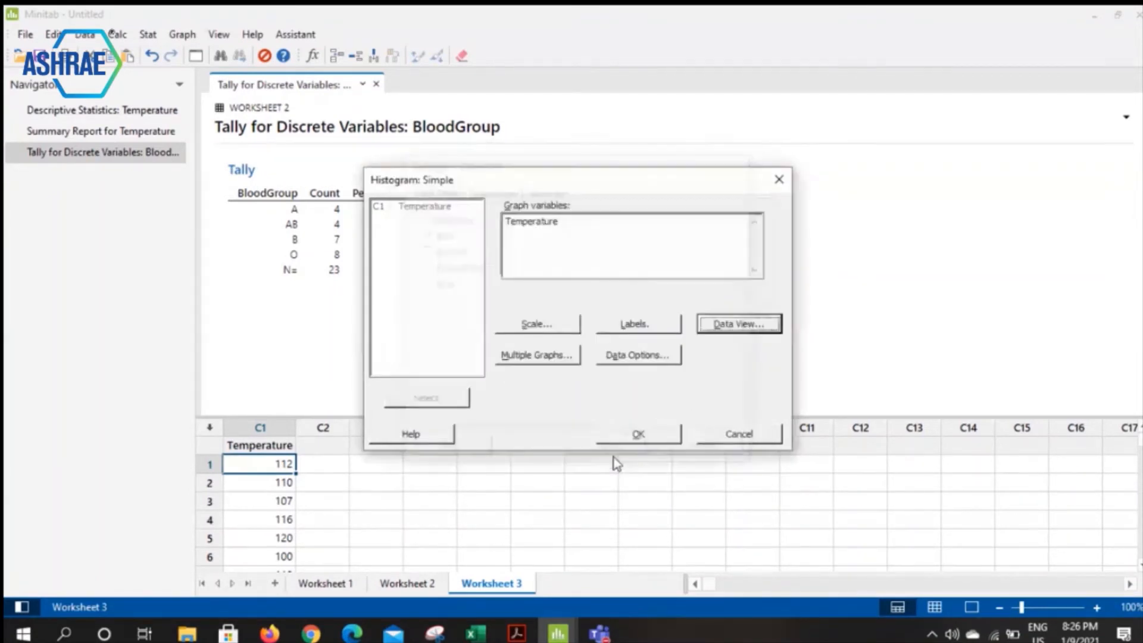
pyautogui.click(538, 356)
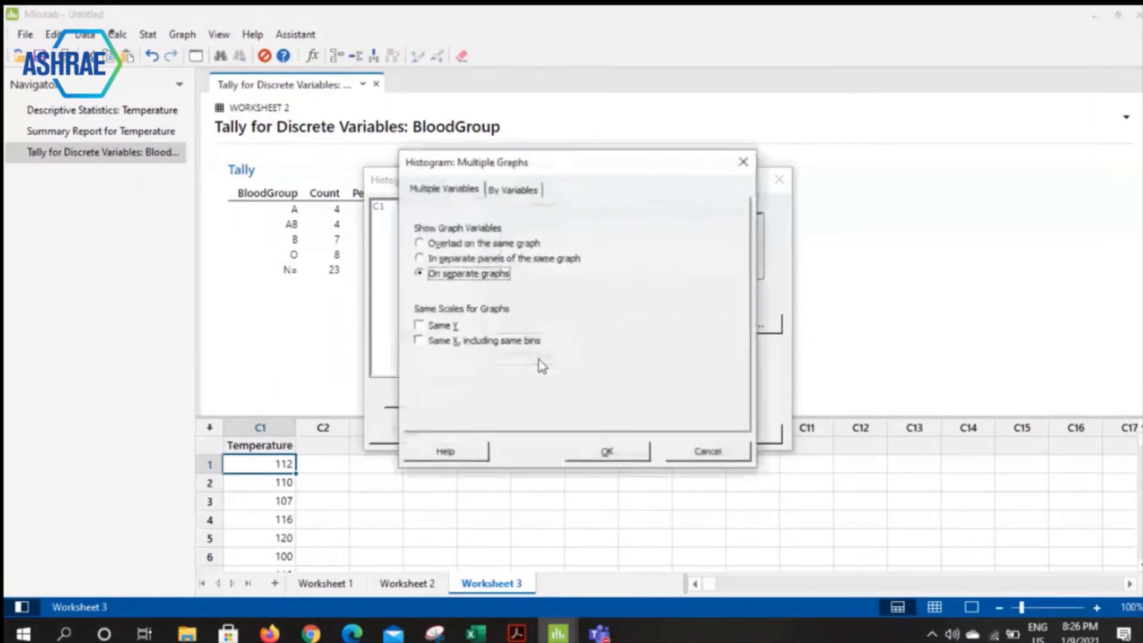
pyautogui.click(606, 455)
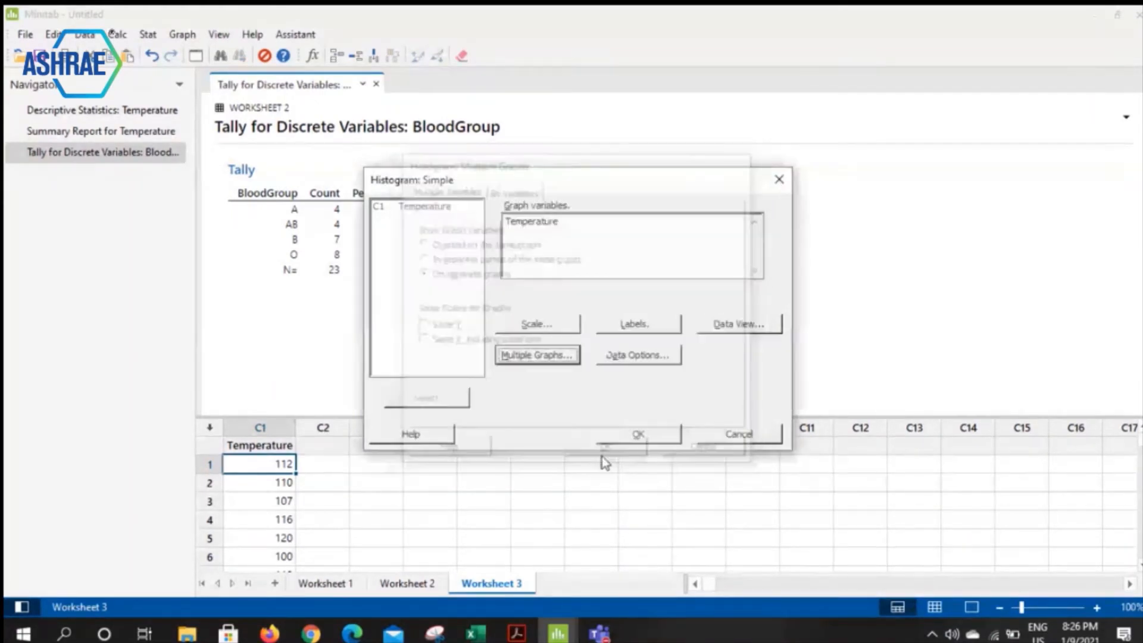
pyautogui.click(631, 435)
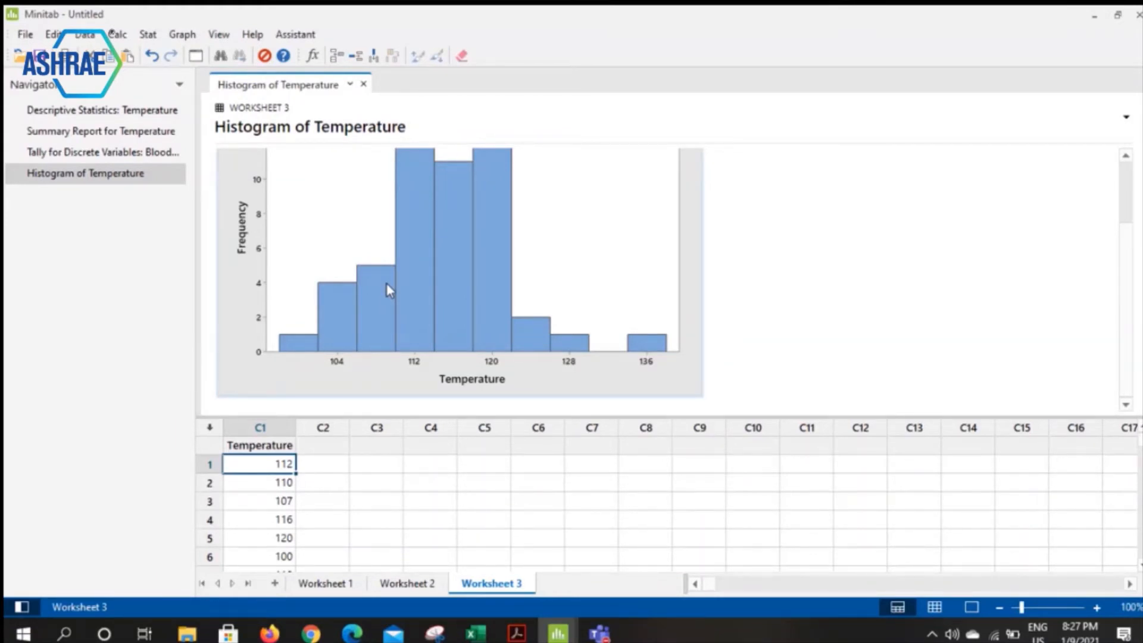
pyautogui.scroll(3, 387, 284)
pyautogui.scroll(-1, 267, 370)
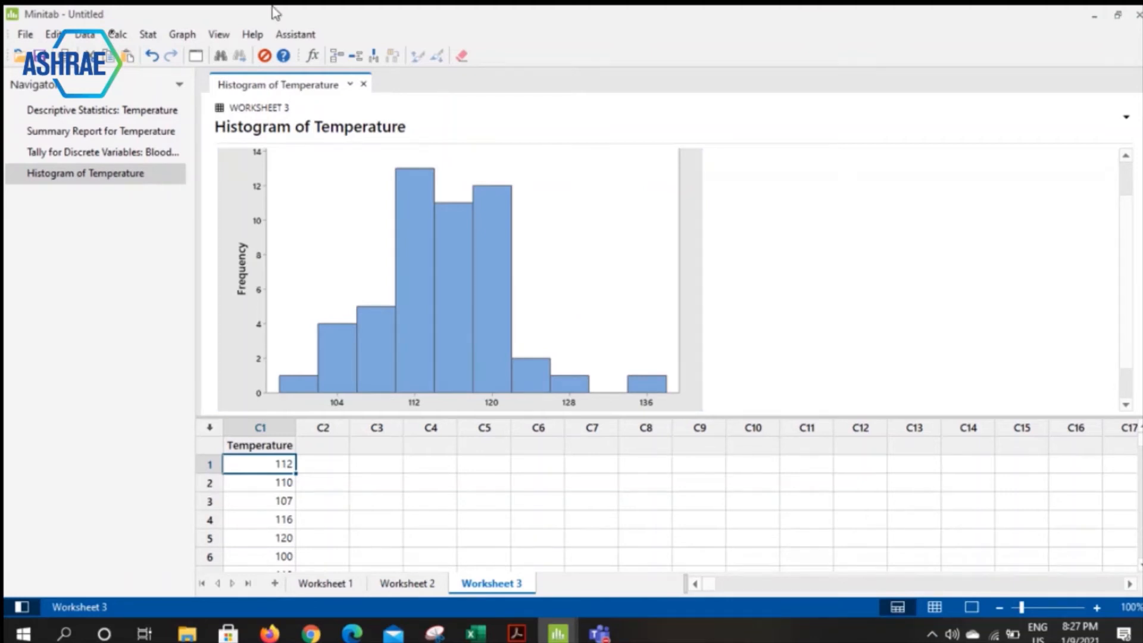
# Set up a second histogram of the With Fit type, using Temperature as the graph variable.
pyautogui.click(182, 35)
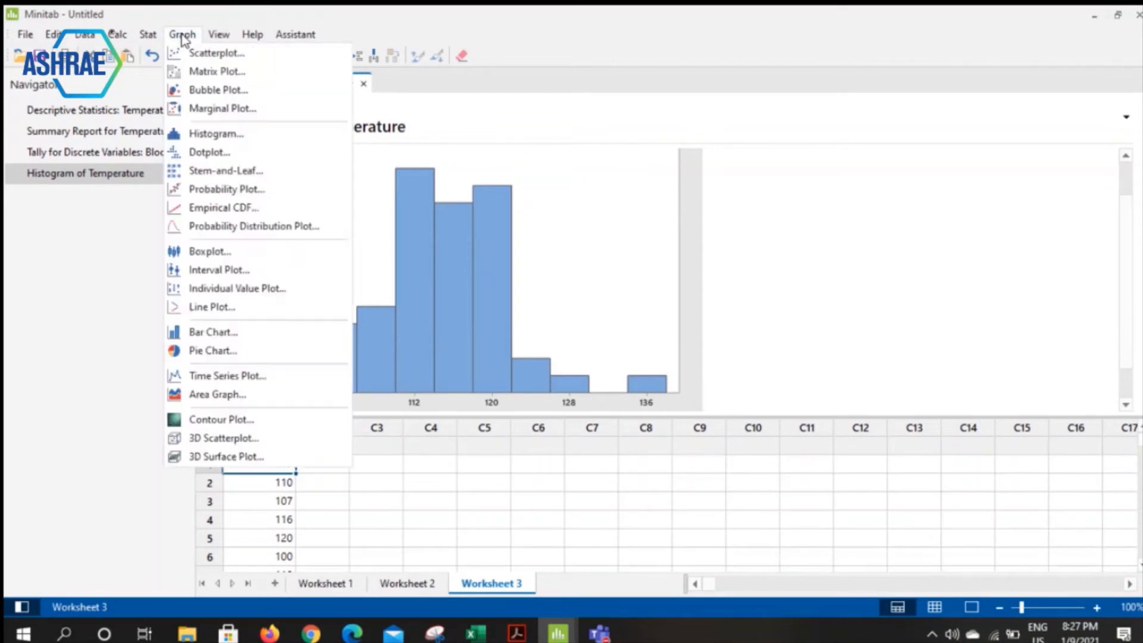
pyautogui.click(187, 135)
pyautogui.click(530, 271)
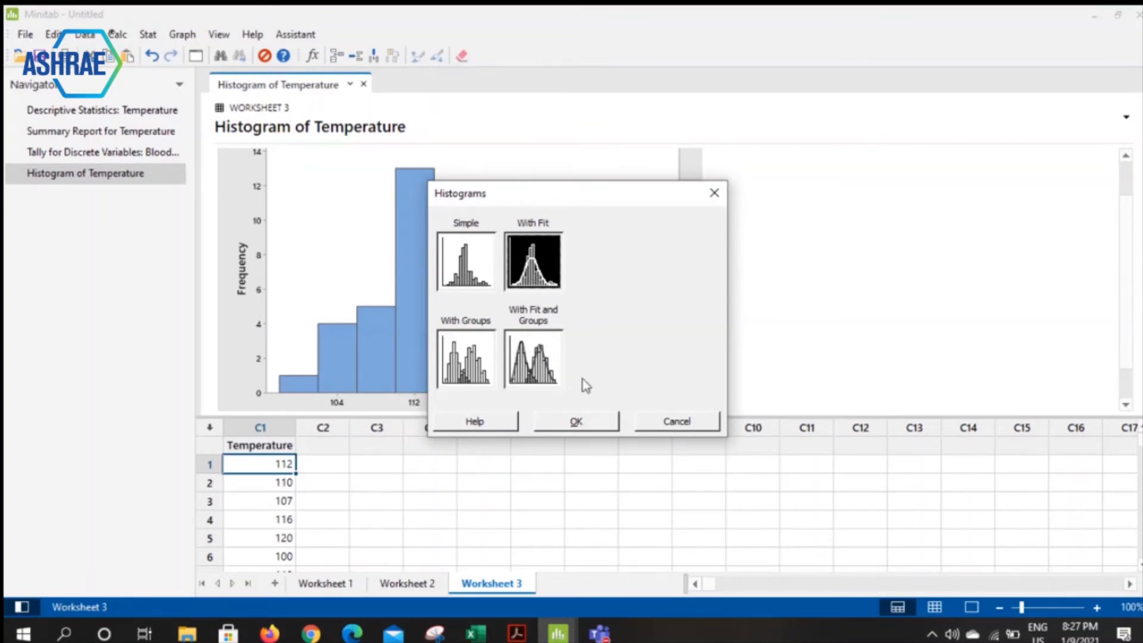
pyautogui.click(573, 422)
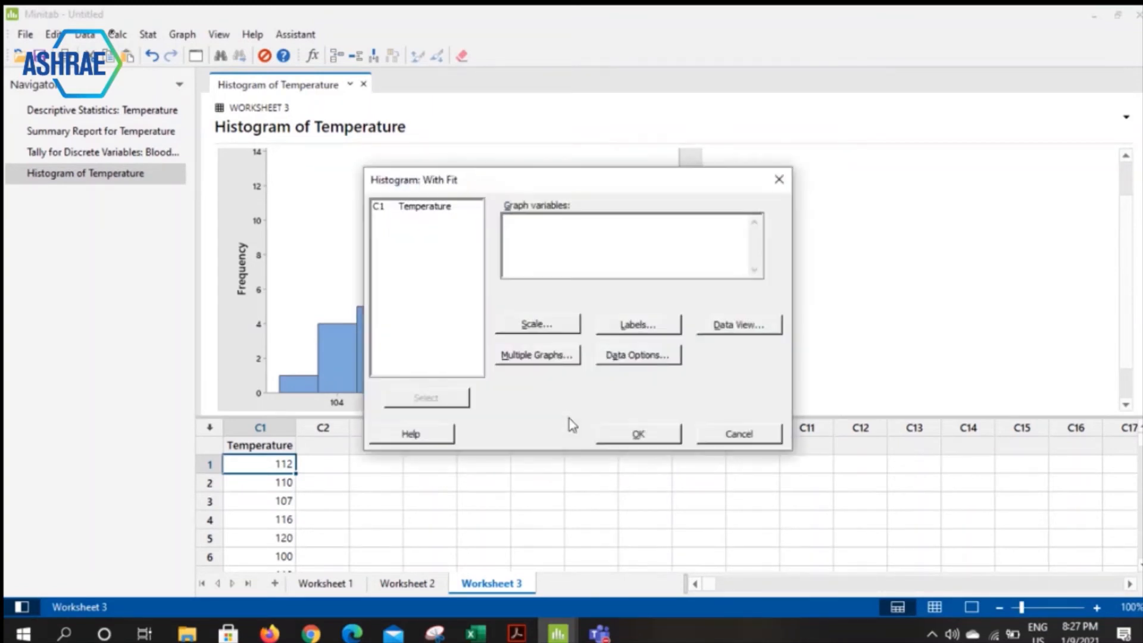
pyautogui.doubleClick(424, 211)
# Fit a Normal distribution to the bars and generate the Temperature histogram with its fitted curve.
pyautogui.click(730, 331)
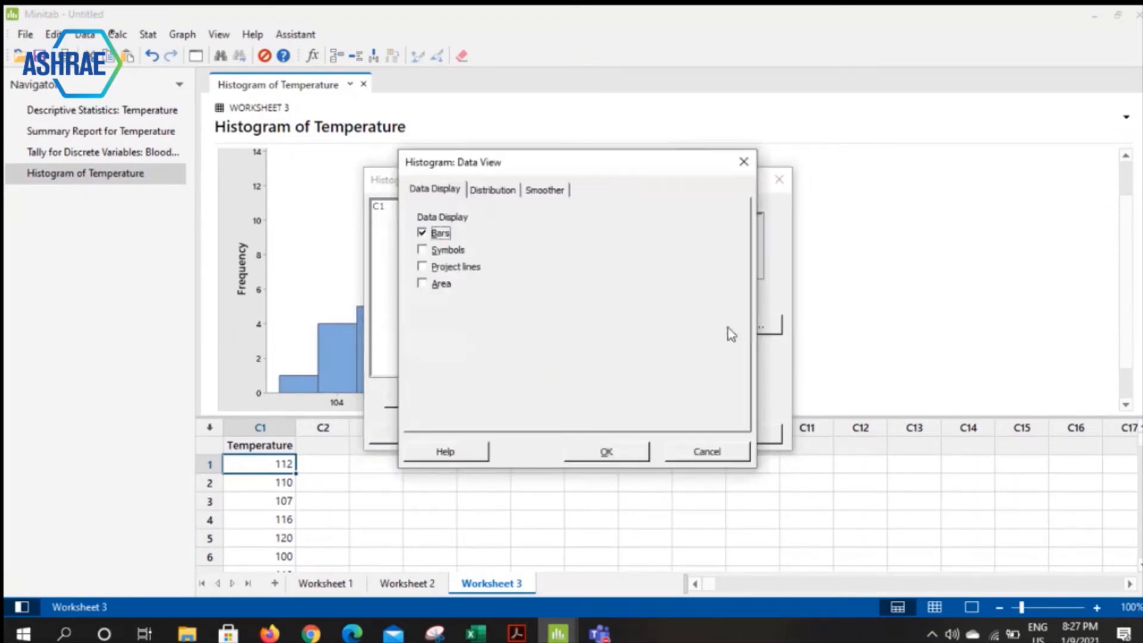
pyautogui.click(496, 190)
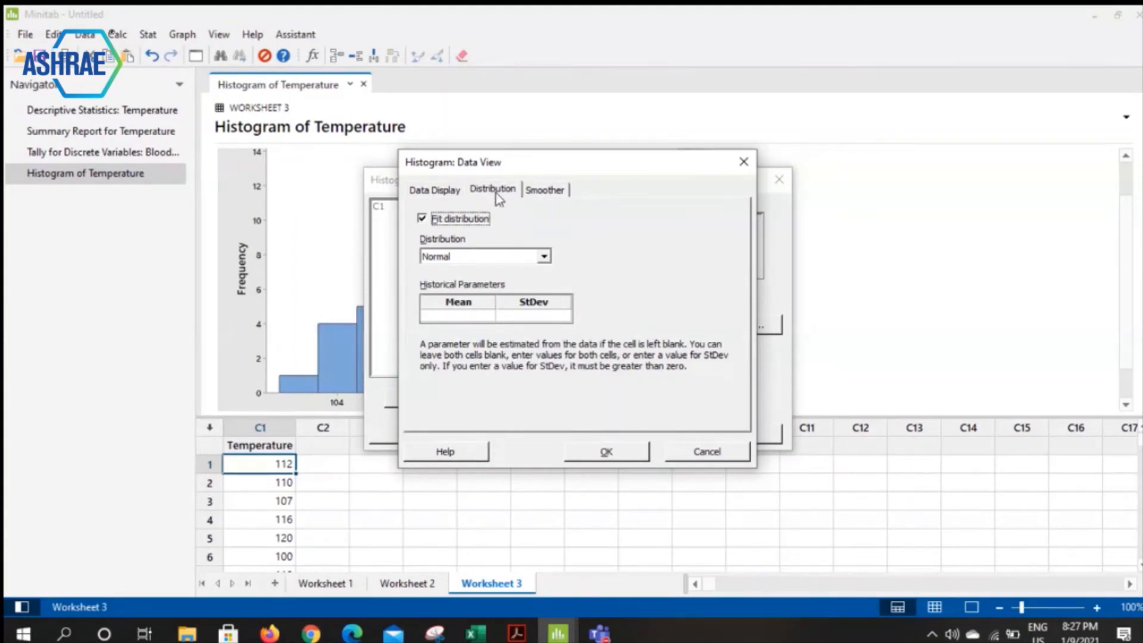
pyautogui.click(543, 257)
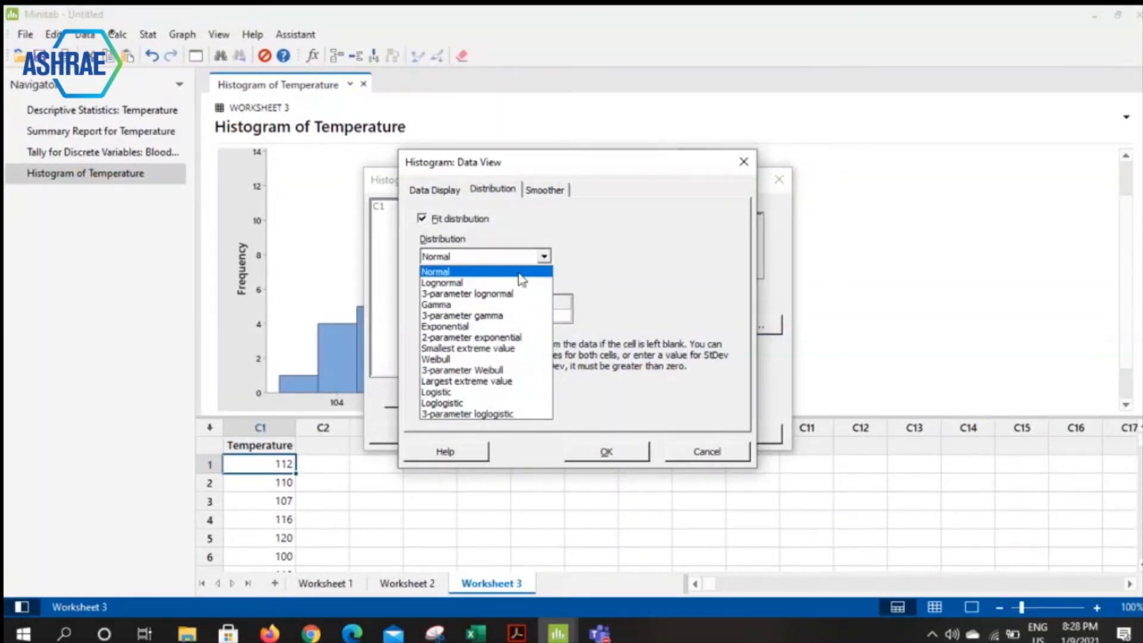
pyautogui.click(480, 272)
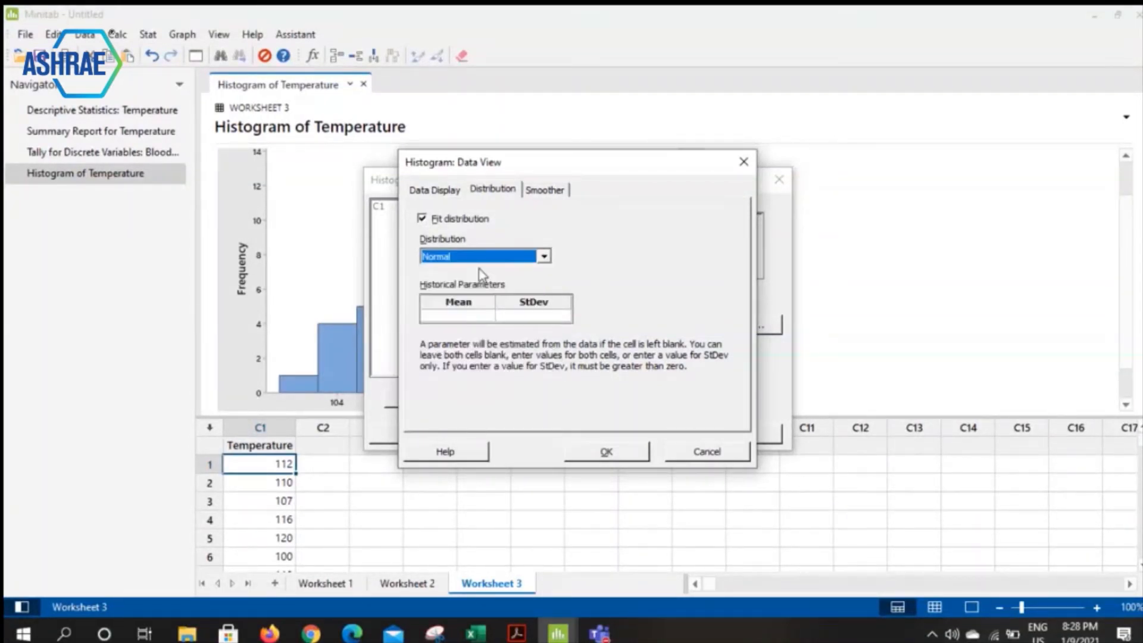
pyautogui.click(593, 452)
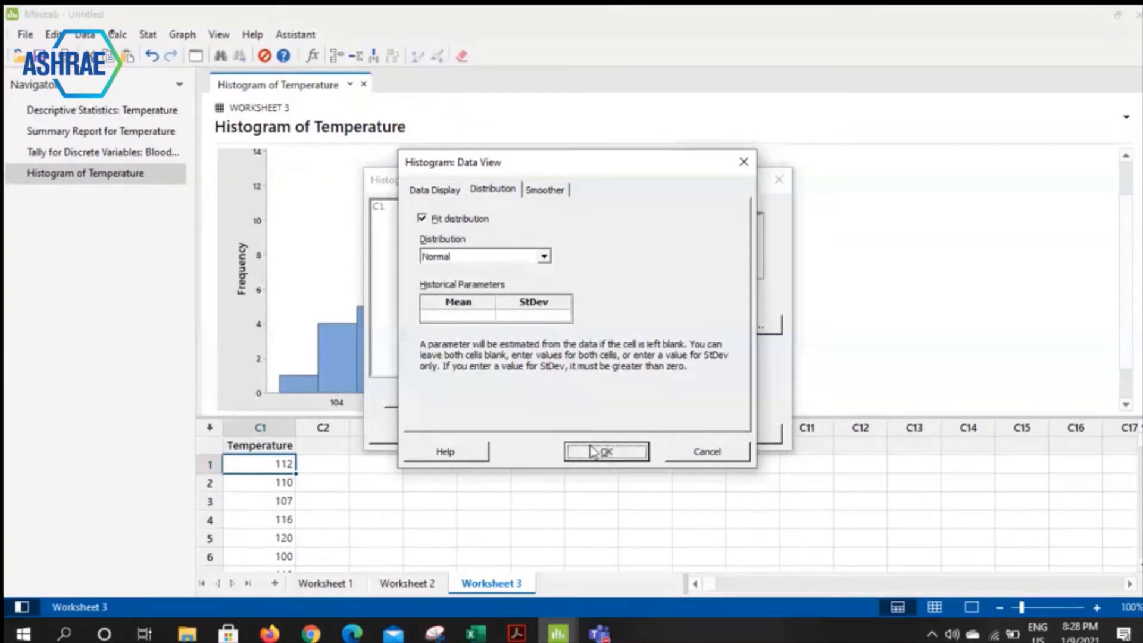
pyautogui.click(638, 433)
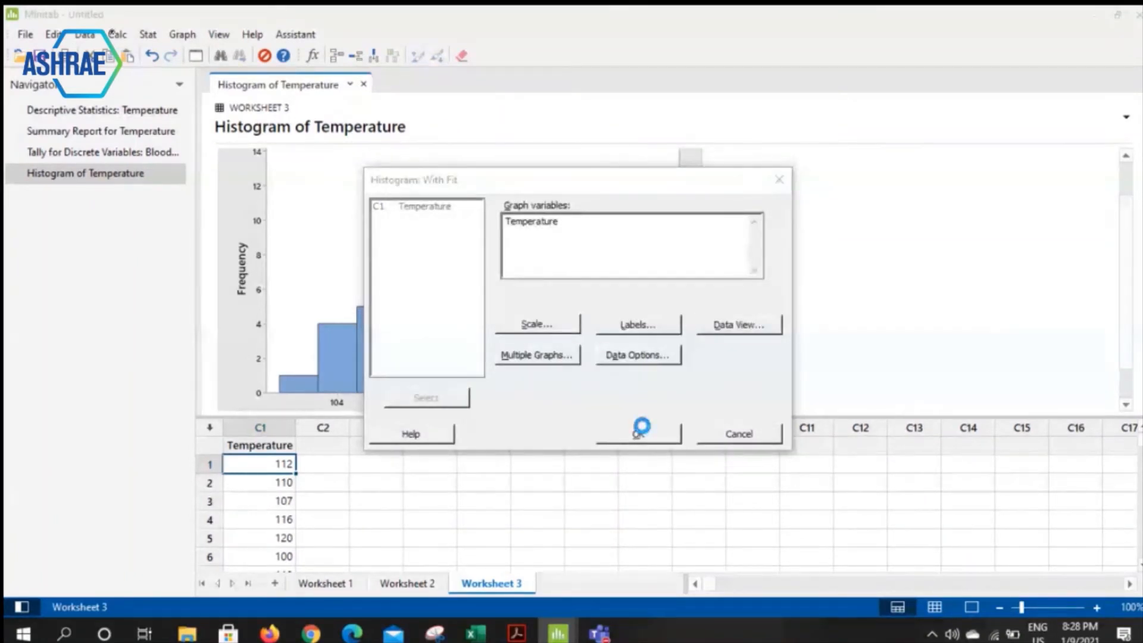
pyautogui.scroll(-1, 347, 321)
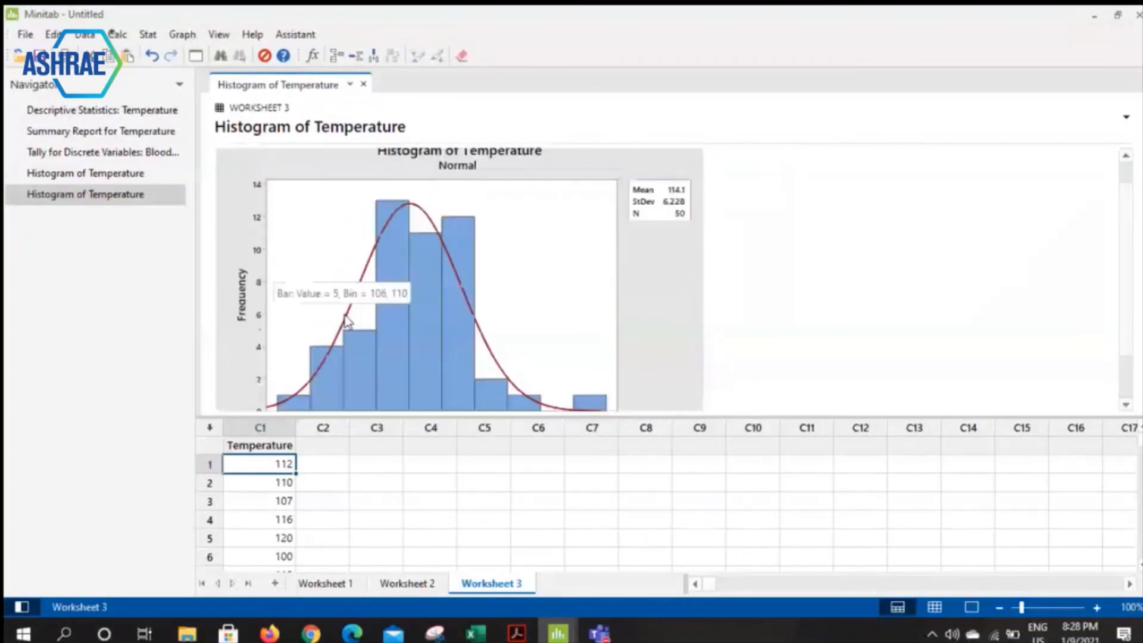
pyautogui.scroll(1, 460, 299)
pyautogui.scroll(-1, 458, 296)
pyautogui.scroll(1, 458, 296)
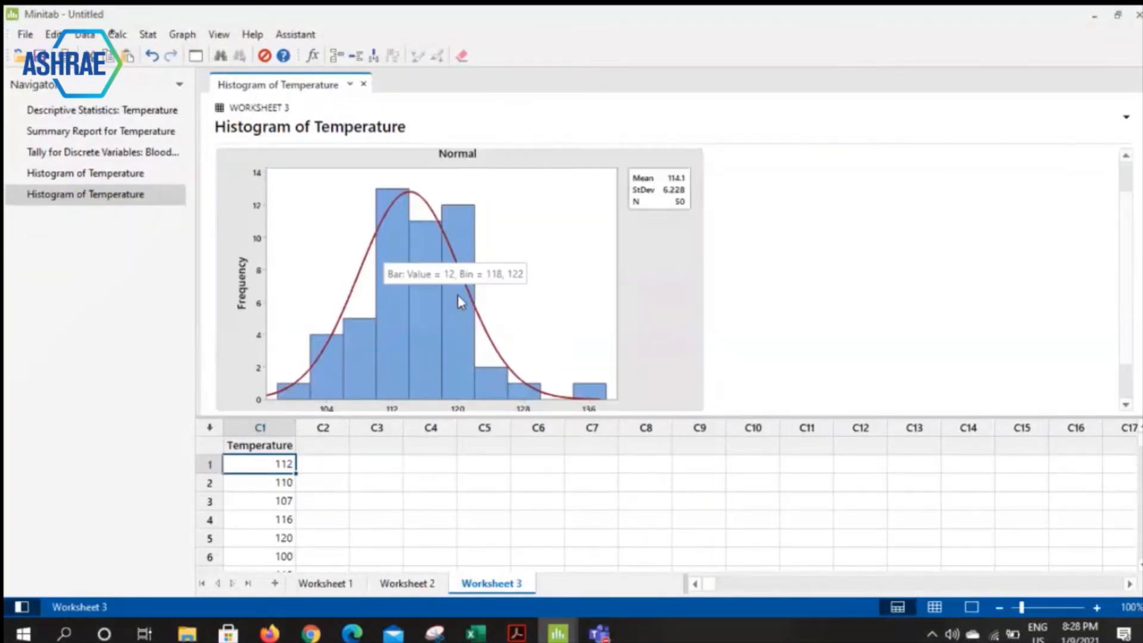
pyautogui.scroll(-1, 459, 300)
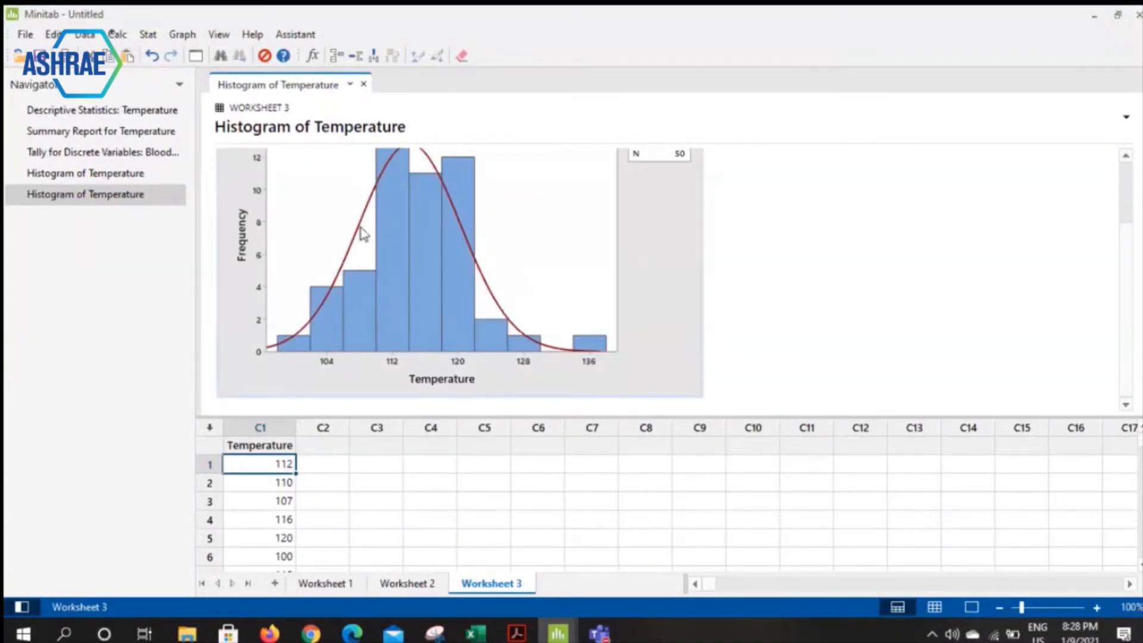
pyautogui.scroll(1, 363, 233)
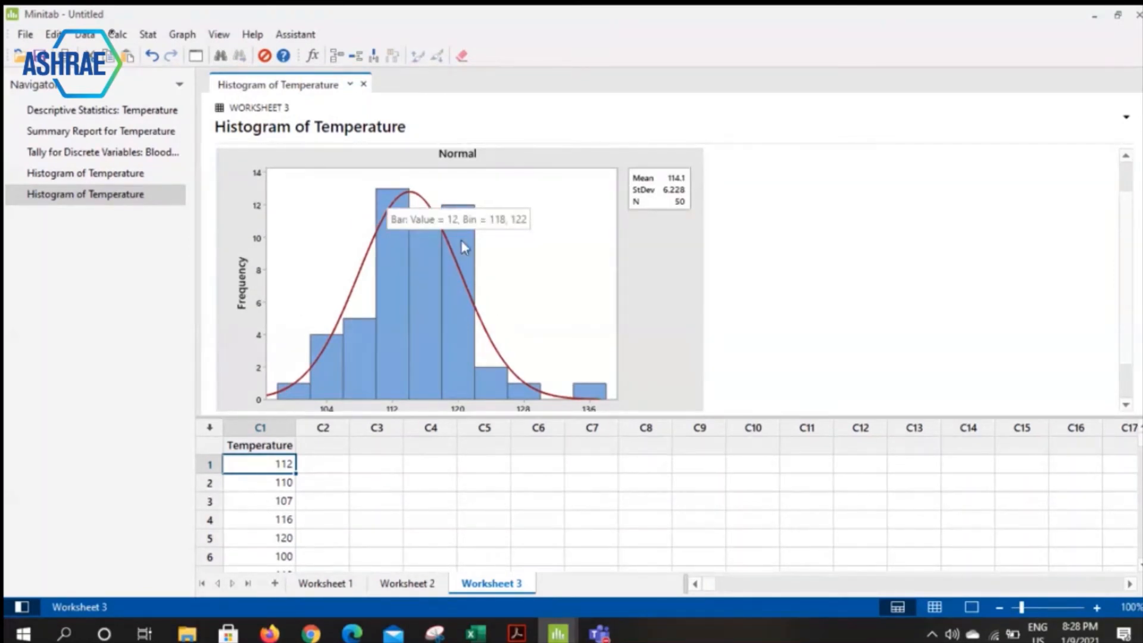
# Create another With Fit histogram of Temperature, using Lognormal as the fitted distribution.
pyautogui.click(183, 35)
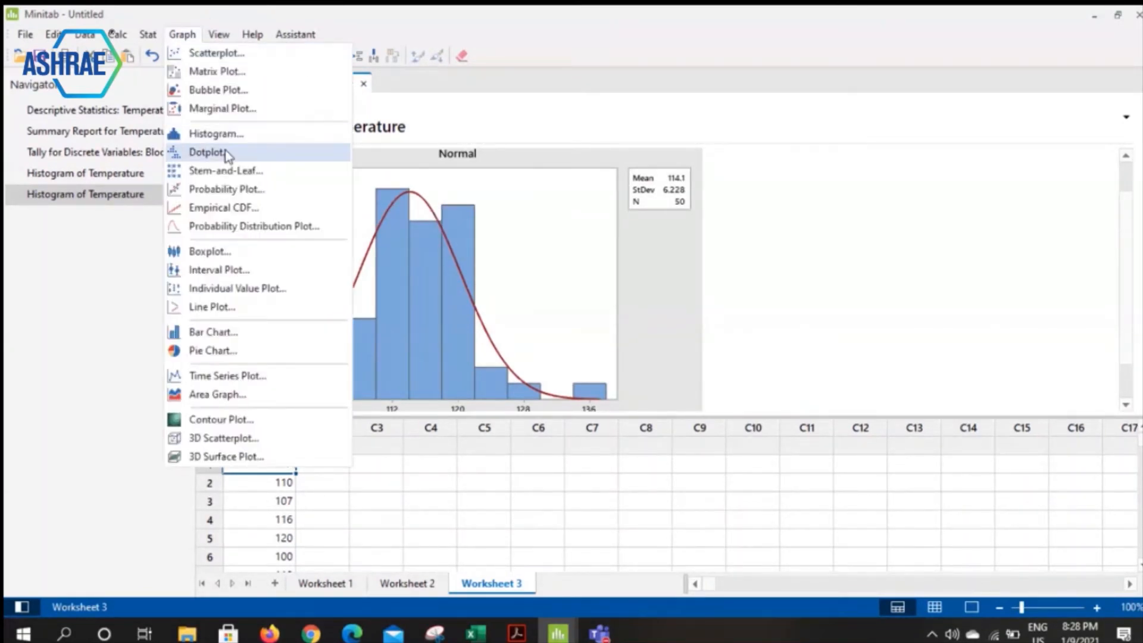
pyautogui.click(232, 137)
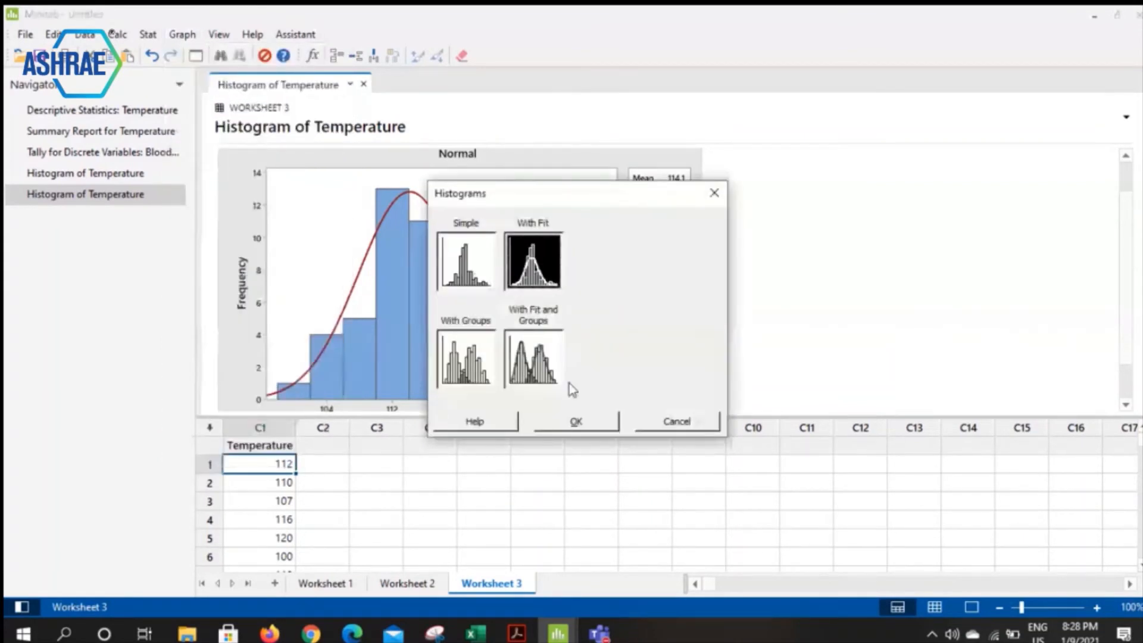
pyautogui.click(573, 421)
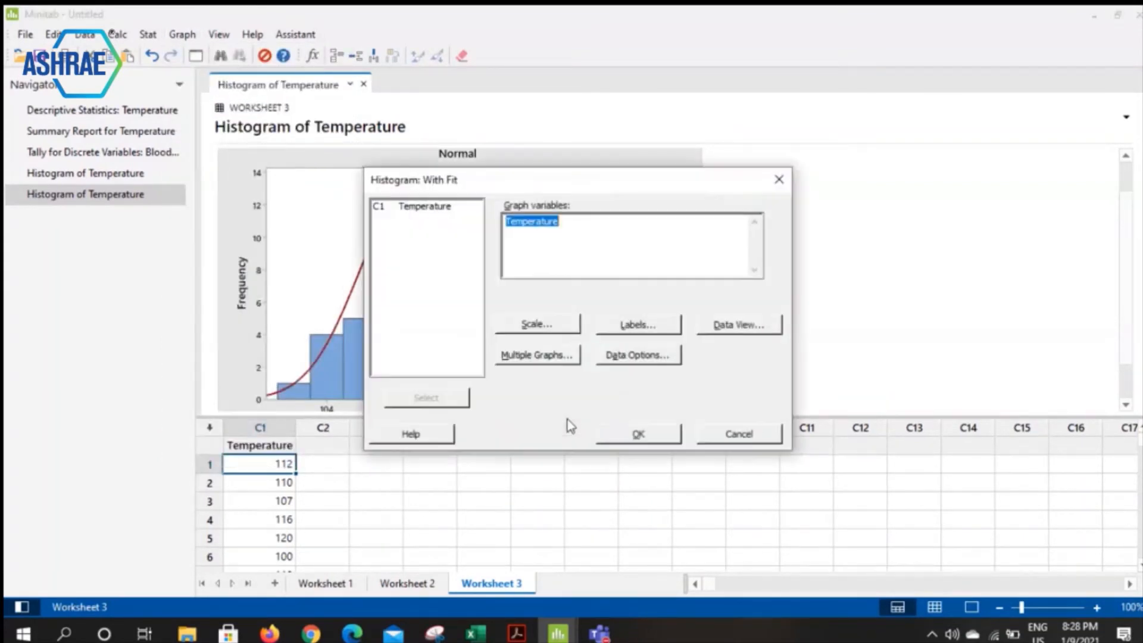
pyautogui.click(704, 327)
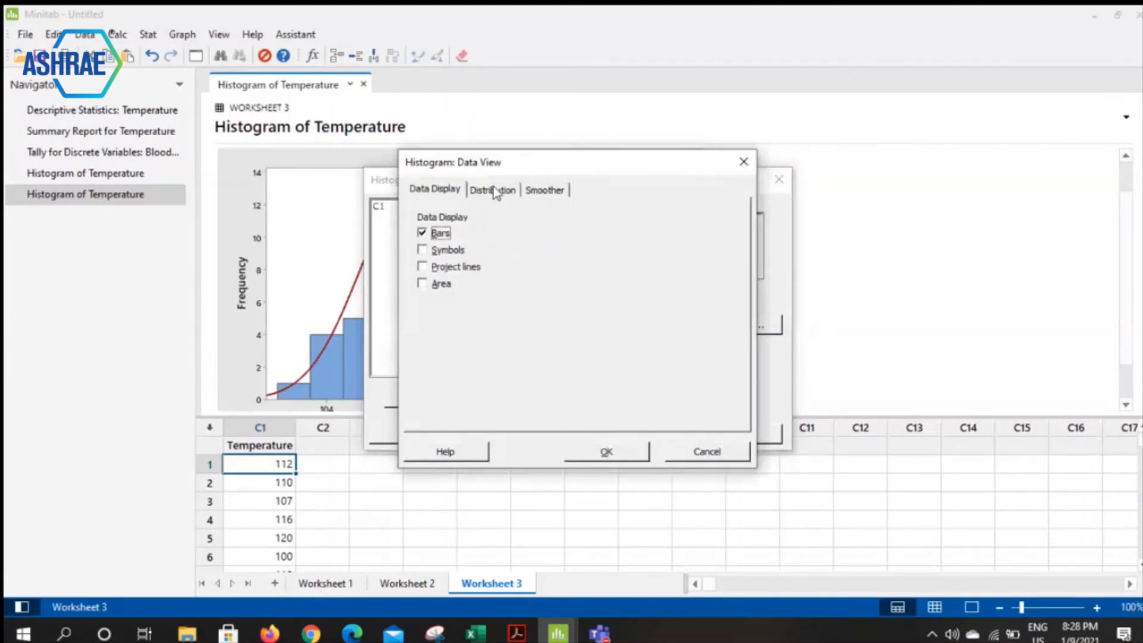
pyautogui.click(494, 189)
pyautogui.click(479, 257)
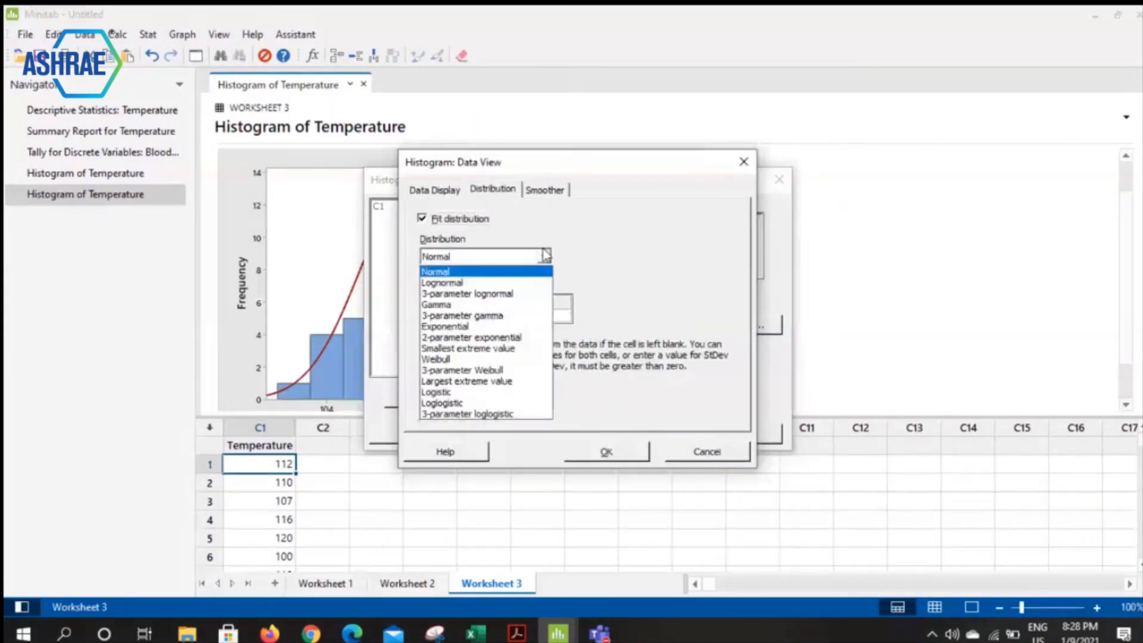
pyautogui.click(472, 283)
pyautogui.click(607, 452)
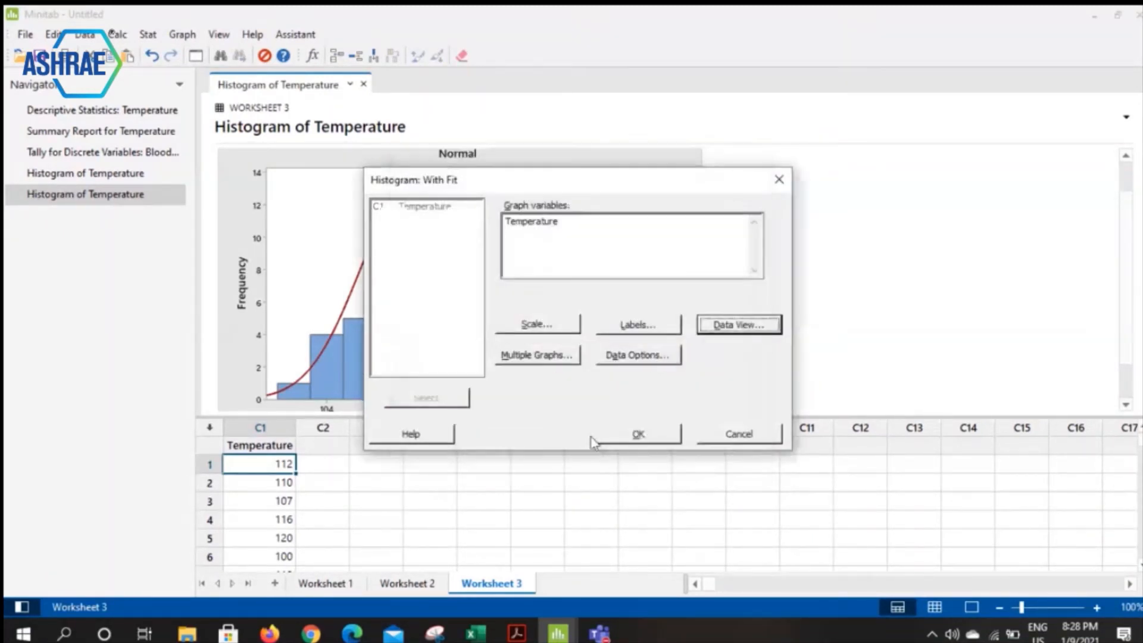
pyautogui.click(607, 434)
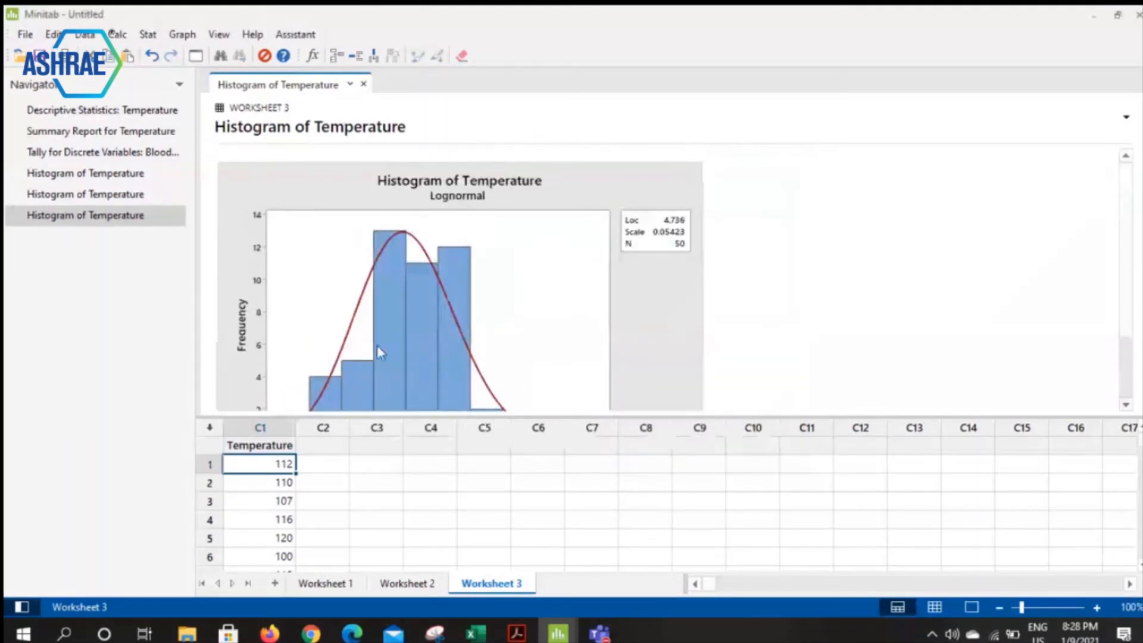
pyautogui.scroll(-3, 357, 297)
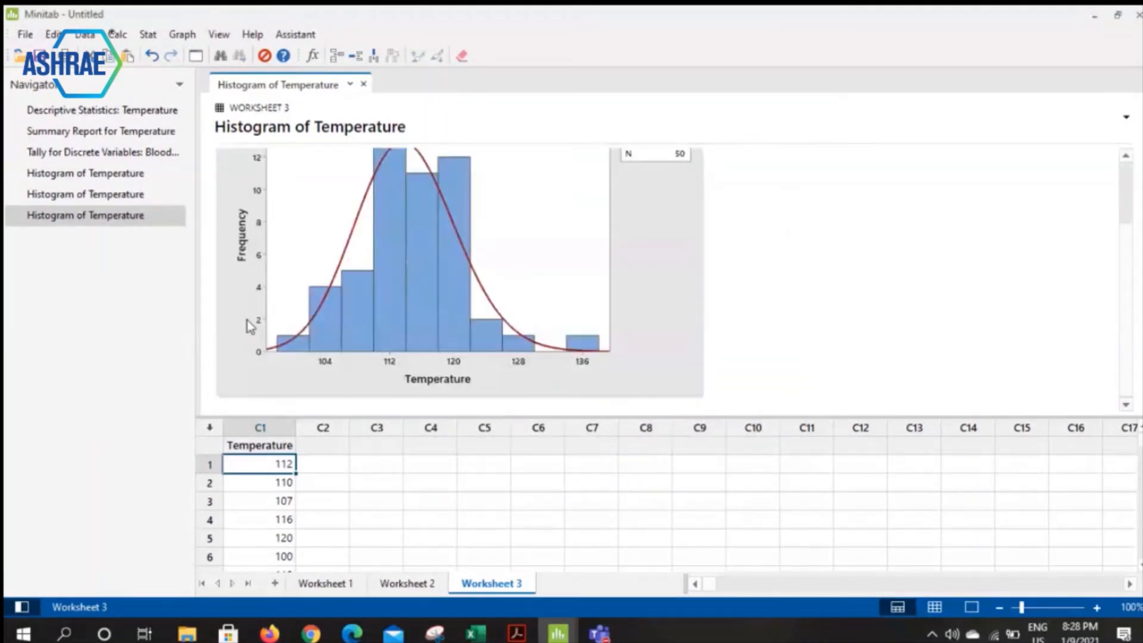
pyautogui.scroll(3, 421, 198)
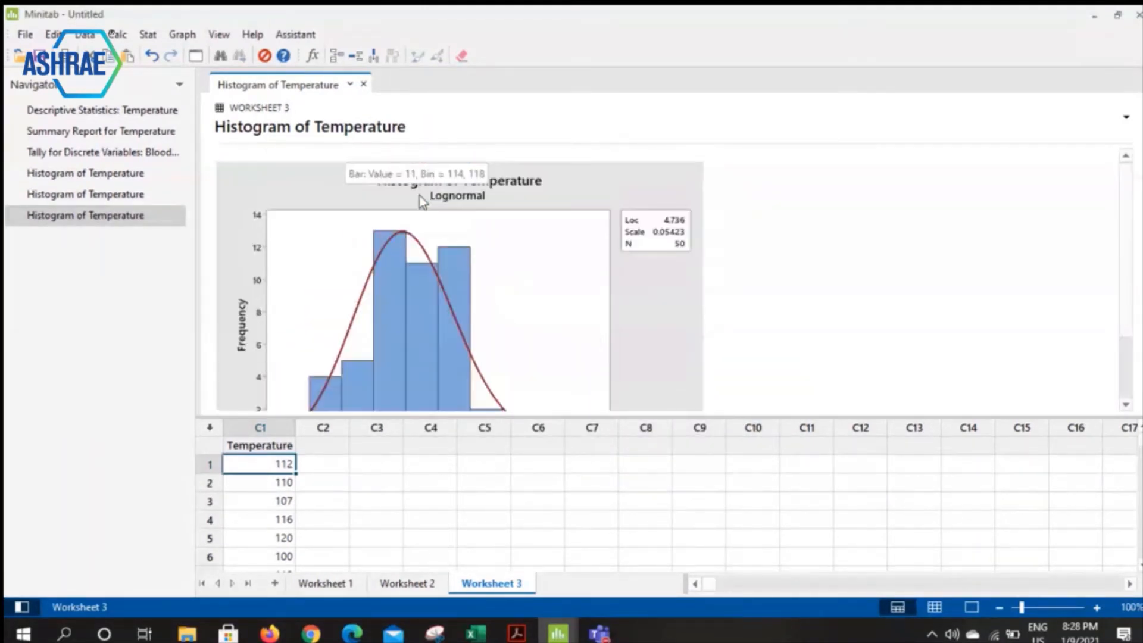
pyautogui.scroll(-3, 421, 200)
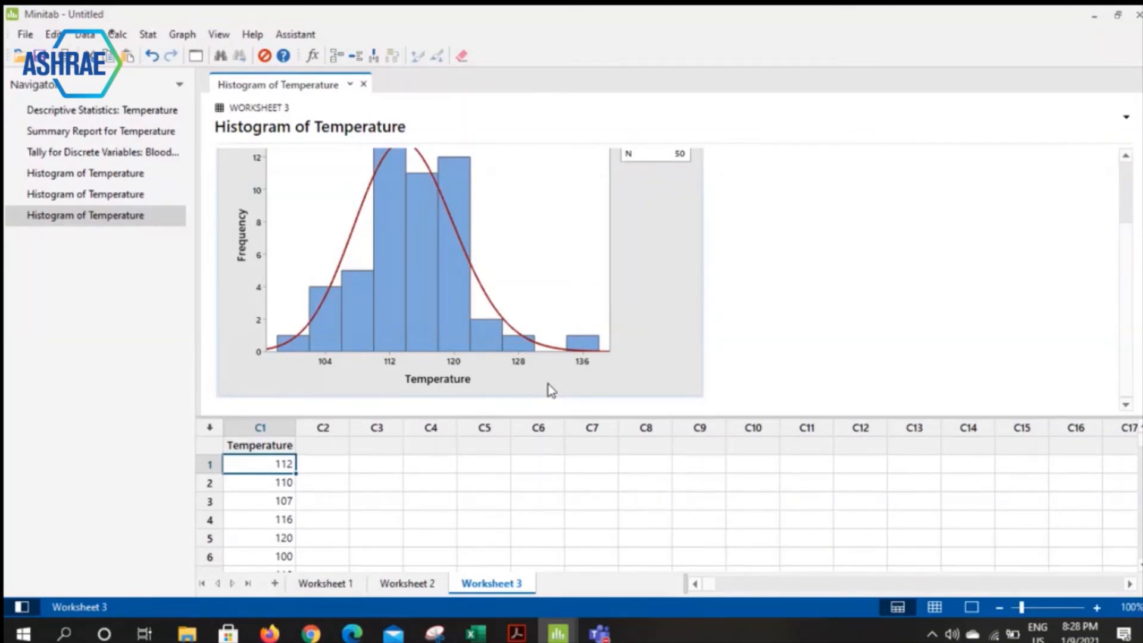
# Switch to the Excel workbook and copy the state names and their values, A5:B9, from Sheet3.
pyautogui.click(476, 635)
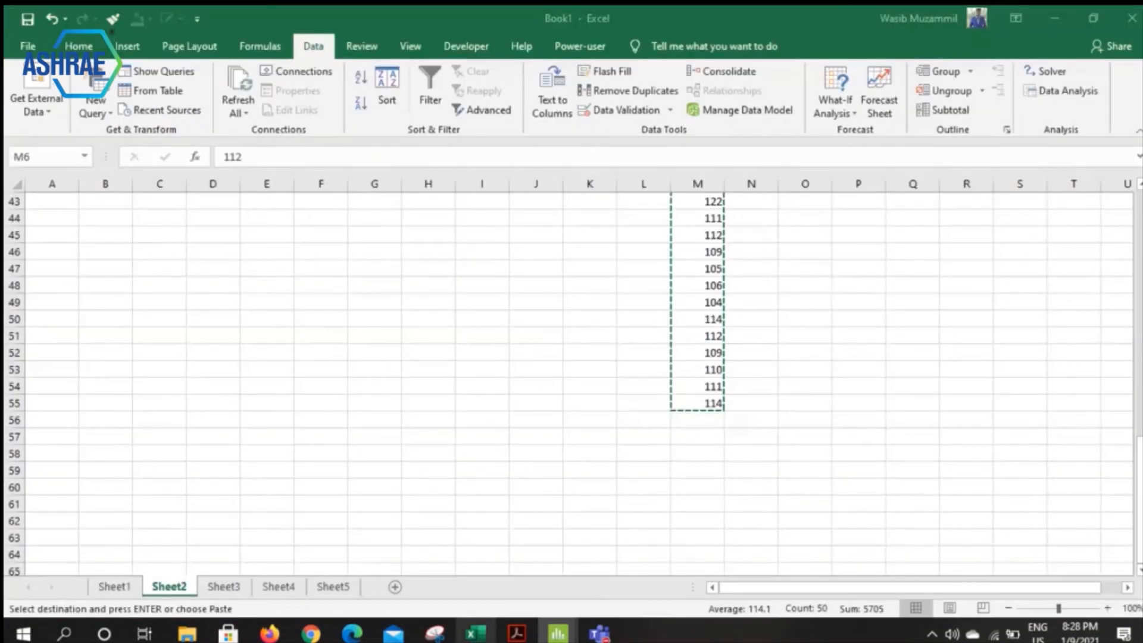
pyautogui.scroll(3, 260, 385)
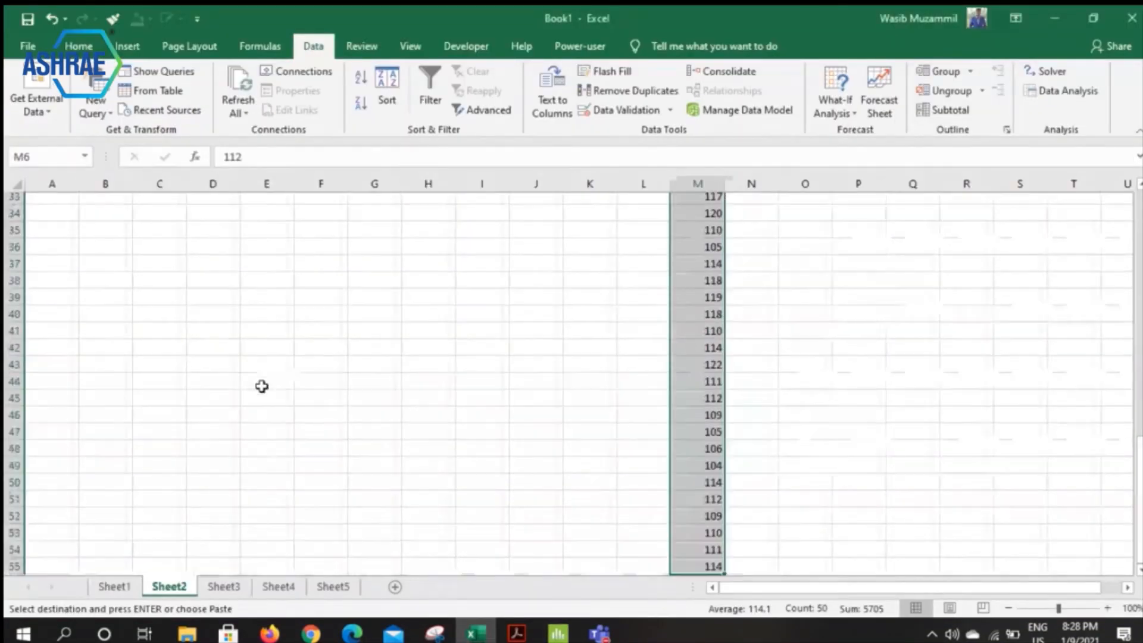
pyautogui.click(235, 586)
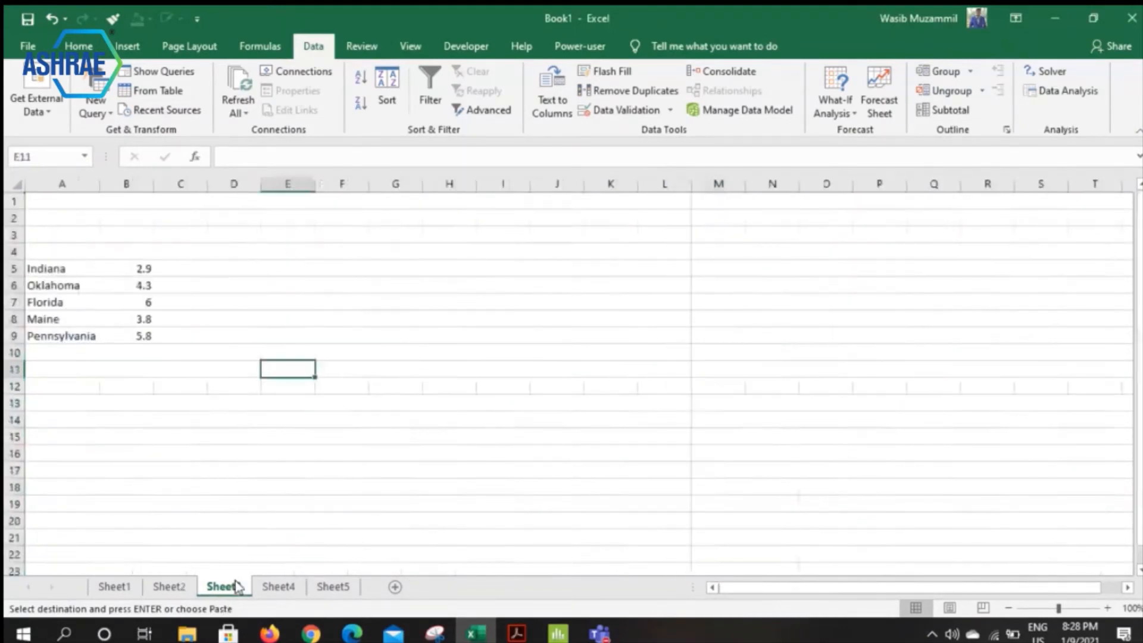
pyautogui.click(72, 270)
pyautogui.moveTo(73, 271); pyautogui.dragTo(128, 342)
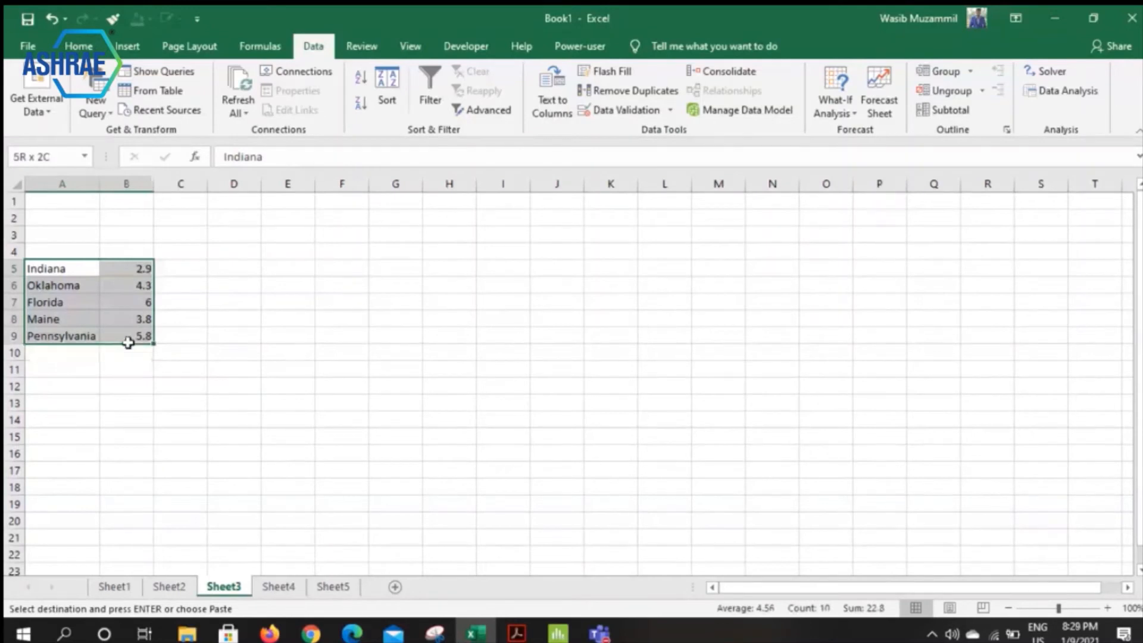
pyautogui.hotkey('ctrl', 'c')
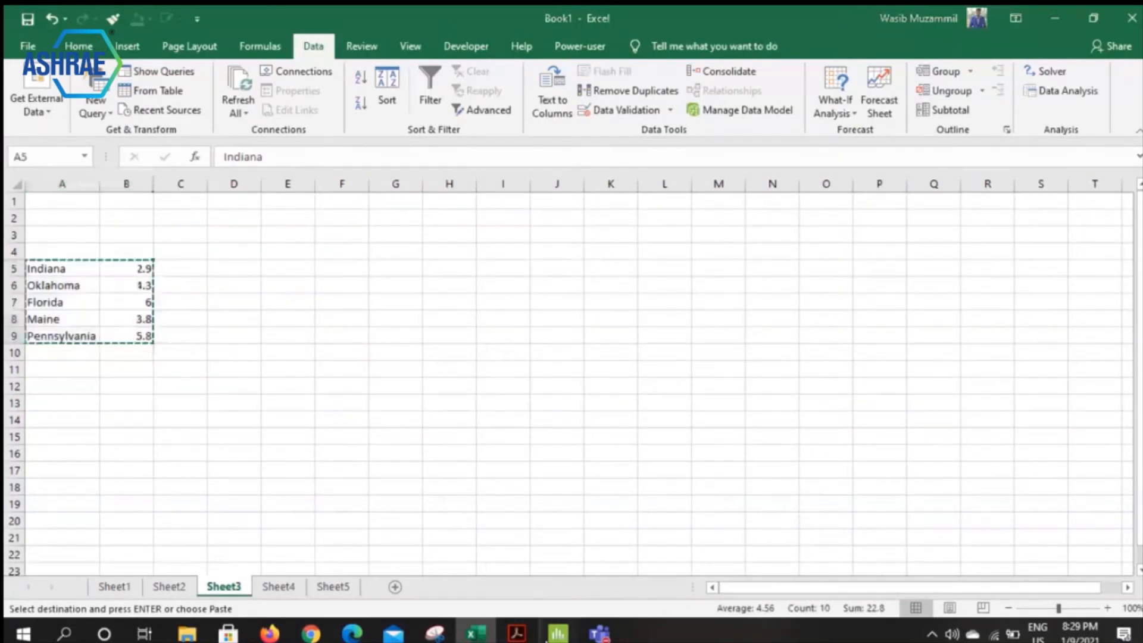
# Return to the Minitab project containing the Temperature histograms and paste the copied state data into a new worksheet.
pyautogui.moveTo(557, 633)
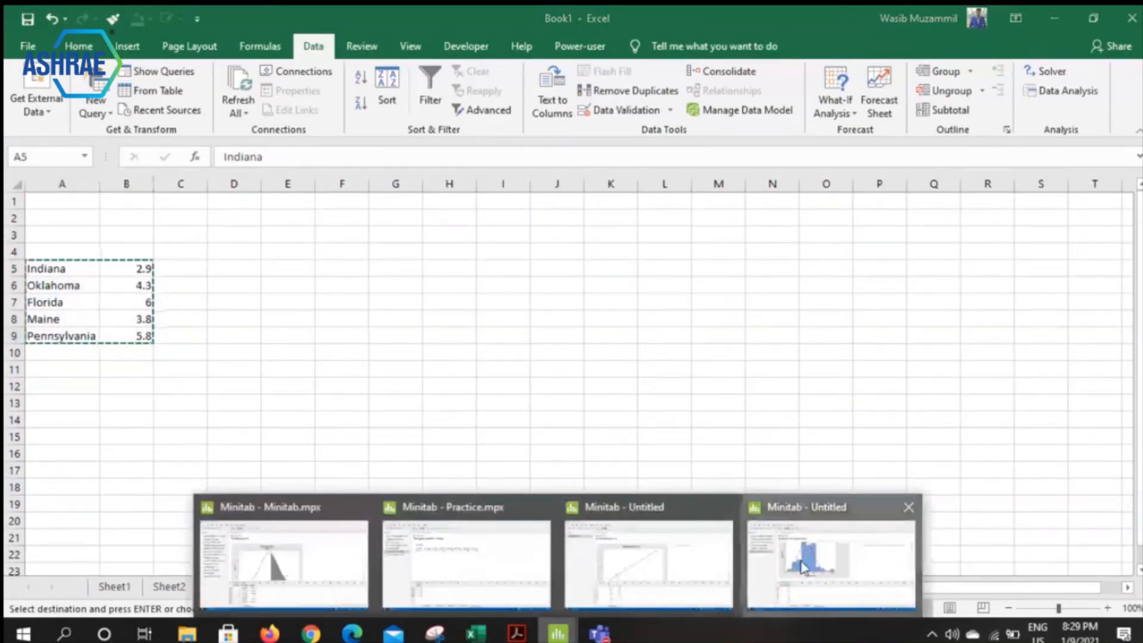
pyautogui.click(773, 582)
pyautogui.click(275, 583)
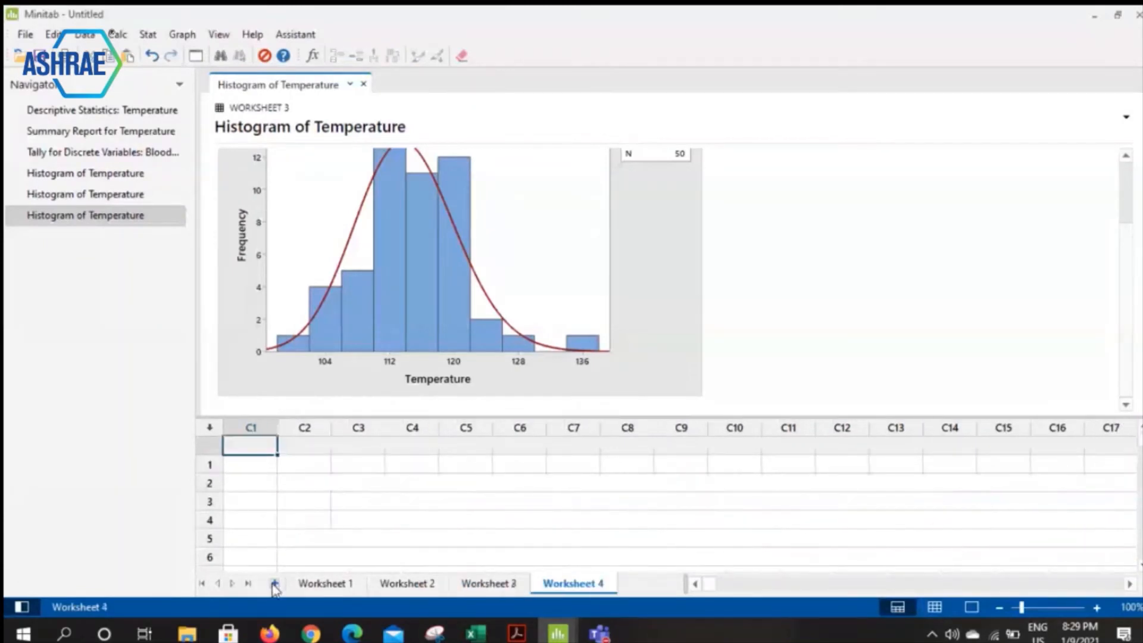
pyautogui.hotkey('ctrl', 'v')
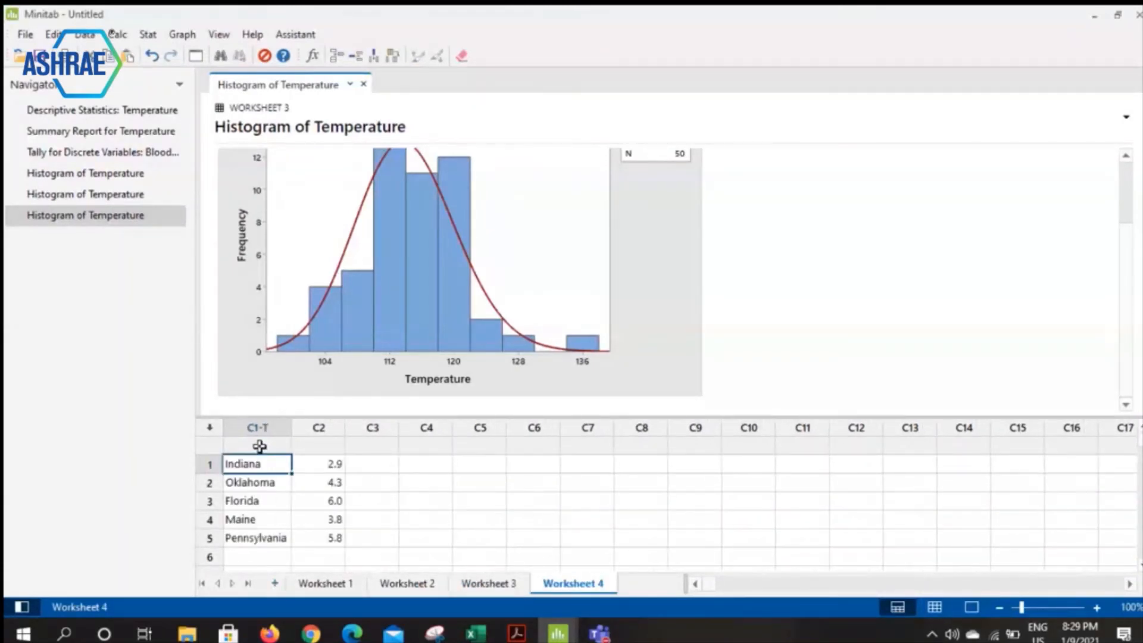
# Name column C1 Country and column C2 Quantity in the new worksheet.
pyautogui.click(259, 446)
pyautogui.write('c')
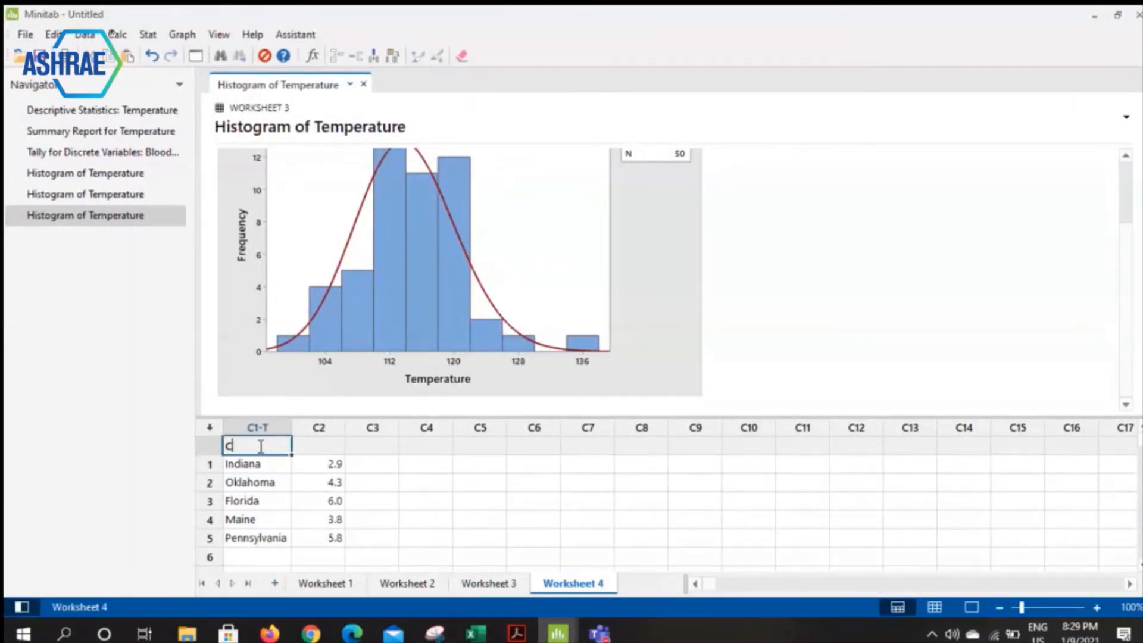
pyautogui.write('ountry')
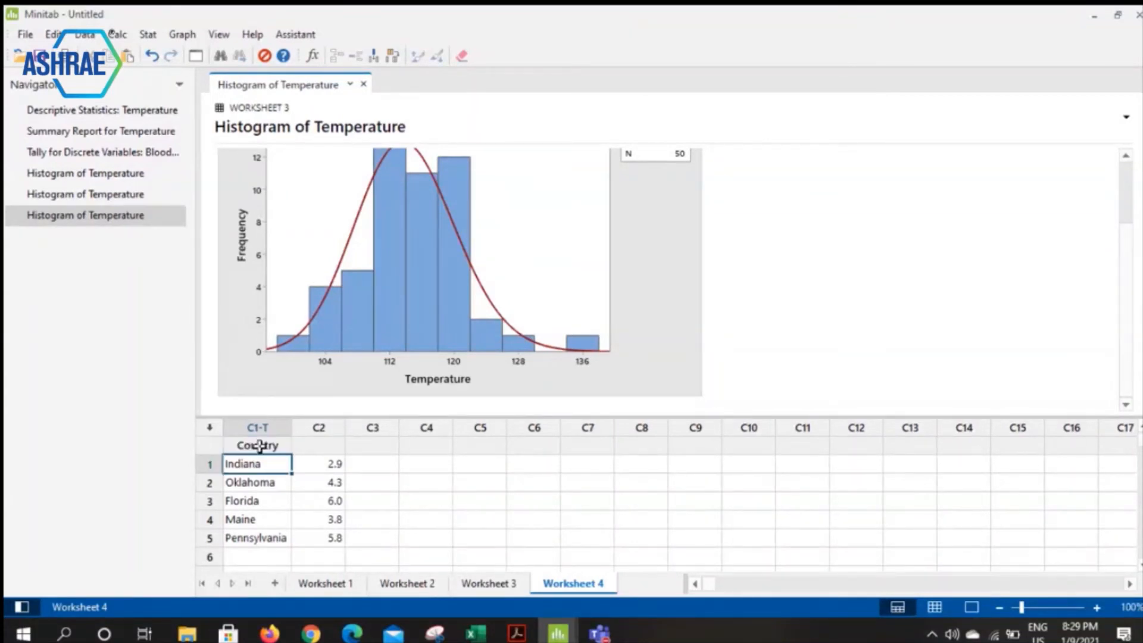
pyautogui.press('Tab')
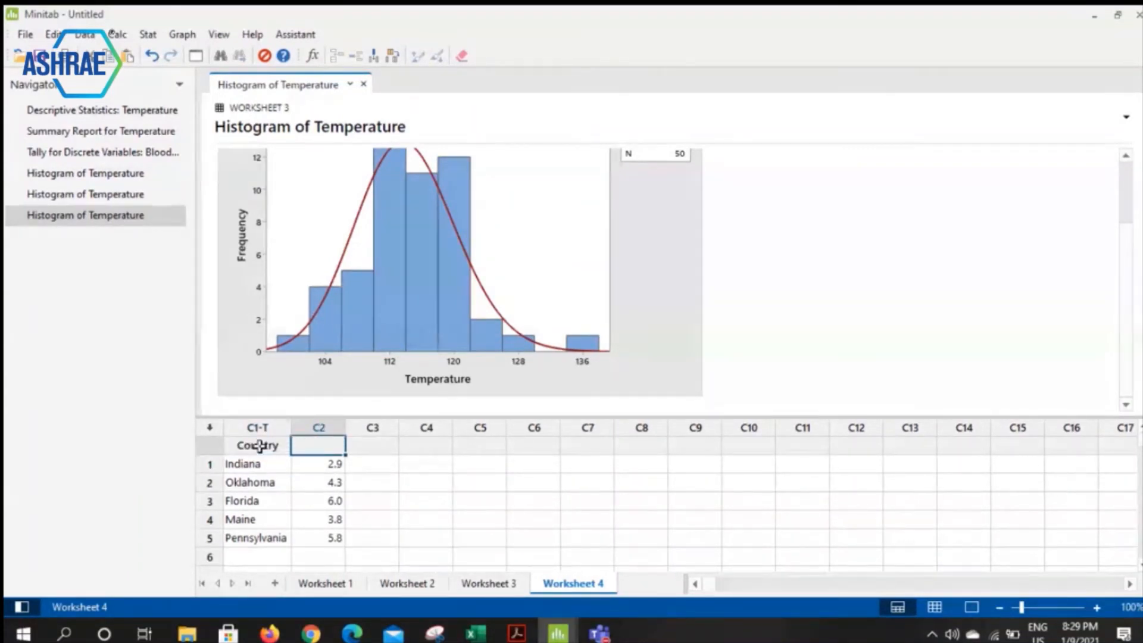
pyautogui.write('Quantity')
pyautogui.press('Return')
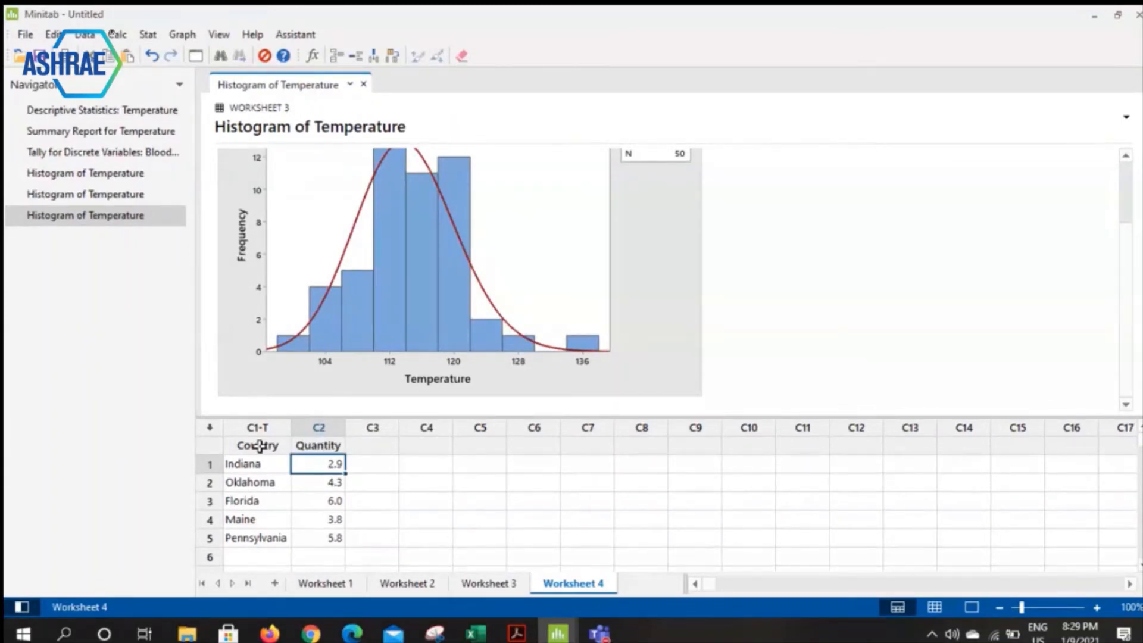
pyautogui.click(437, 508)
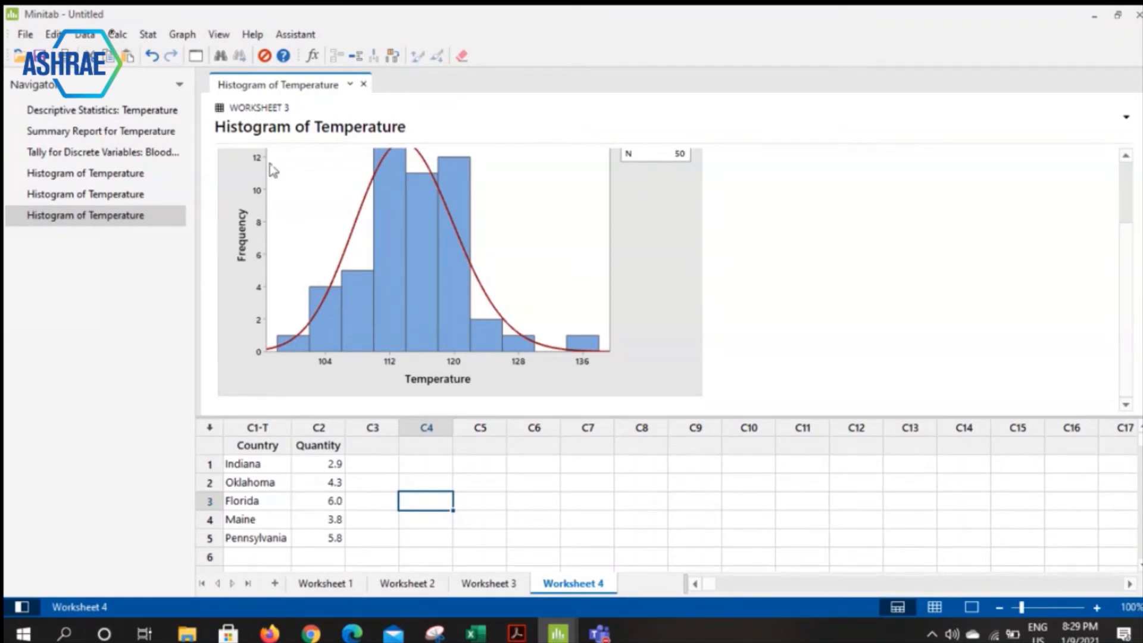
# Generate a Pareto chart with Country as the attribute data and Quantity as the frequencies, and inspect its bars and cumulative percentages.
pyautogui.click(183, 35)
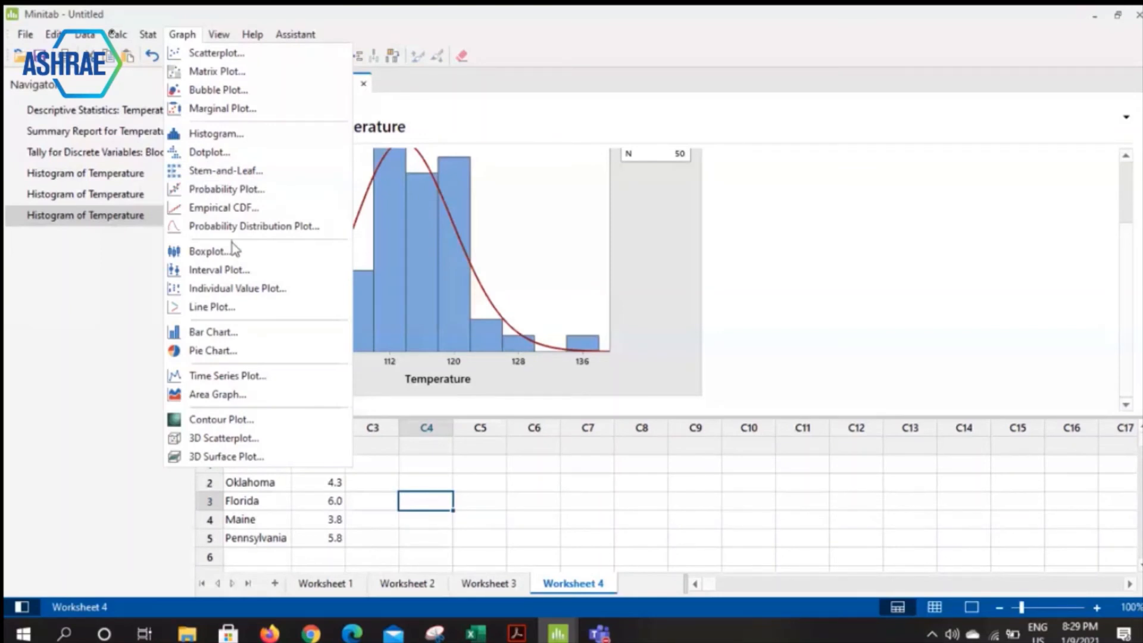
pyautogui.click(146, 36)
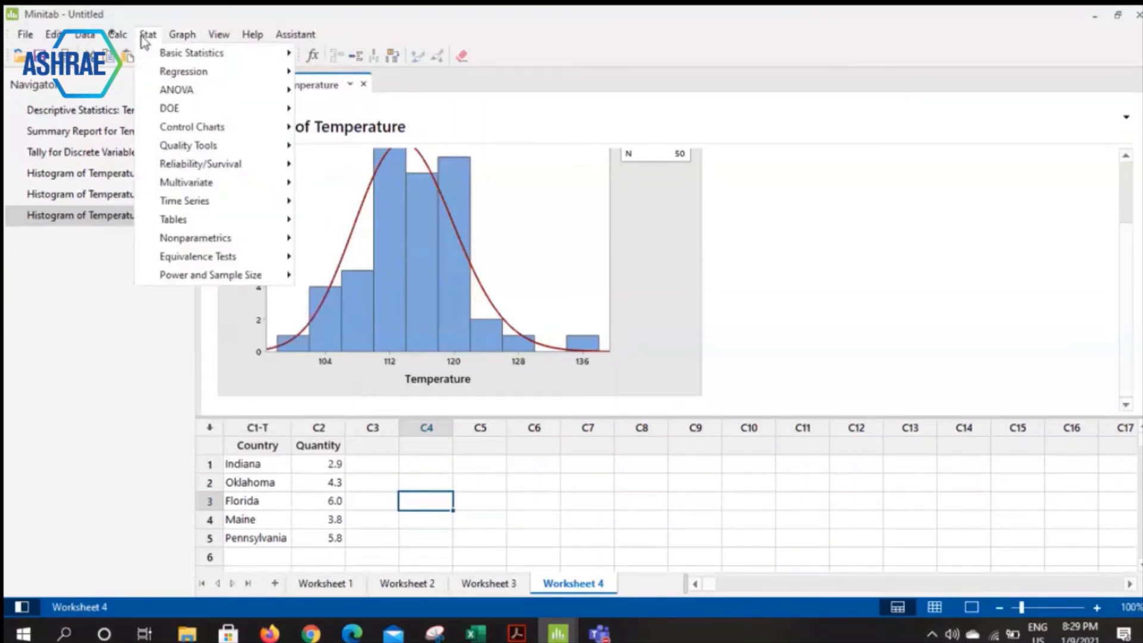
pyautogui.moveTo(205, 152)
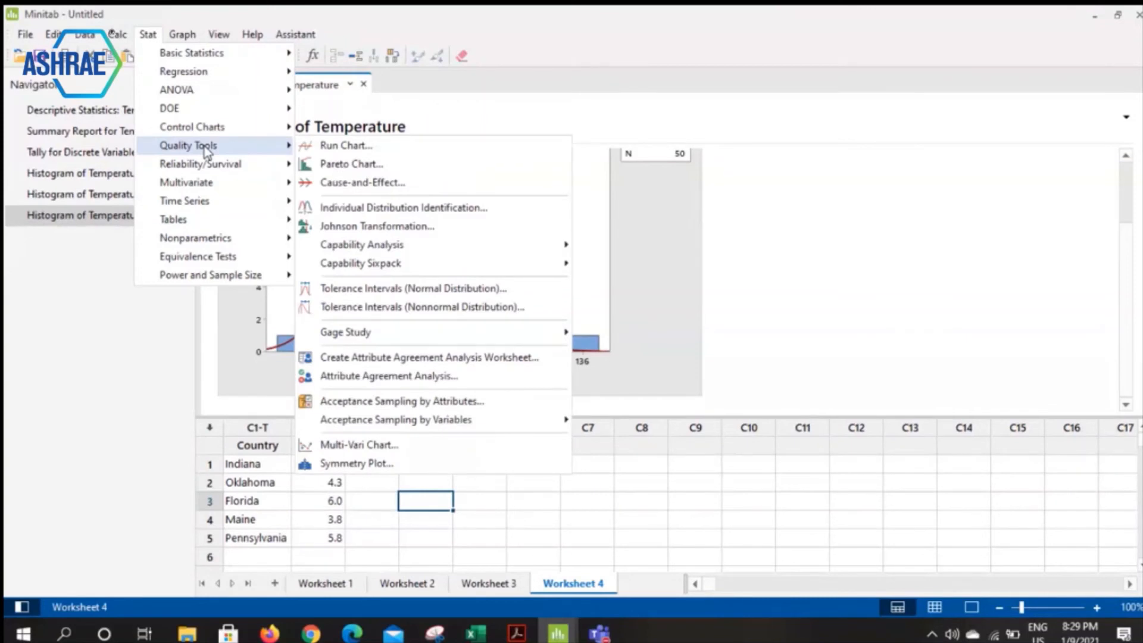
pyautogui.click(351, 164)
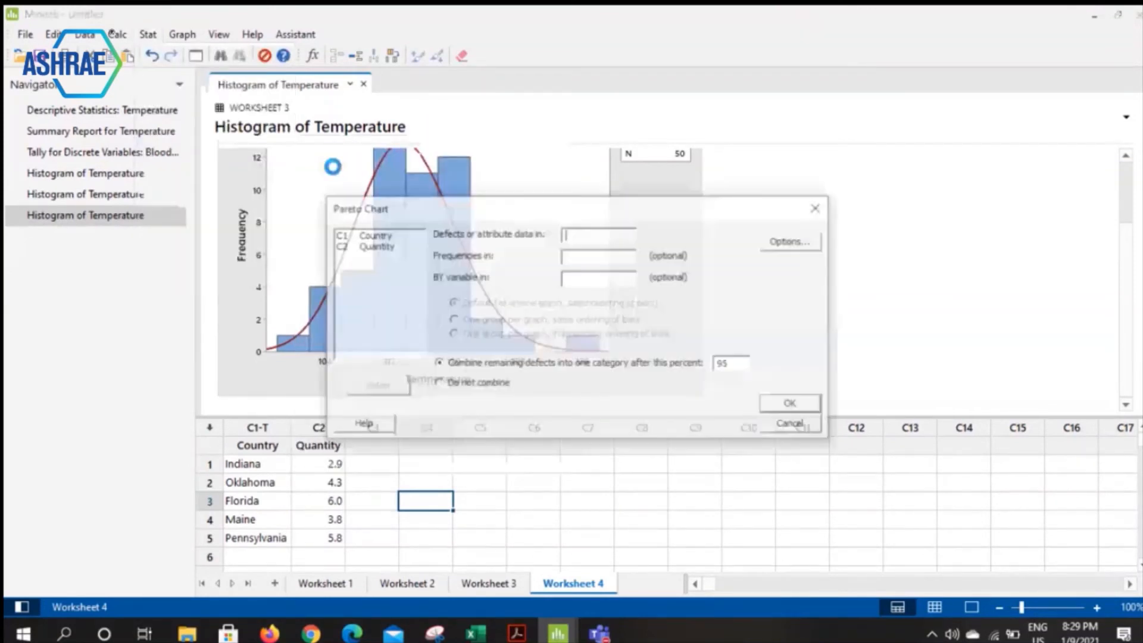
pyautogui.doubleClick(374, 236)
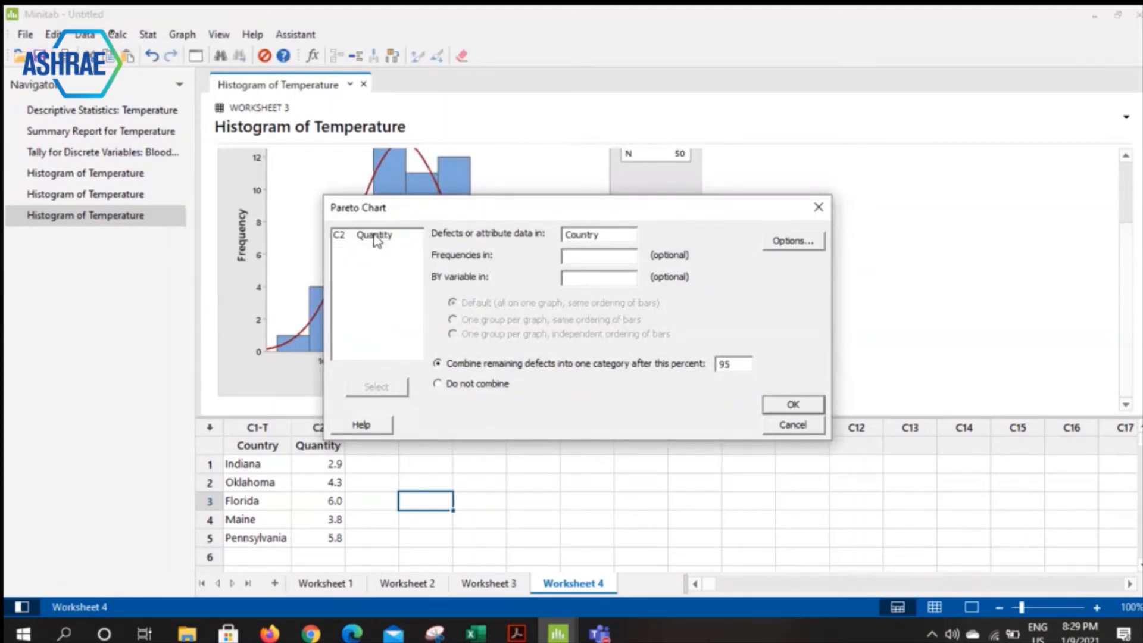
pyautogui.doubleClick(375, 236)
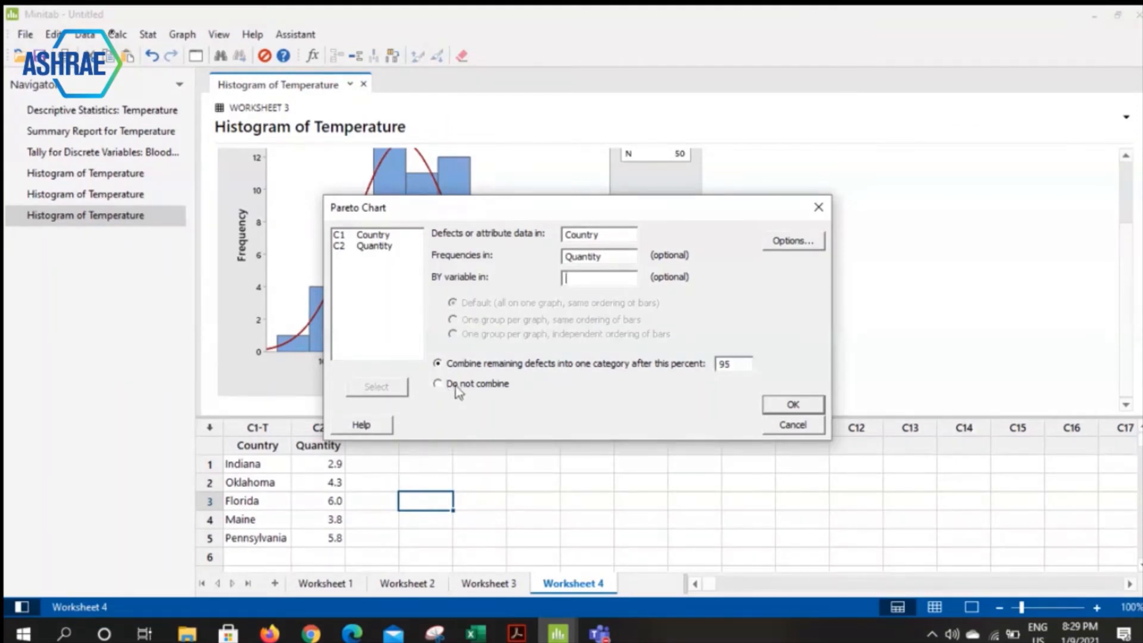
pyautogui.click(792, 404)
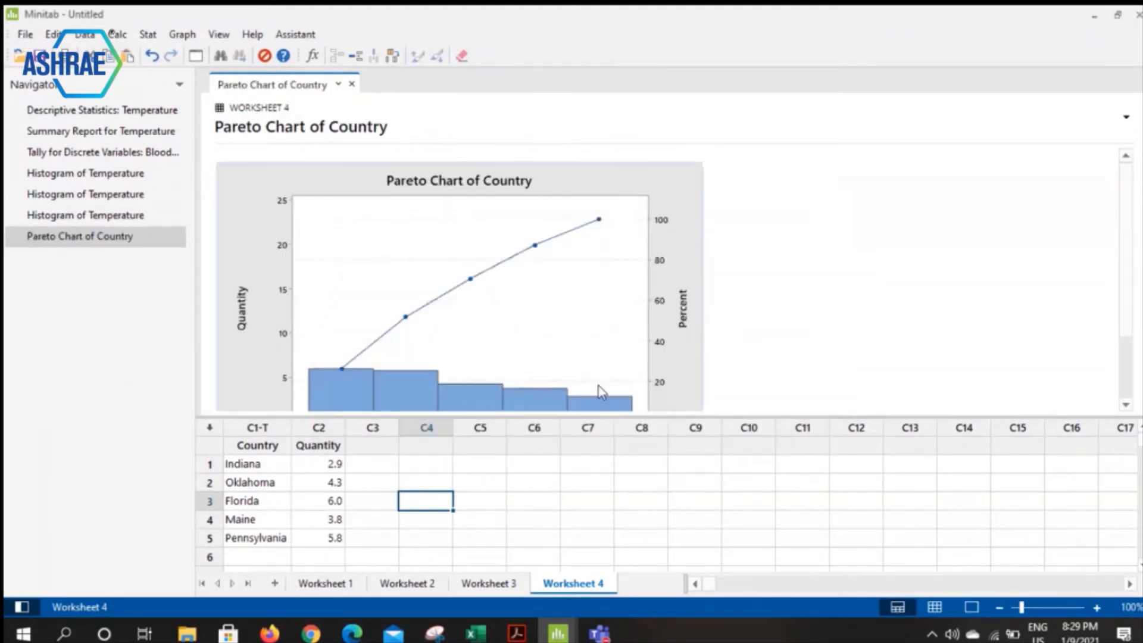
pyautogui.scroll(-3, 364, 329)
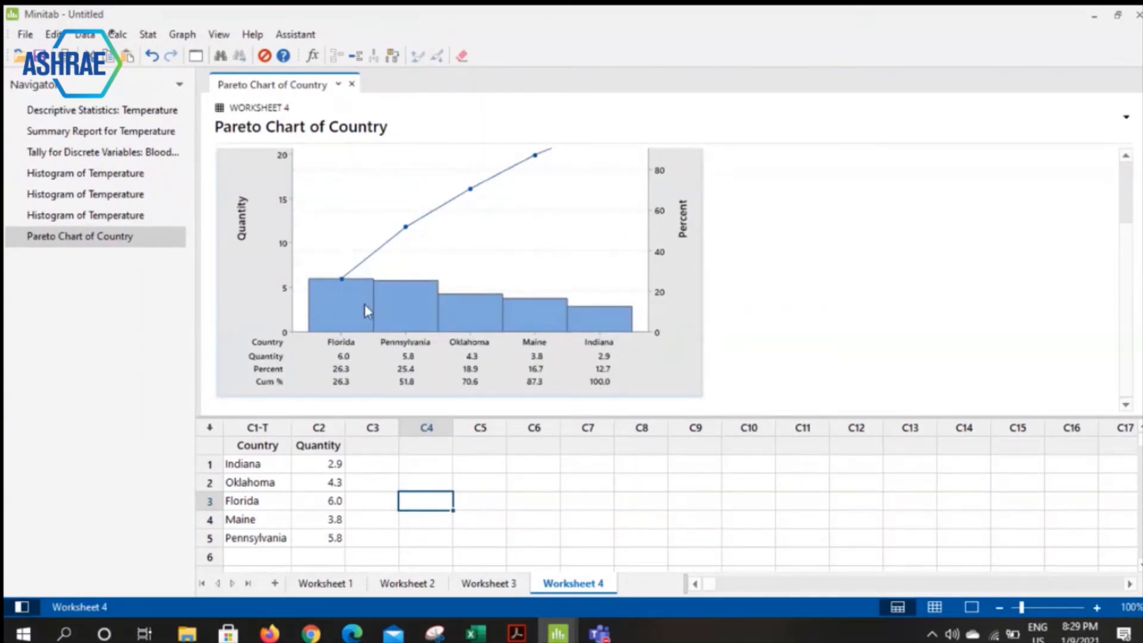
pyautogui.moveTo(404, 311)
pyautogui.moveTo(518, 325)
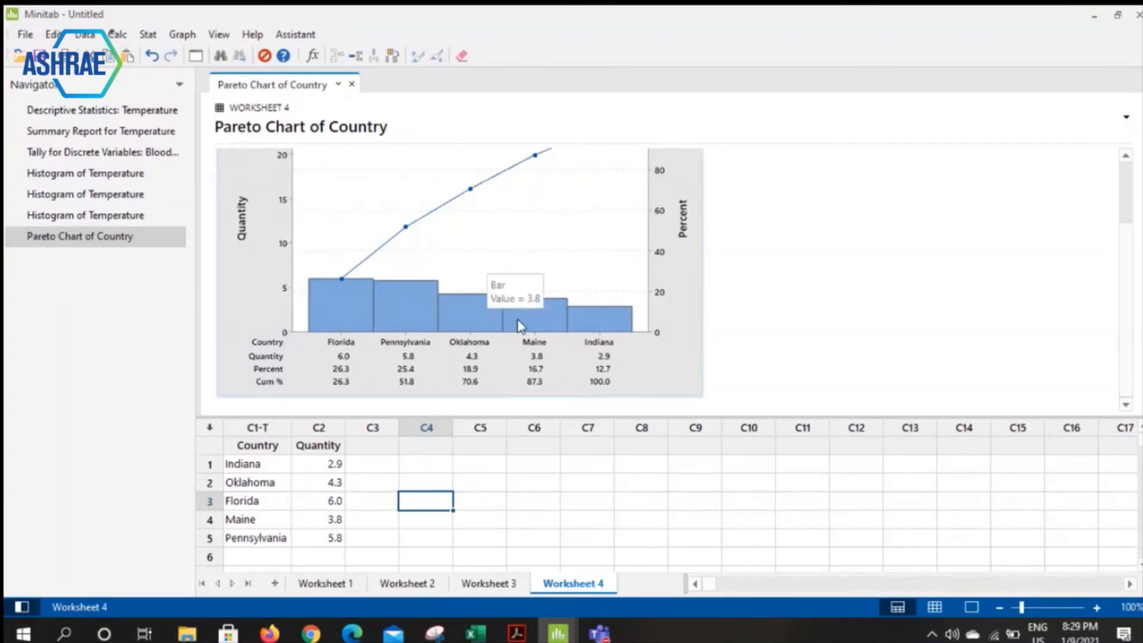
pyautogui.scroll(2, 518, 325)
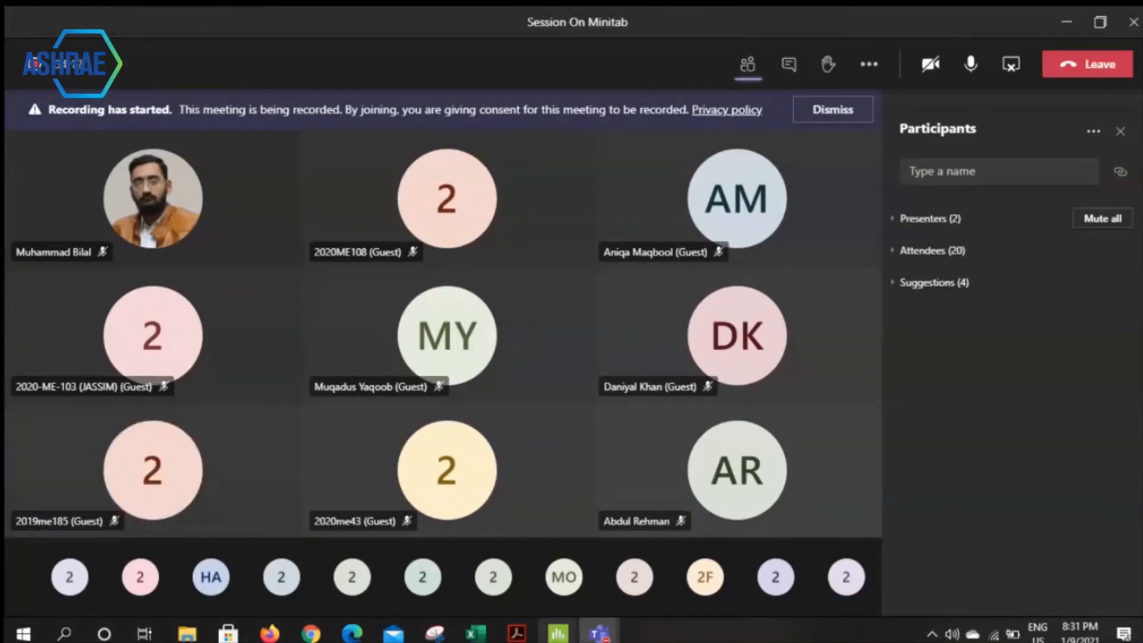
# Switch from the meeting window back to the Minitab project containing the Pareto chart.
pyautogui.moveTo(558, 633)
pyautogui.moveTo(883, 516)
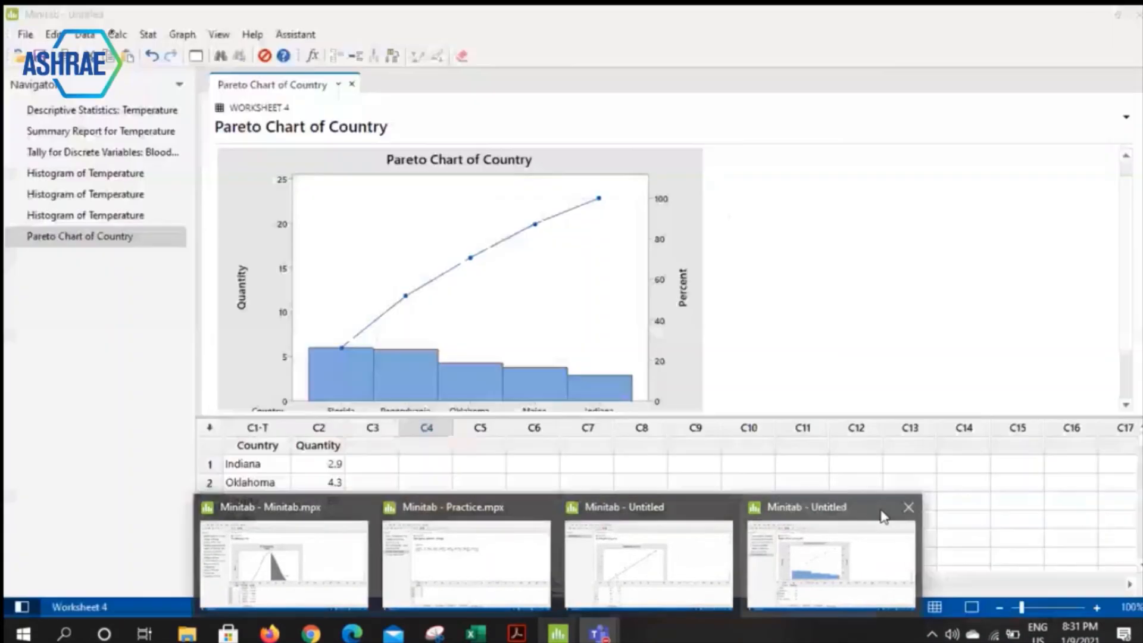
pyautogui.click(843, 523)
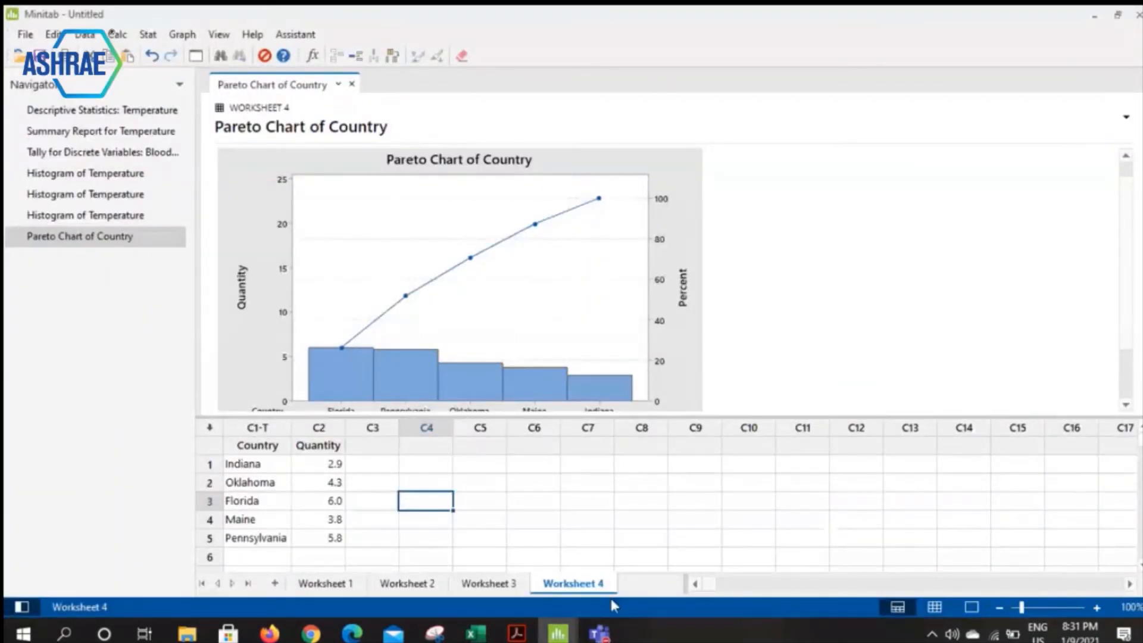
# Switch to the Excel workbook and copy the Car Thefts values, A6:A35, from Sheet4 without the heading.
pyautogui.moveTo(484, 637)
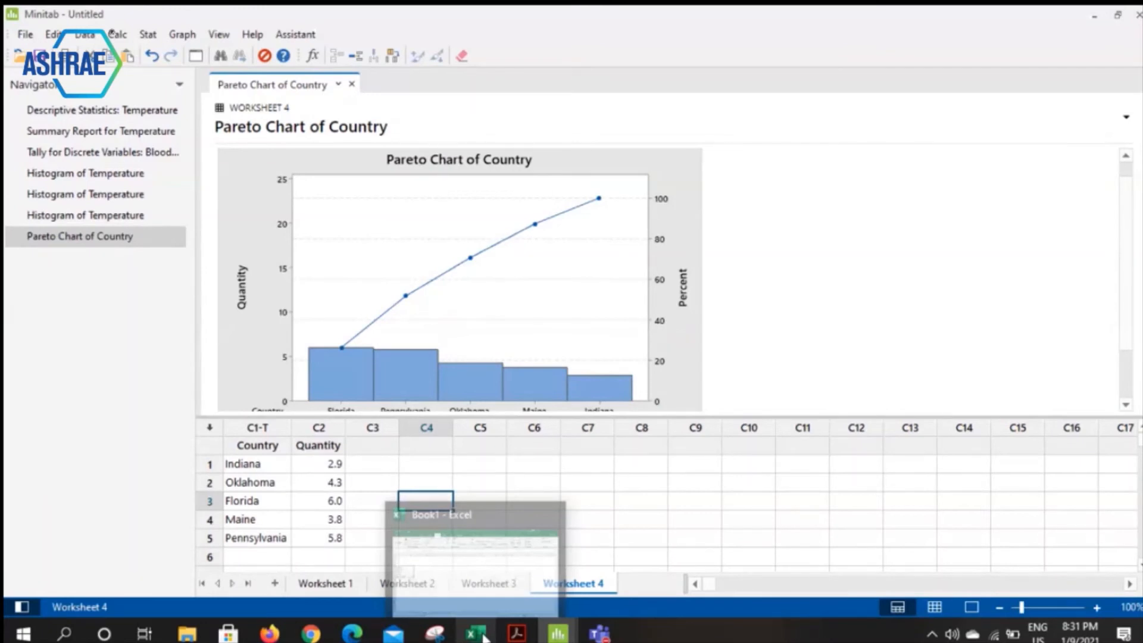
pyautogui.click(484, 637)
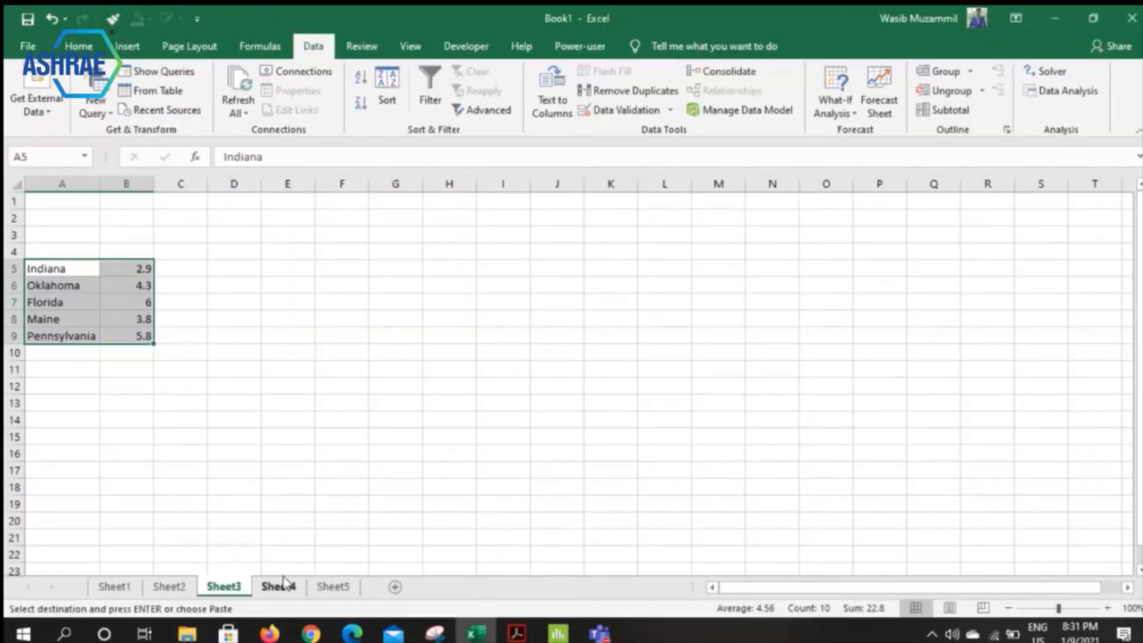
pyautogui.click(277, 586)
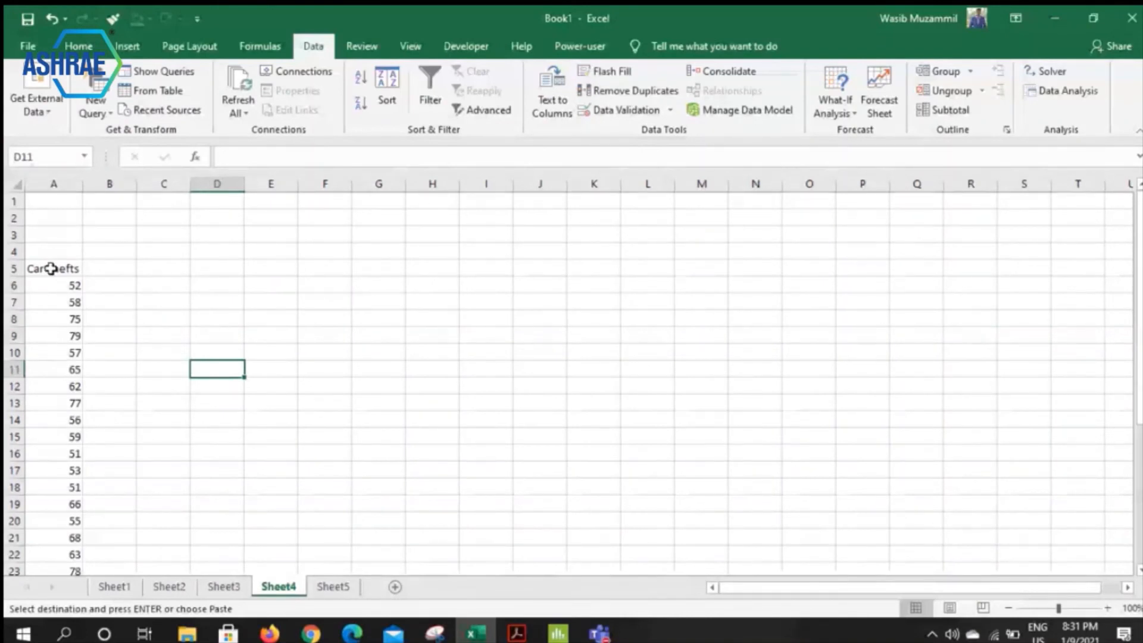
pyautogui.moveTo(51, 269); pyautogui.dragTo(68, 538)
pyautogui.click(57, 289)
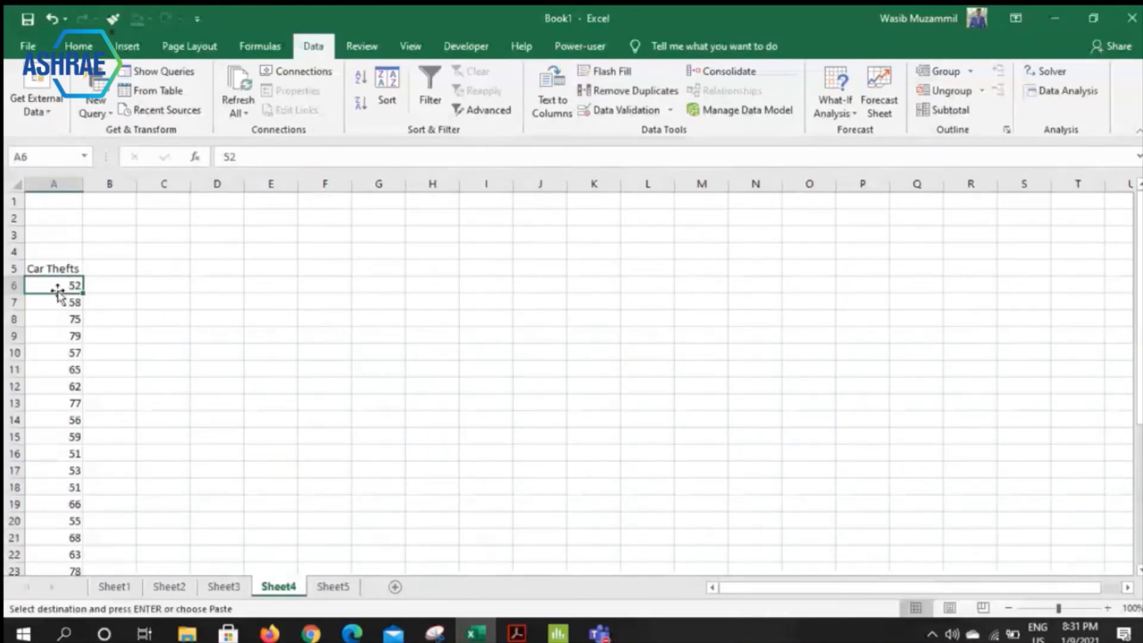
pyautogui.moveTo(58, 288); pyautogui.dragTo(57, 562)
pyautogui.hotkey('ctrl', 'c')
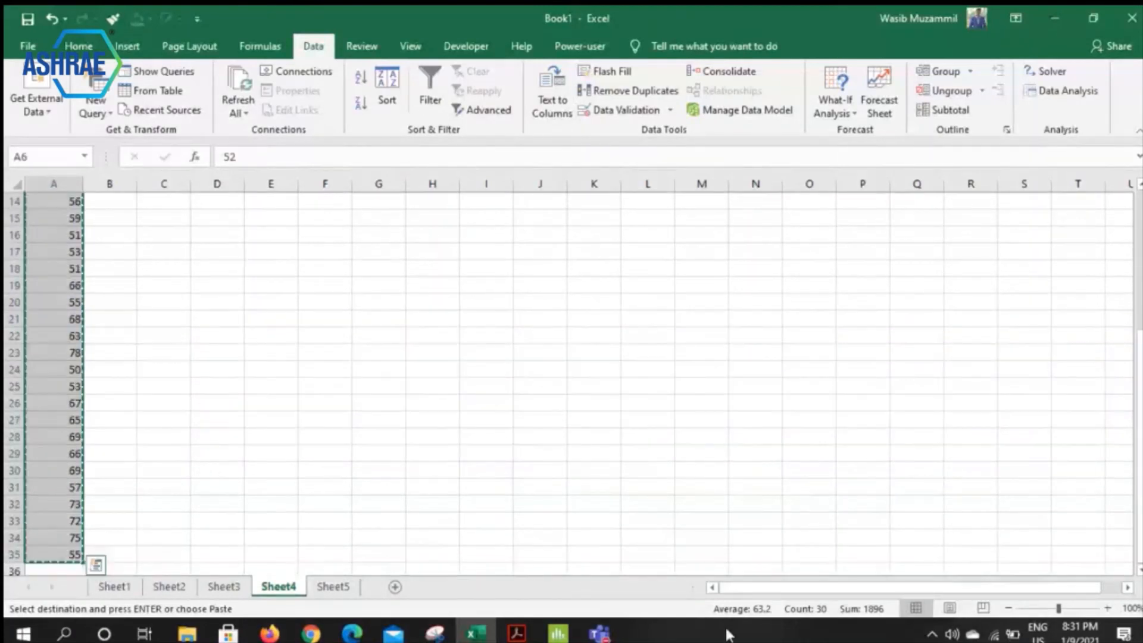
# Return to the Minitab project with the Pareto chart and paste the car theft values into C1 of a new worksheet.
pyautogui.click(559, 634)
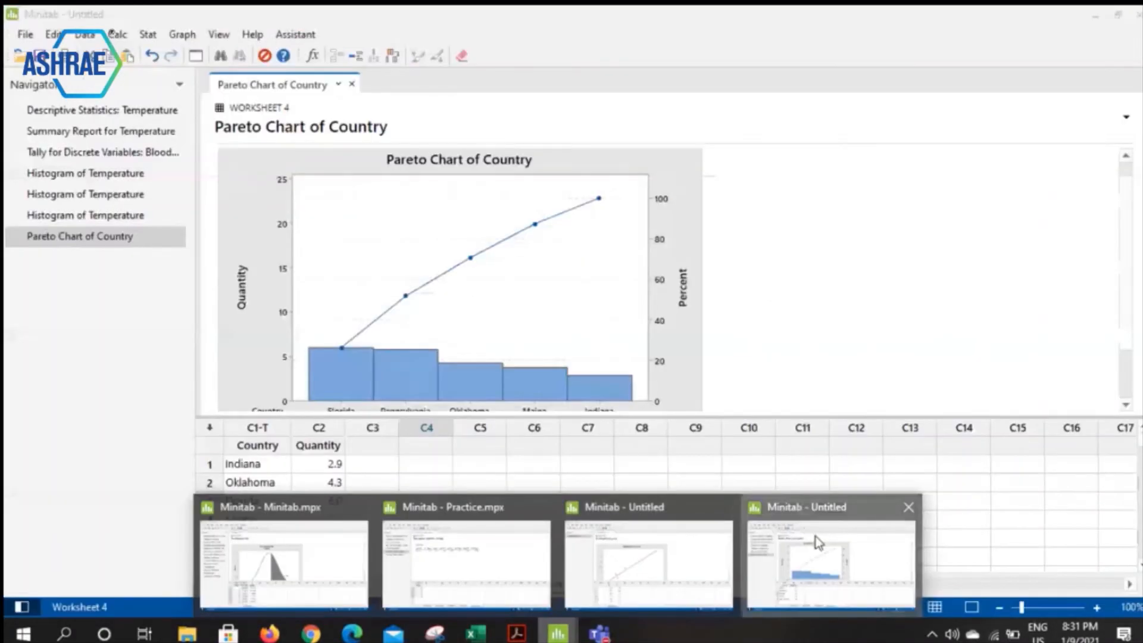
pyautogui.click(816, 537)
pyautogui.click(275, 583)
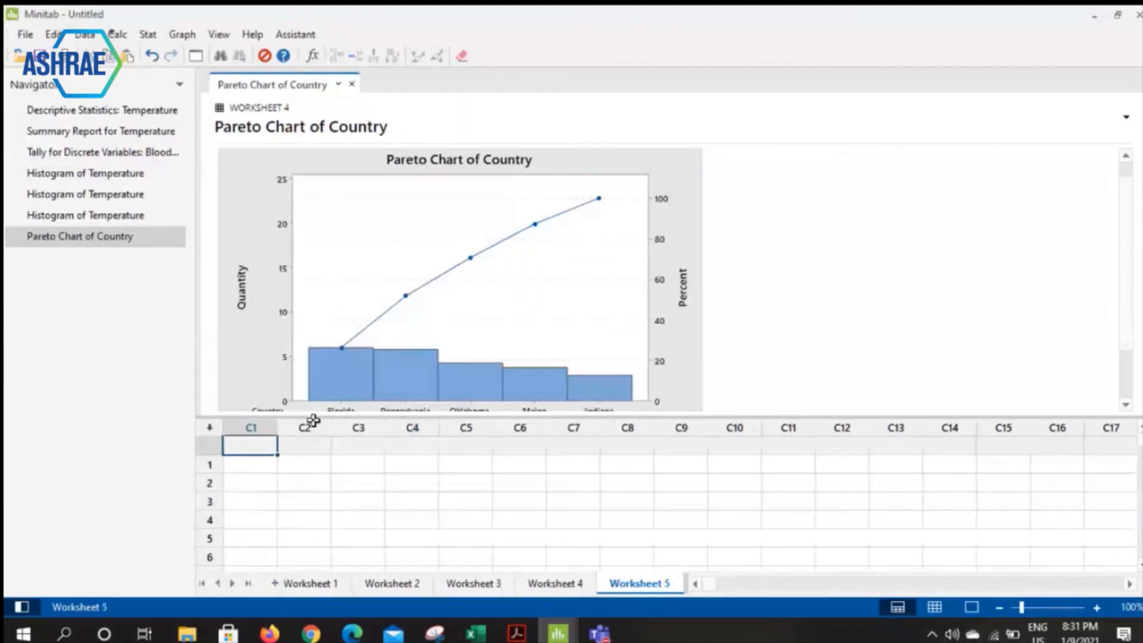
pyautogui.click(245, 464)
pyautogui.hotkey('ctrl', 'v')
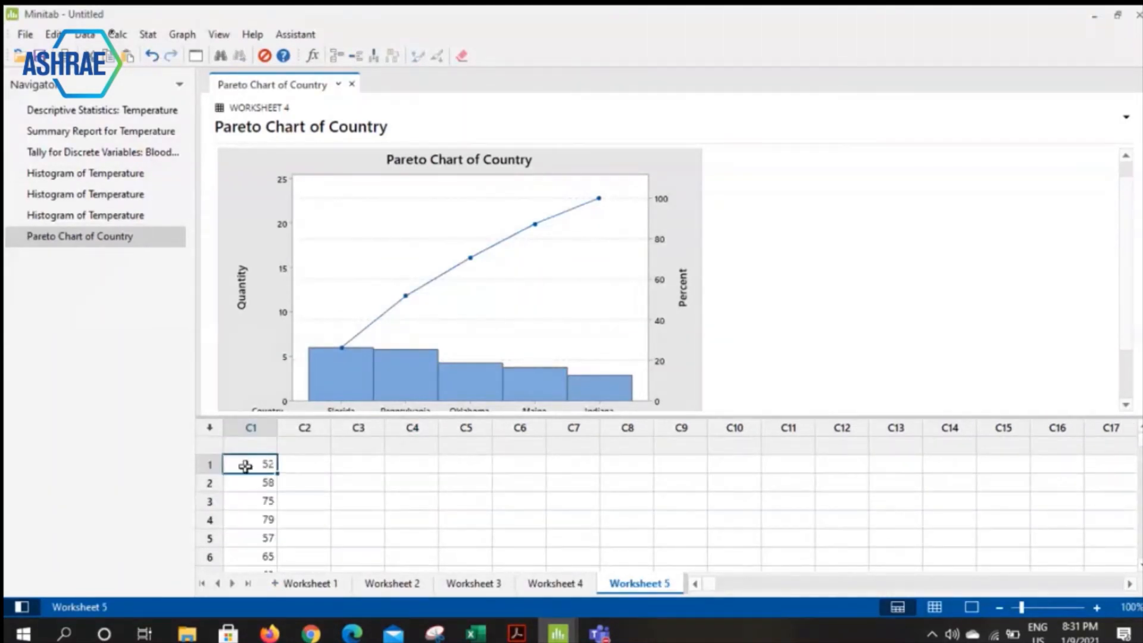
# Name worksheet column C1 CarThefts.
pyautogui.click(255, 446)
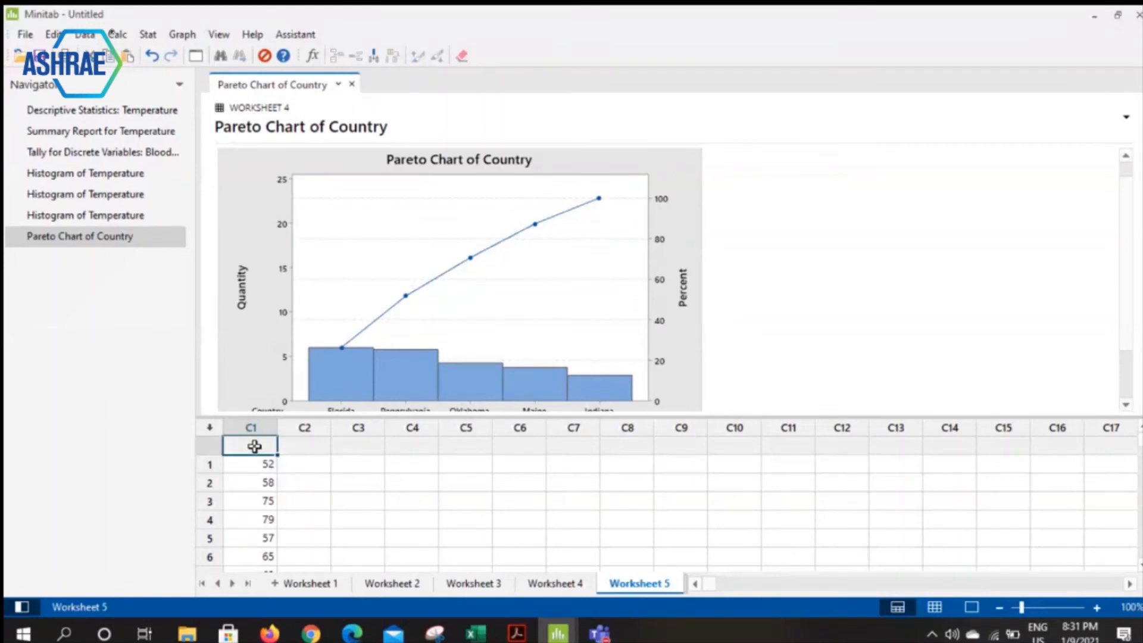
pyautogui.write('CarT')
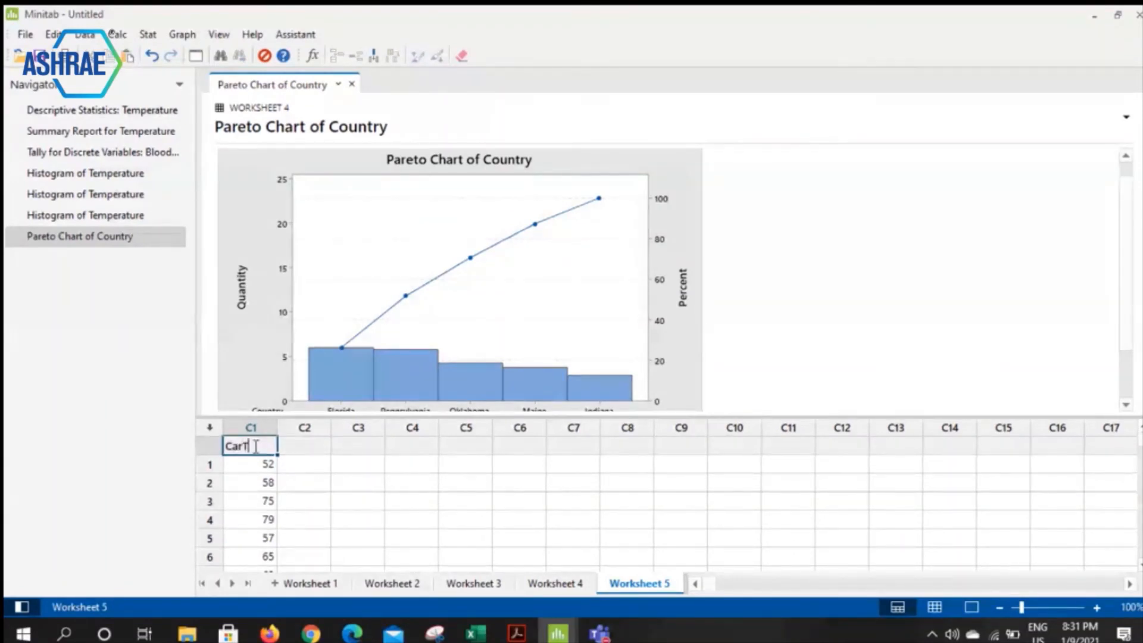
pyautogui.write('hefts')
pyautogui.press('Return')
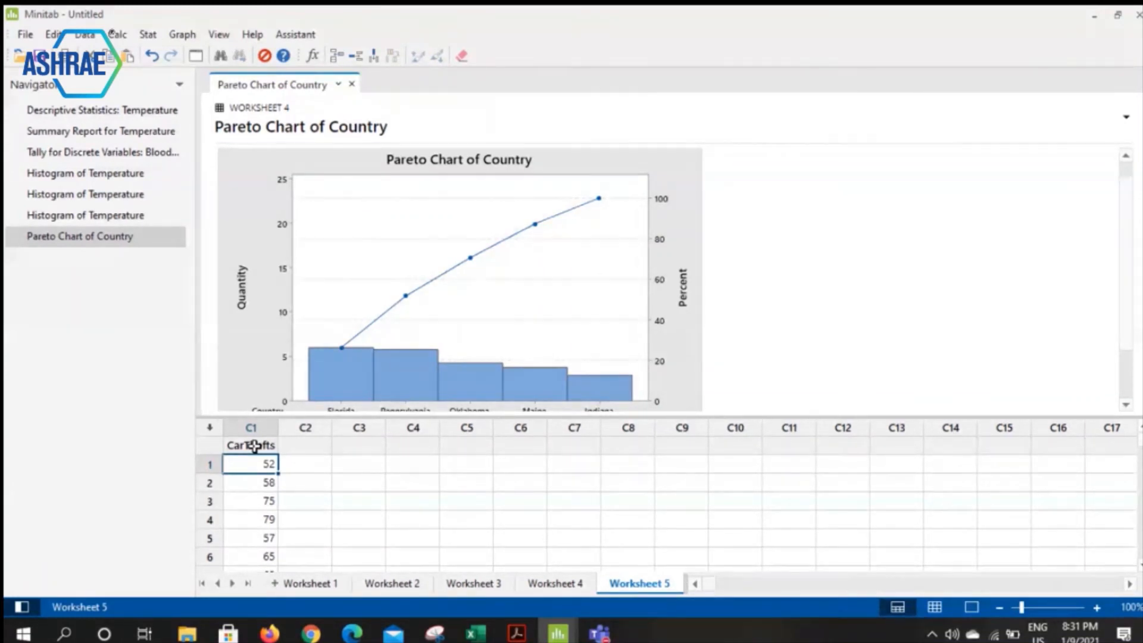
# Create a simple one-Y dotplot of CarThefts and inspect the spread of its points.
pyautogui.click(182, 35)
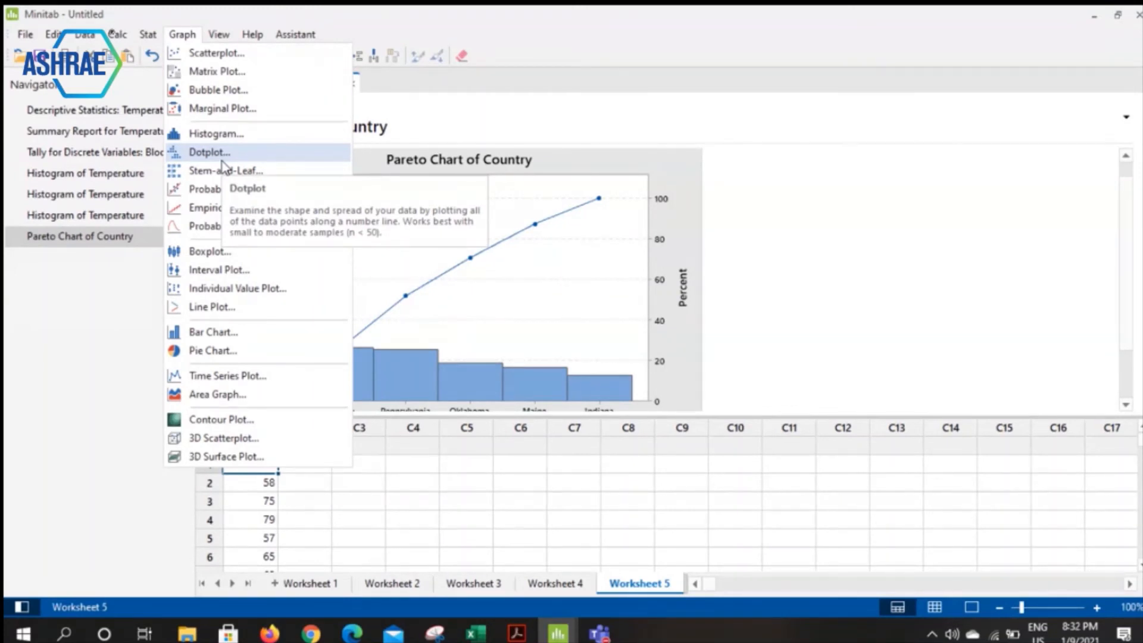
pyautogui.click(222, 160)
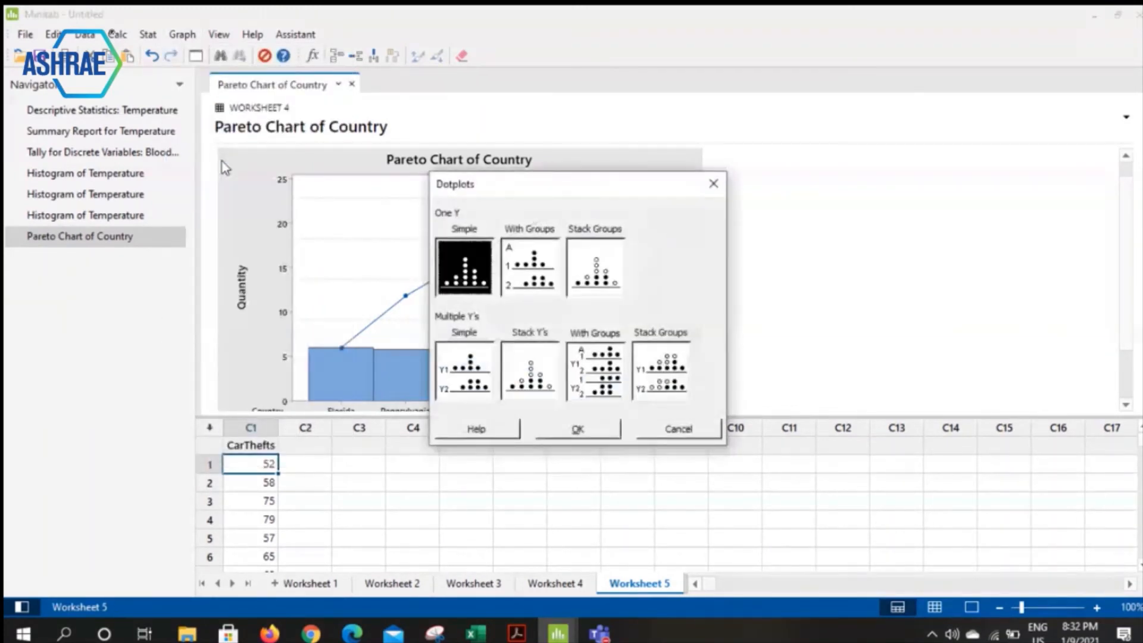
pyautogui.click(550, 428)
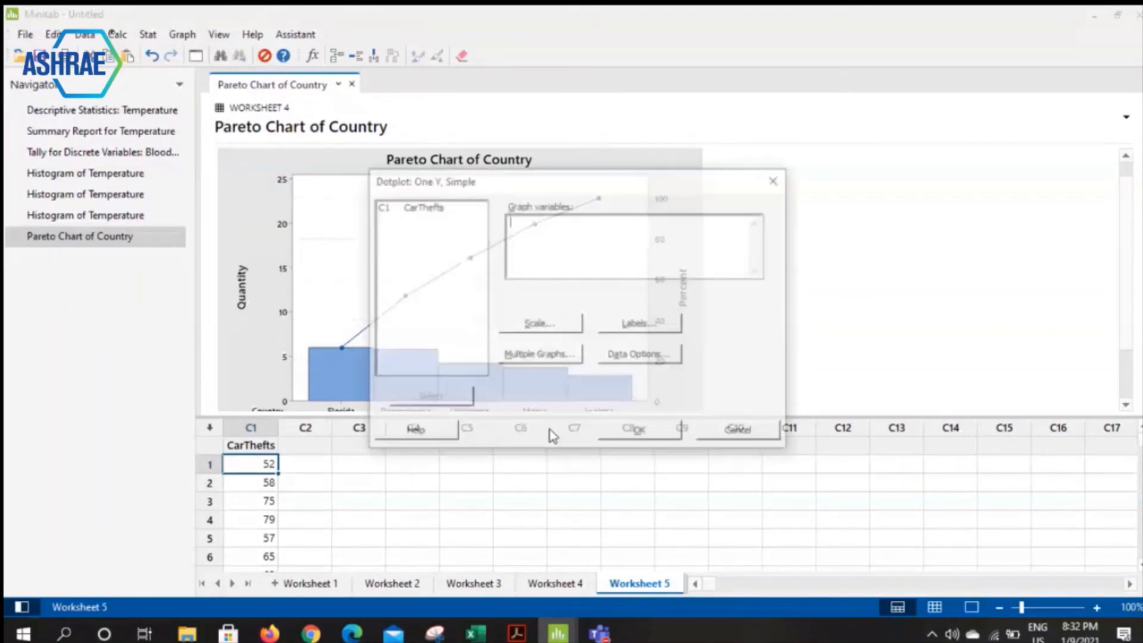
pyautogui.doubleClick(421, 206)
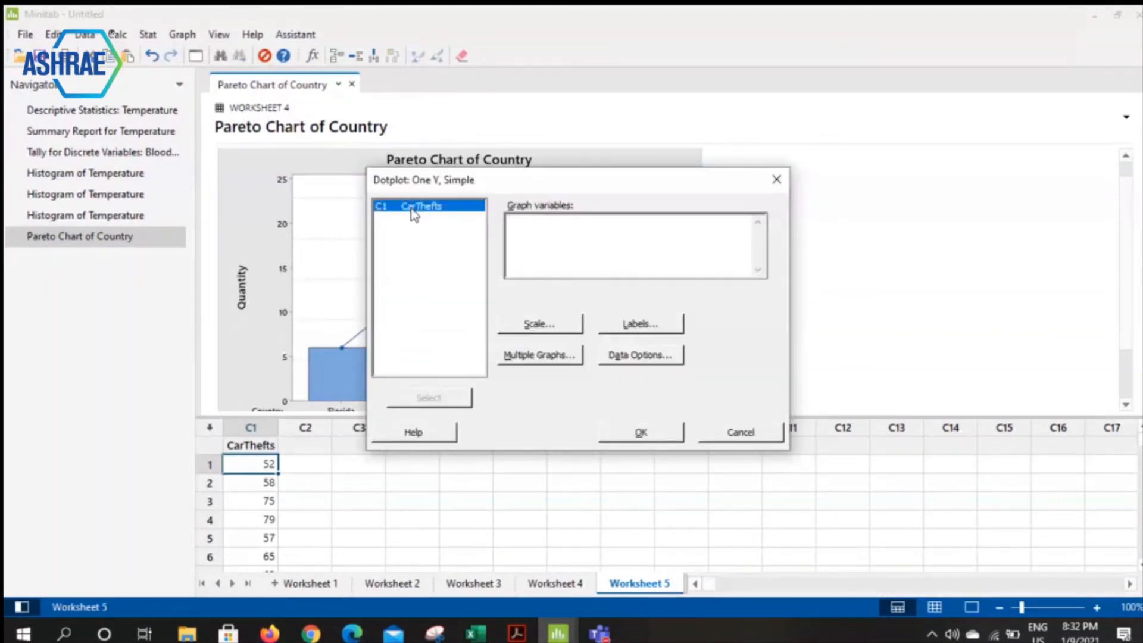
pyautogui.click(644, 431)
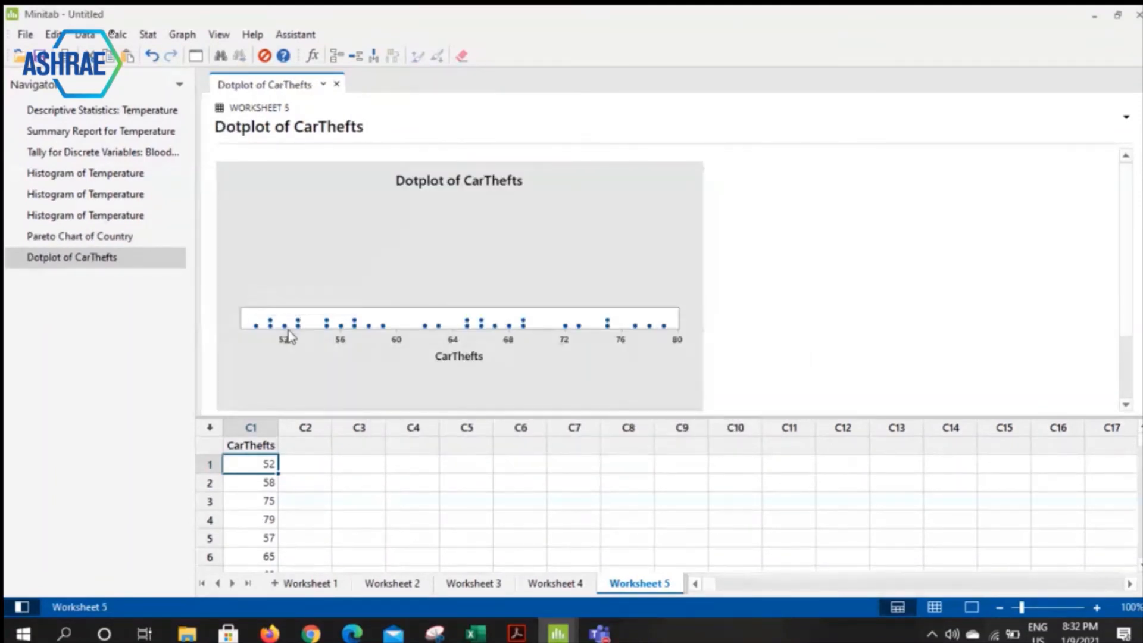
pyautogui.moveTo(327, 322)
pyautogui.moveTo(608, 327)
# Switch to the Excel workbook and copy the two data columns, A7:B260, from Sheet5.
pyautogui.click(478, 636)
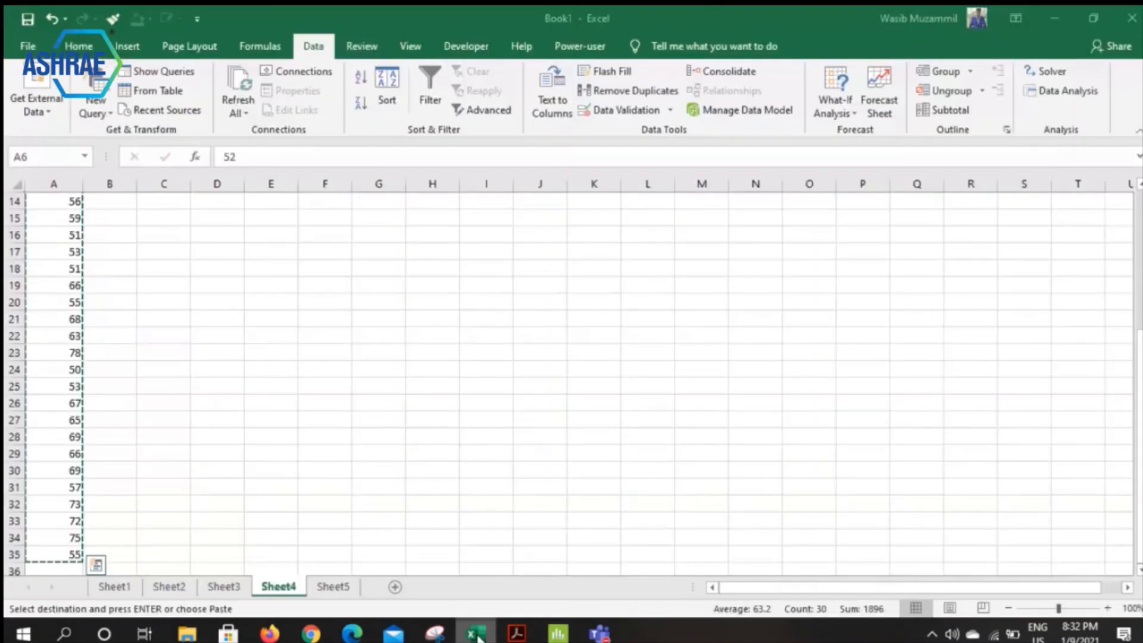
pyautogui.click(333, 586)
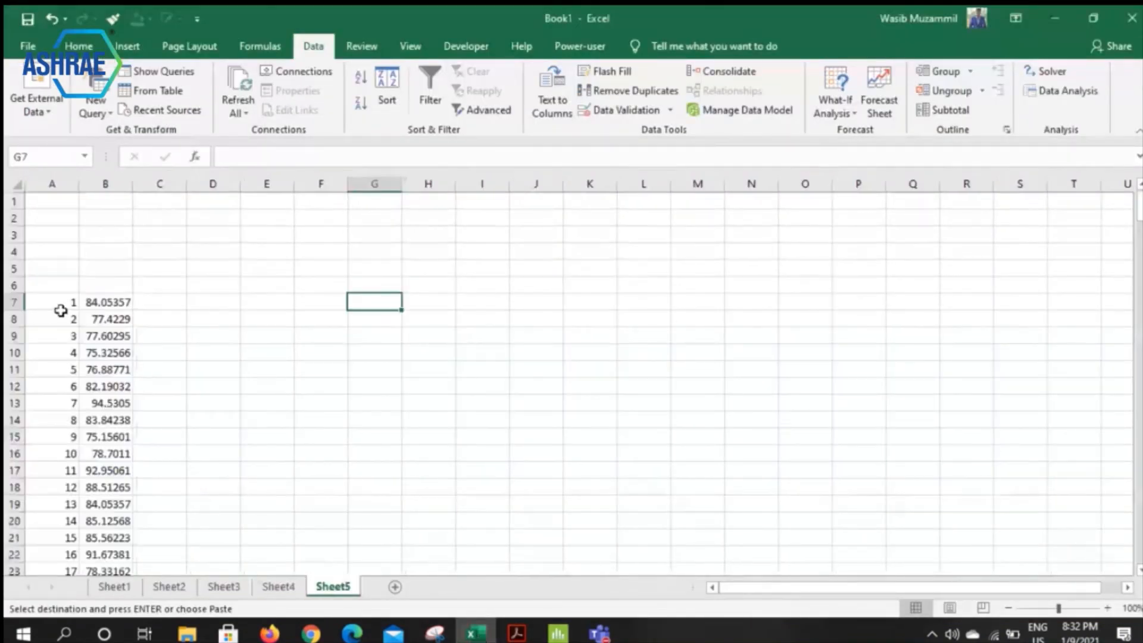
pyautogui.moveTo(56, 302); pyautogui.dragTo(107, 565)
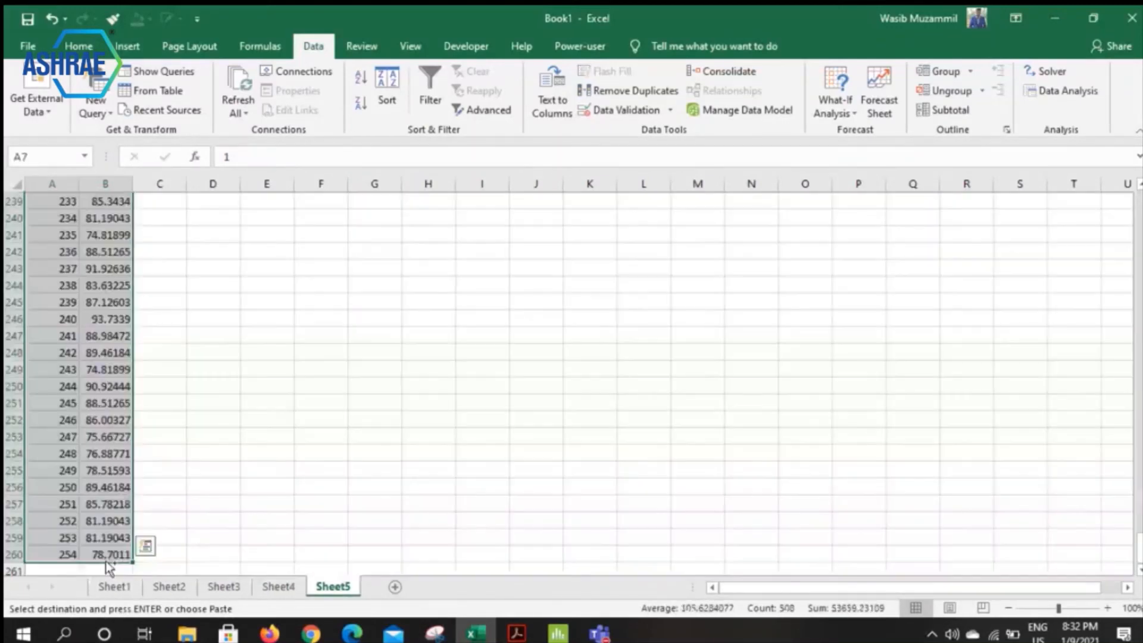
pyautogui.hotkey('ctrl', 'c')
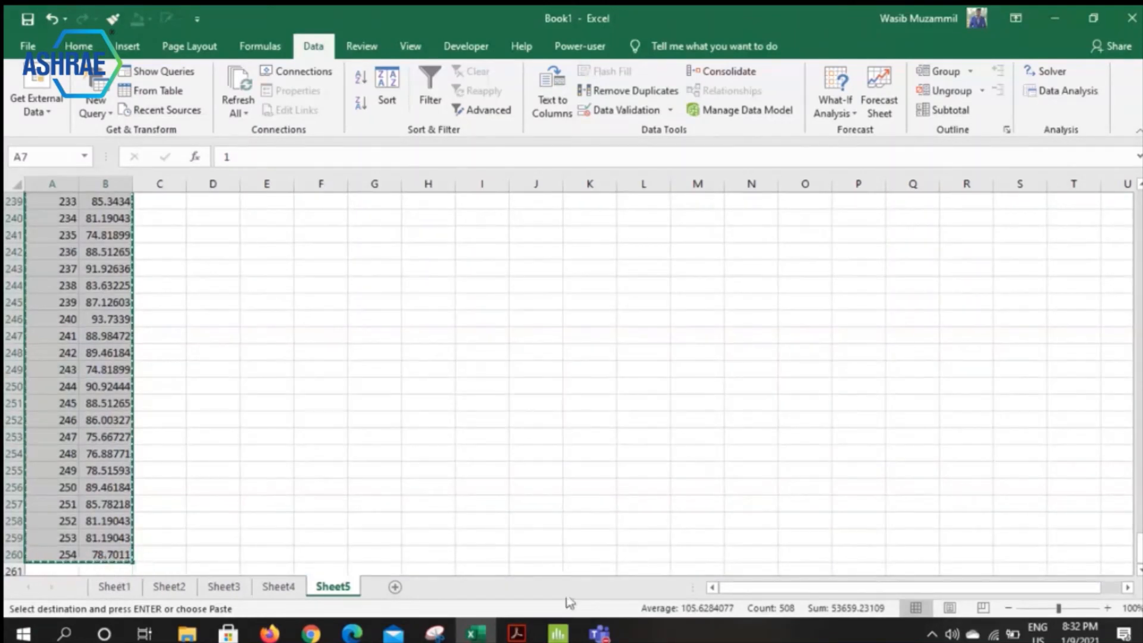
# Return to the Minitab project with the CarThefts dotplot and paste the copied data at C1 row 1, replacing the active cell.
pyautogui.moveTo(560, 633)
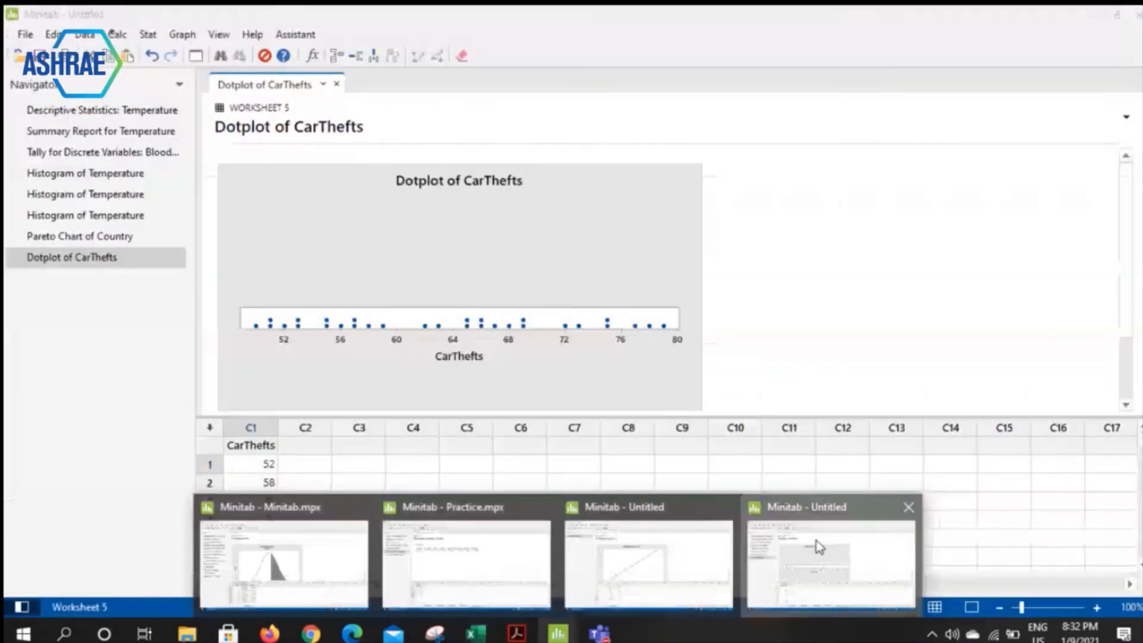
pyautogui.click(816, 541)
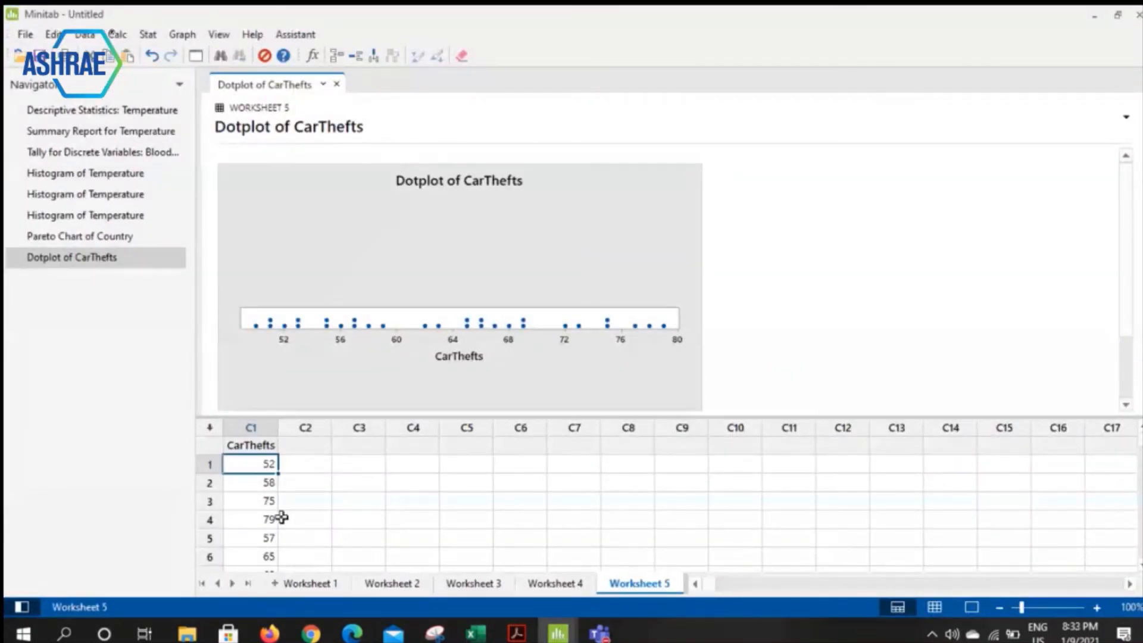
pyautogui.hotkey('ctrl', 'v')
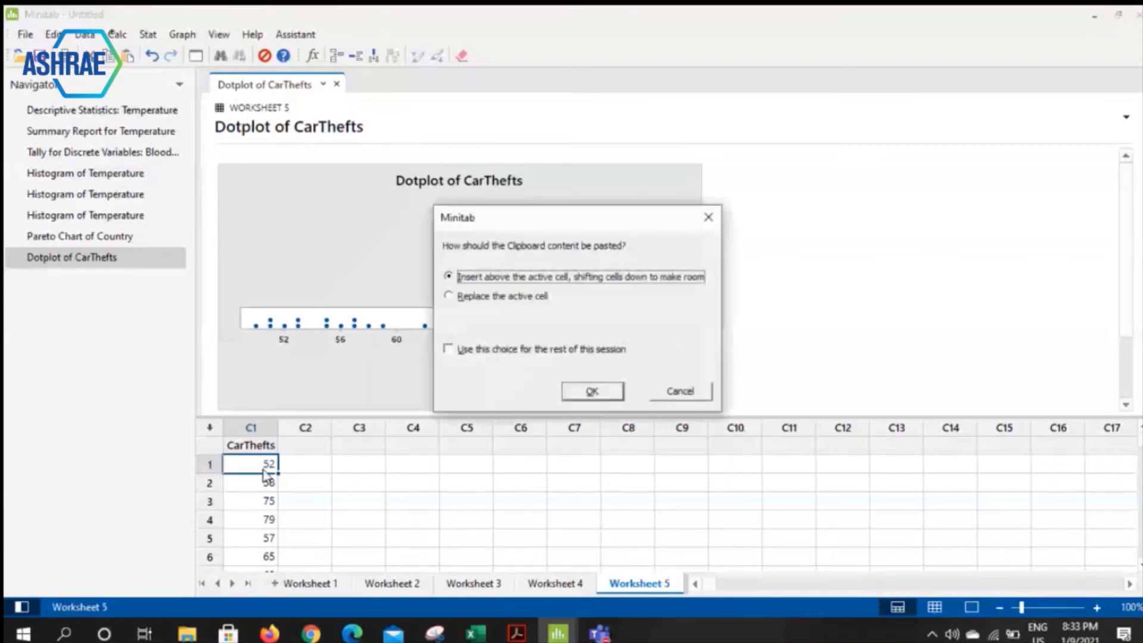
pyautogui.click(462, 298)
pyautogui.click(593, 392)
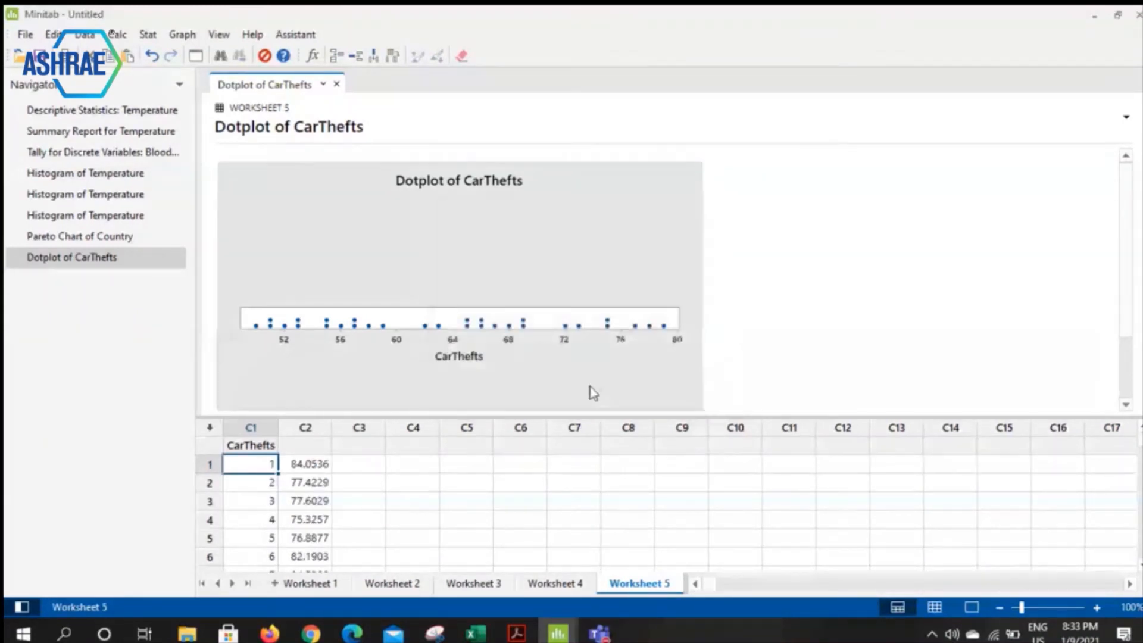
# Rename column C1 as Time and name column C2 Efficiency.
pyautogui.click(264, 444)
pyautogui.write('Time')
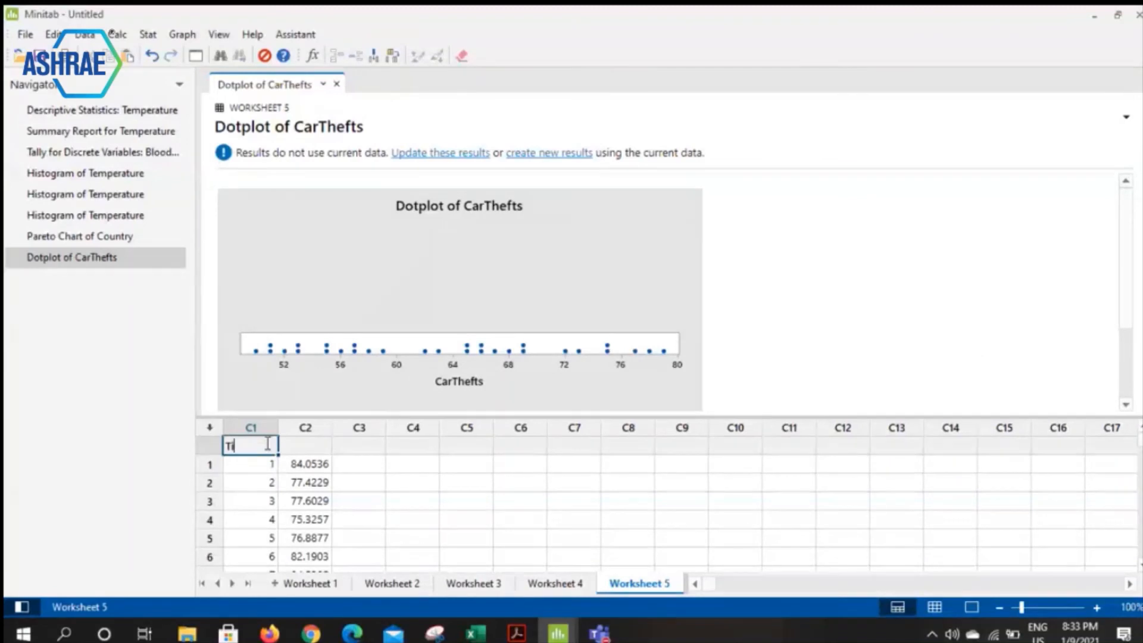
pyautogui.press('Return')
pyautogui.press('Tab')
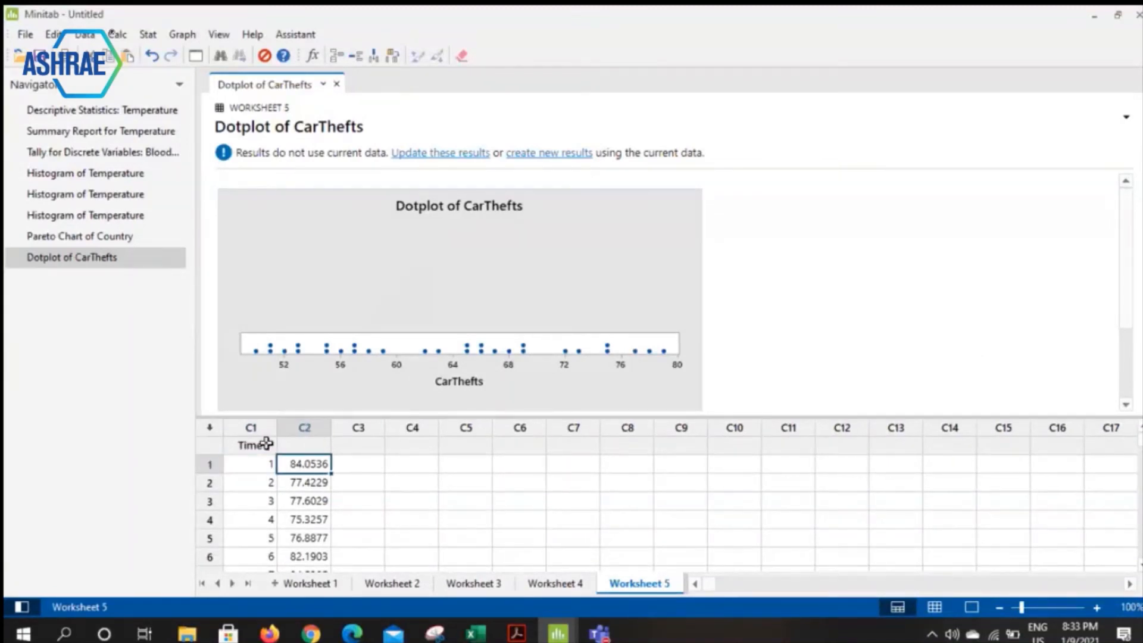
pyautogui.press('Up')
pyautogui.write('Efficiency')
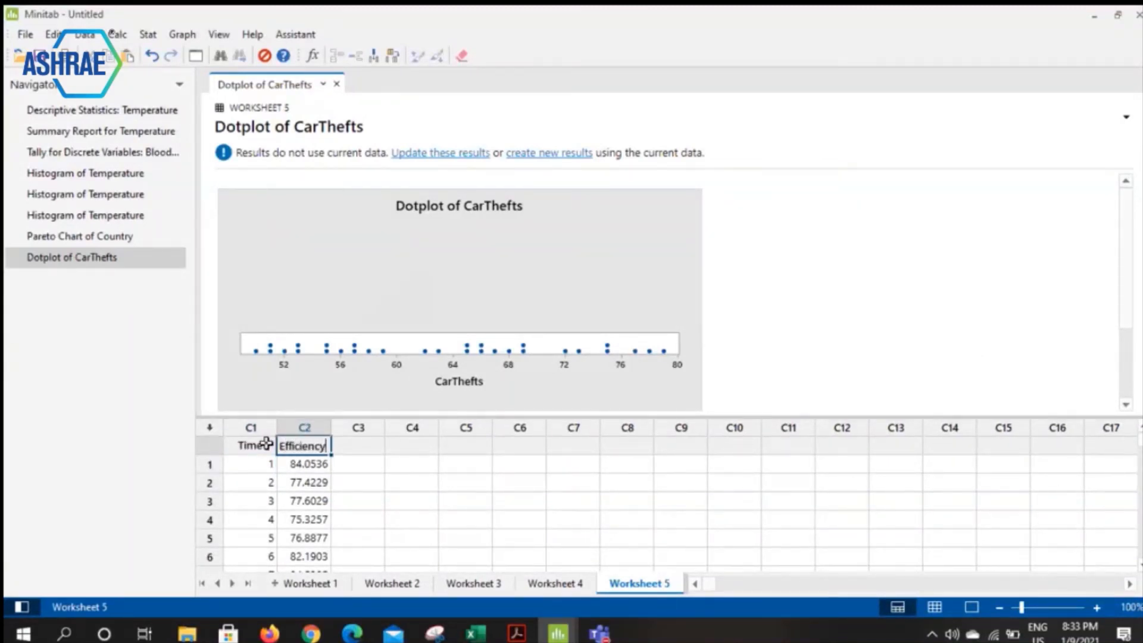
pyautogui.press('Return')
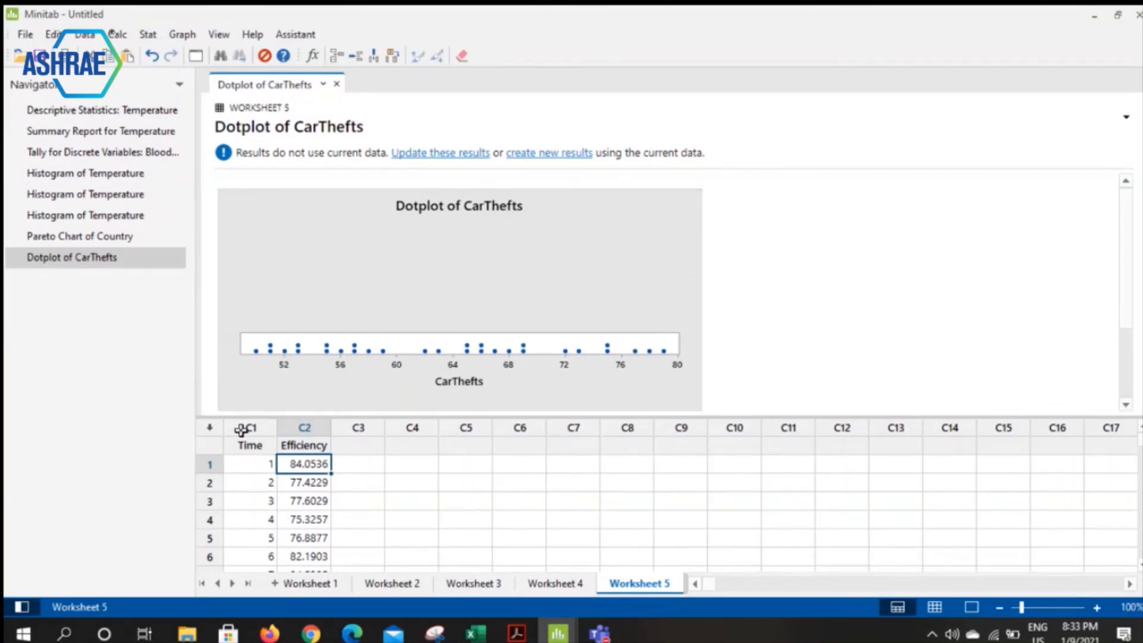
# Generate a single probability plot of Efficiency and inspect its points against the confidence limits.
pyautogui.click(409, 466)
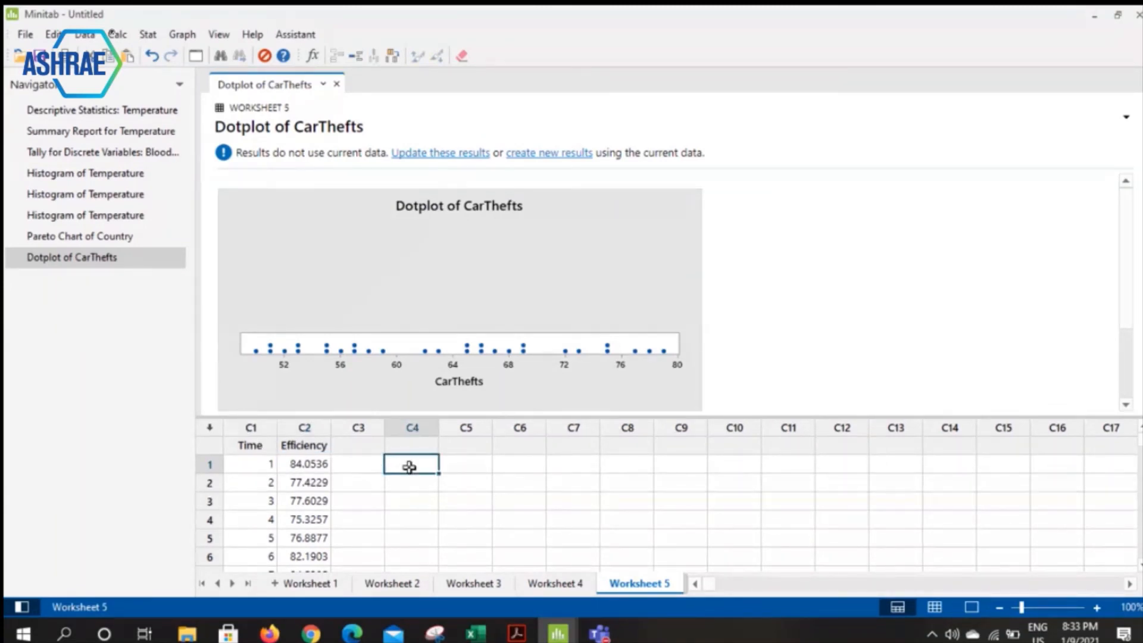
pyautogui.click(148, 34)
pyautogui.click(147, 35)
pyautogui.click(181, 35)
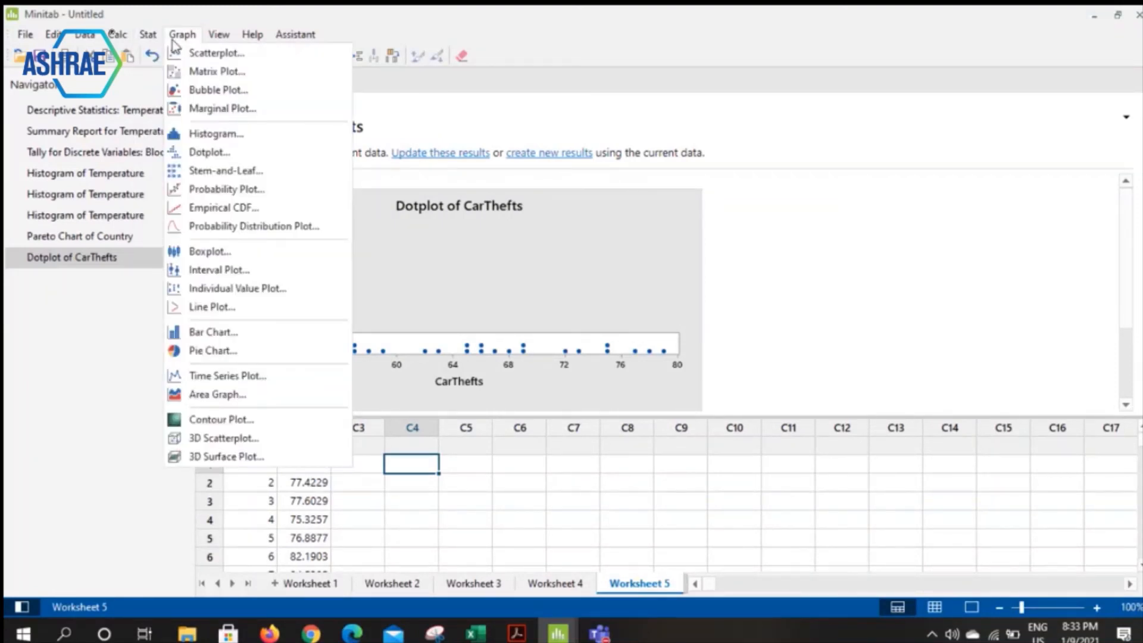
pyautogui.click(232, 189)
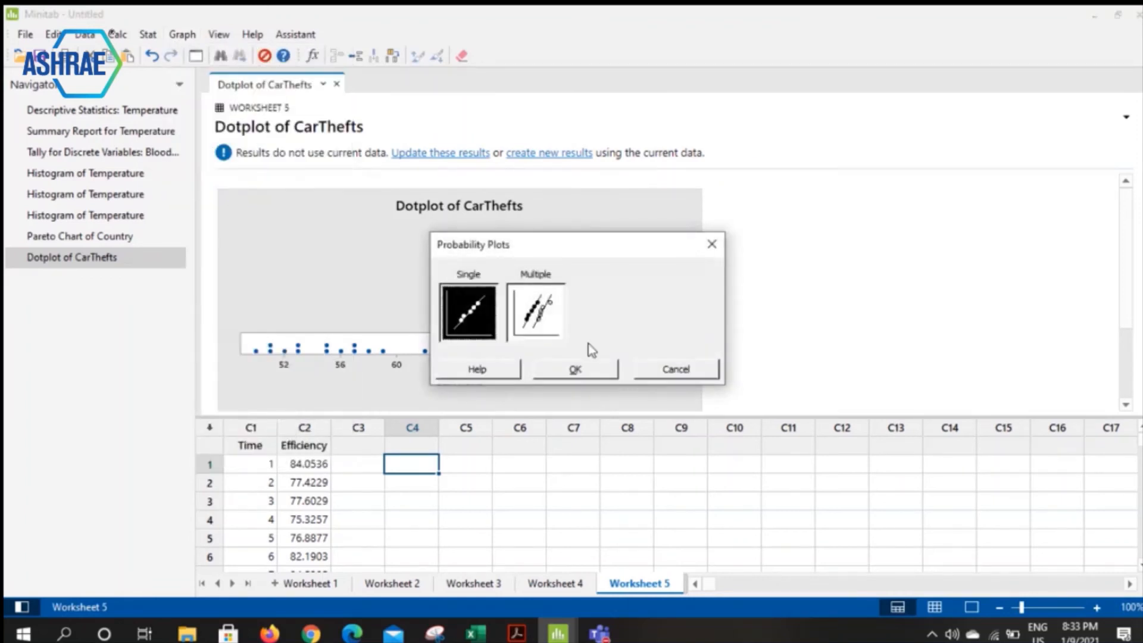
pyautogui.click(557, 375)
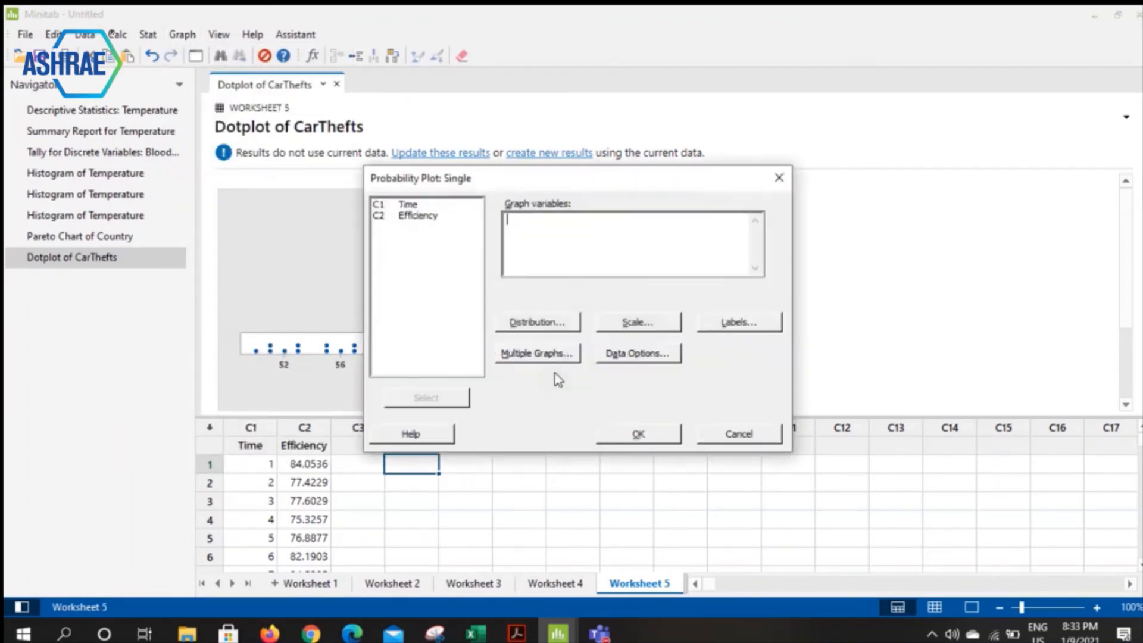
pyautogui.doubleClick(426, 216)
pyautogui.click(649, 433)
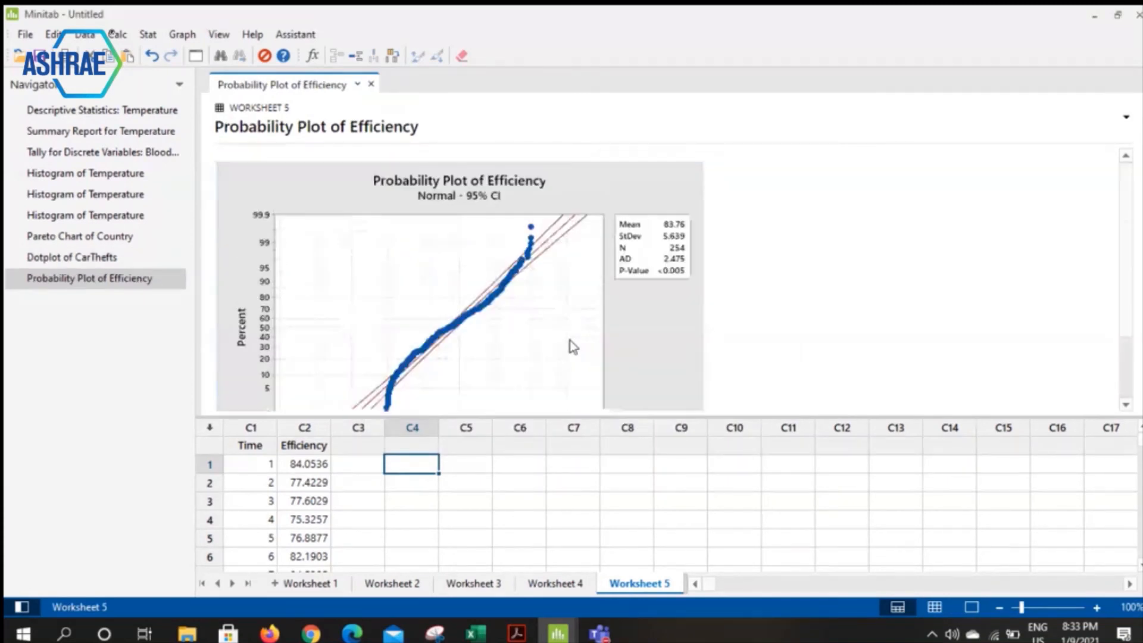
pyautogui.scroll(-2, 569, 346)
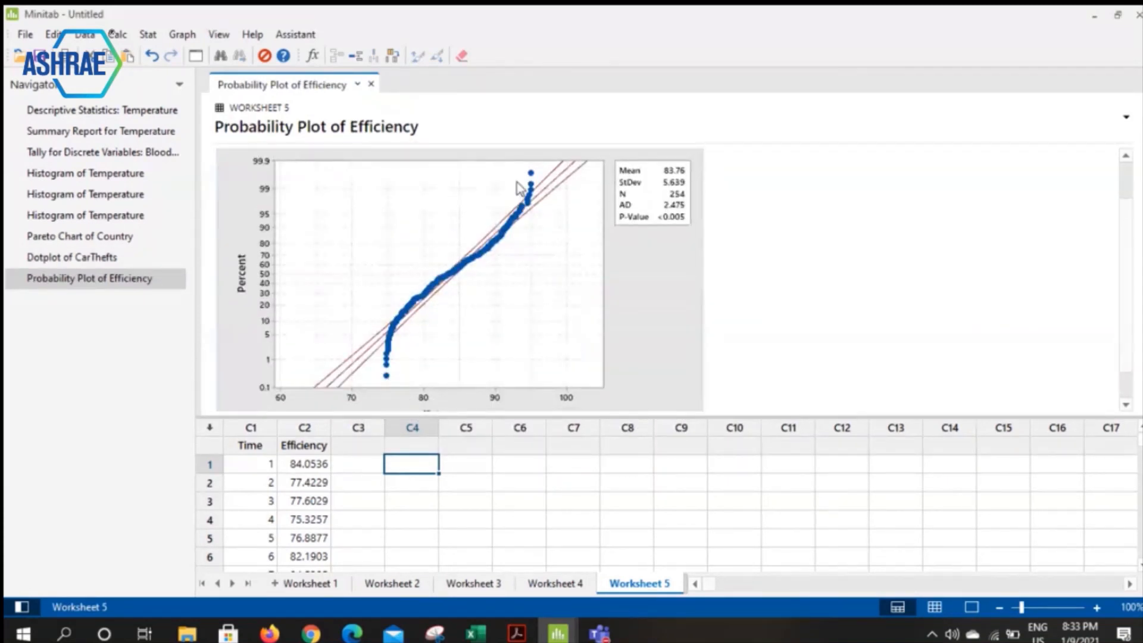
pyautogui.scroll(2, 511, 217)
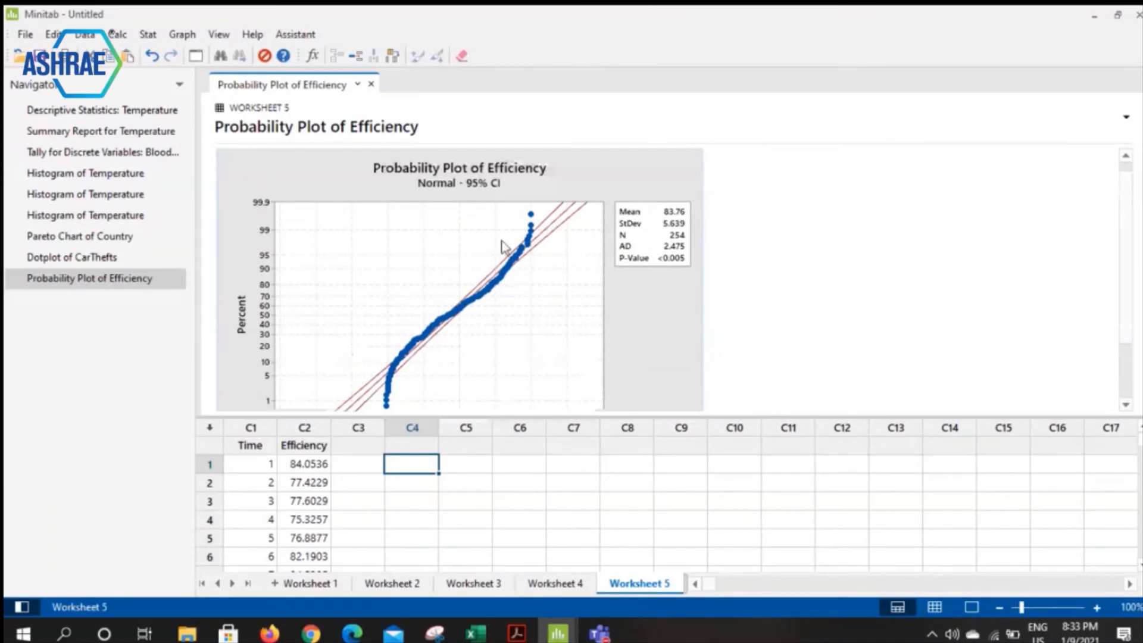
pyautogui.scroll(1, 471, 207)
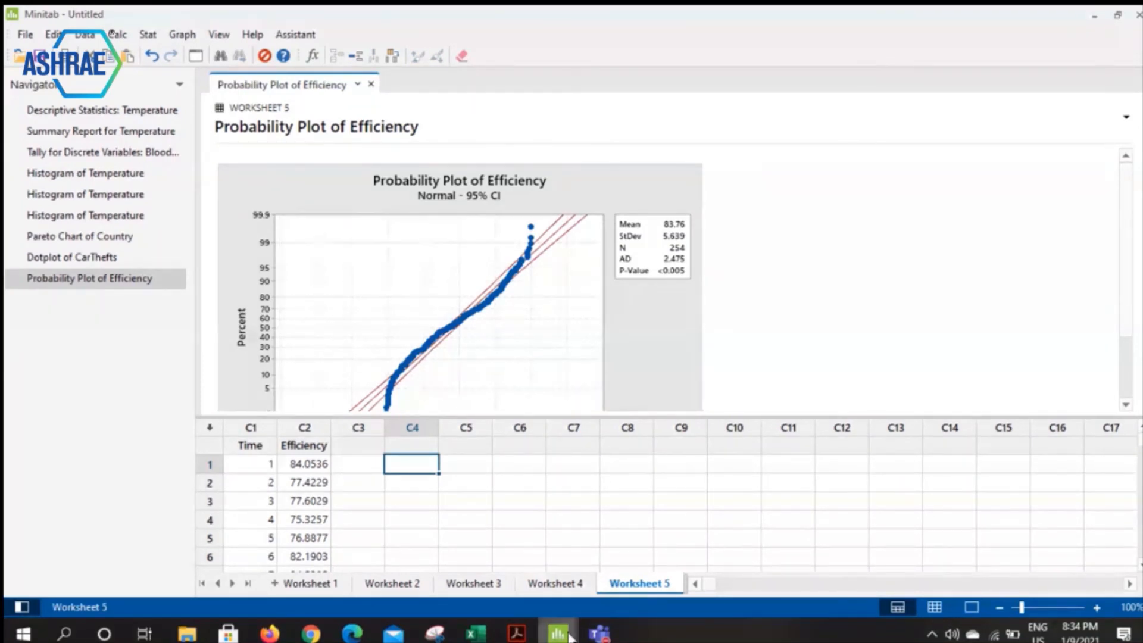
# Switch to the Minitab.mpx project and examine the first Scatterplot of Efficiency vs Times.
pyautogui.moveTo(565, 636)
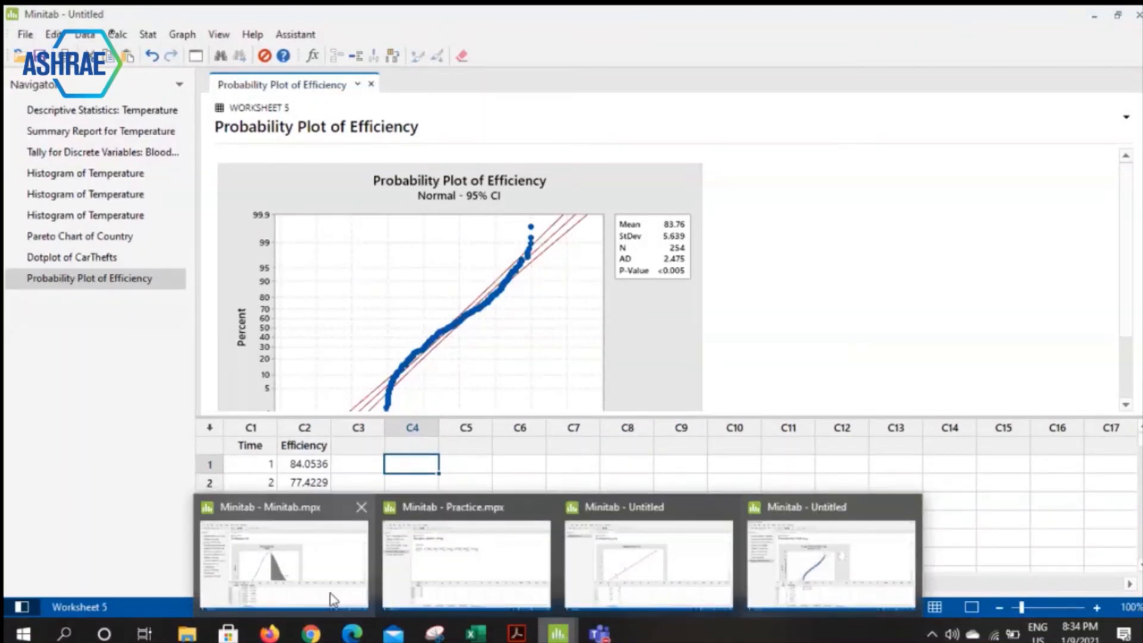
pyautogui.moveTo(331, 599)
pyautogui.moveTo(472, 592)
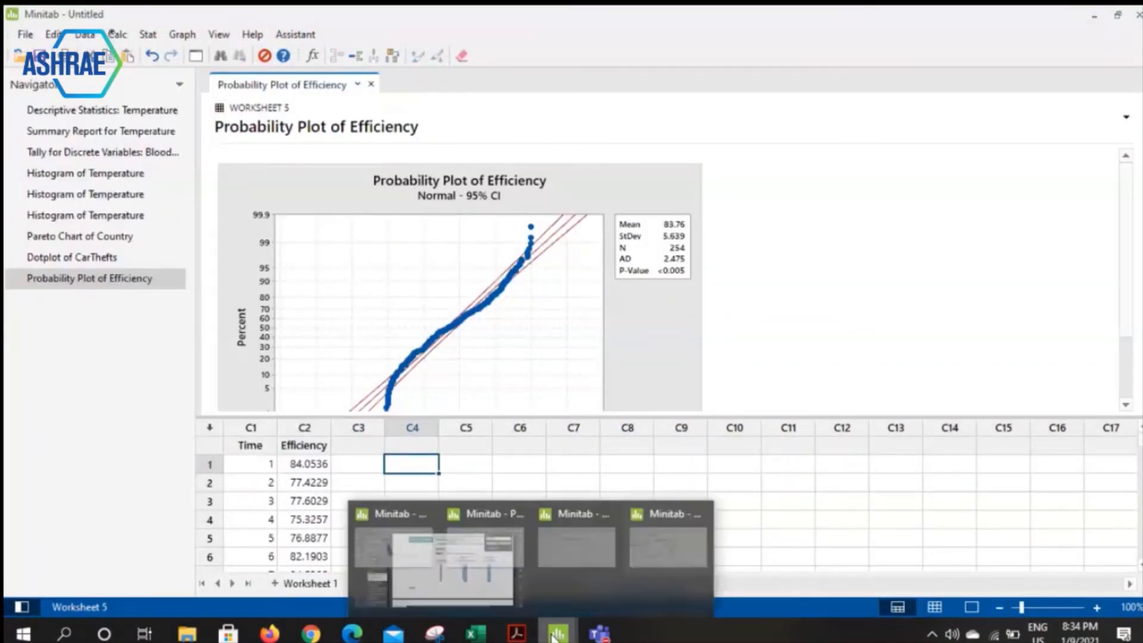
pyautogui.moveTo(619, 569)
pyautogui.click(284, 563)
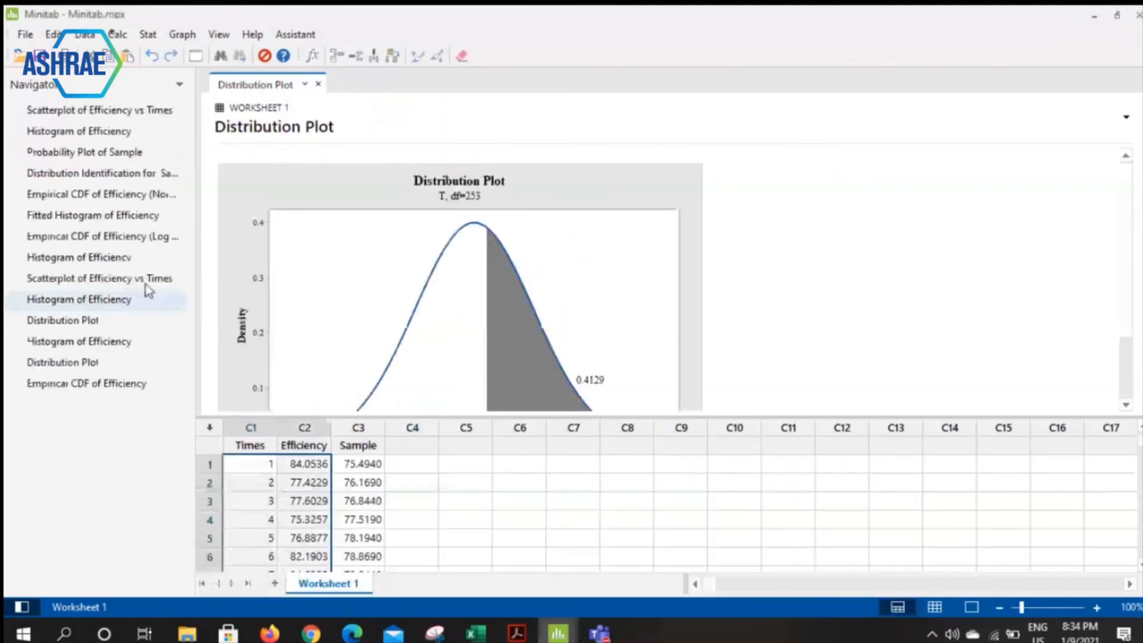
pyautogui.click(91, 115)
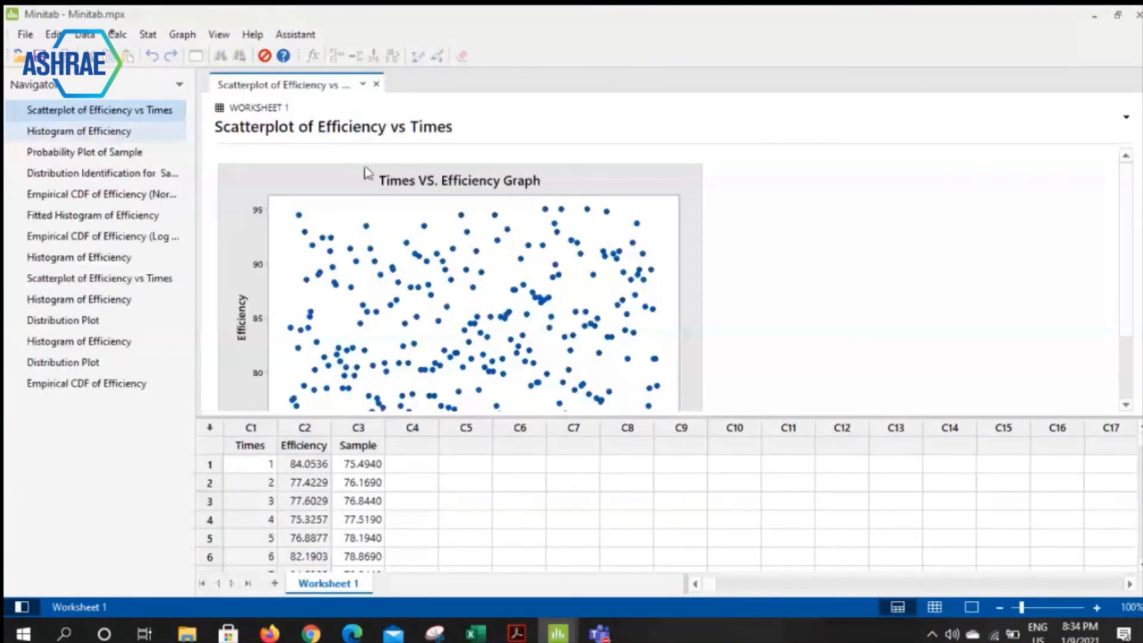
pyautogui.scroll(-3, 443, 189)
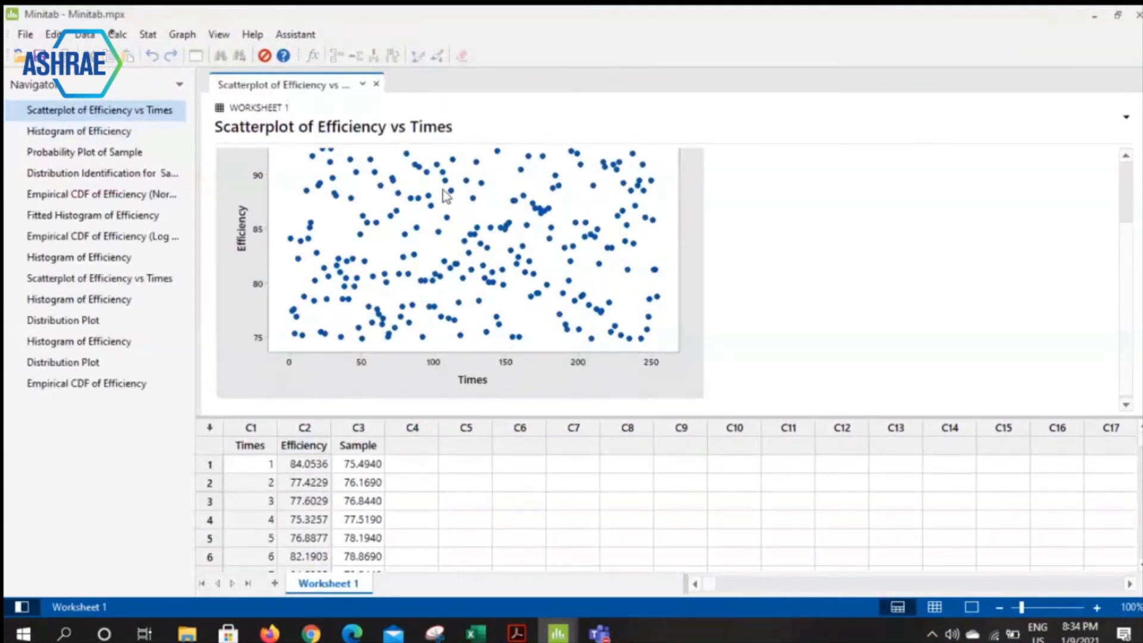
pyautogui.scroll(3, 443, 189)
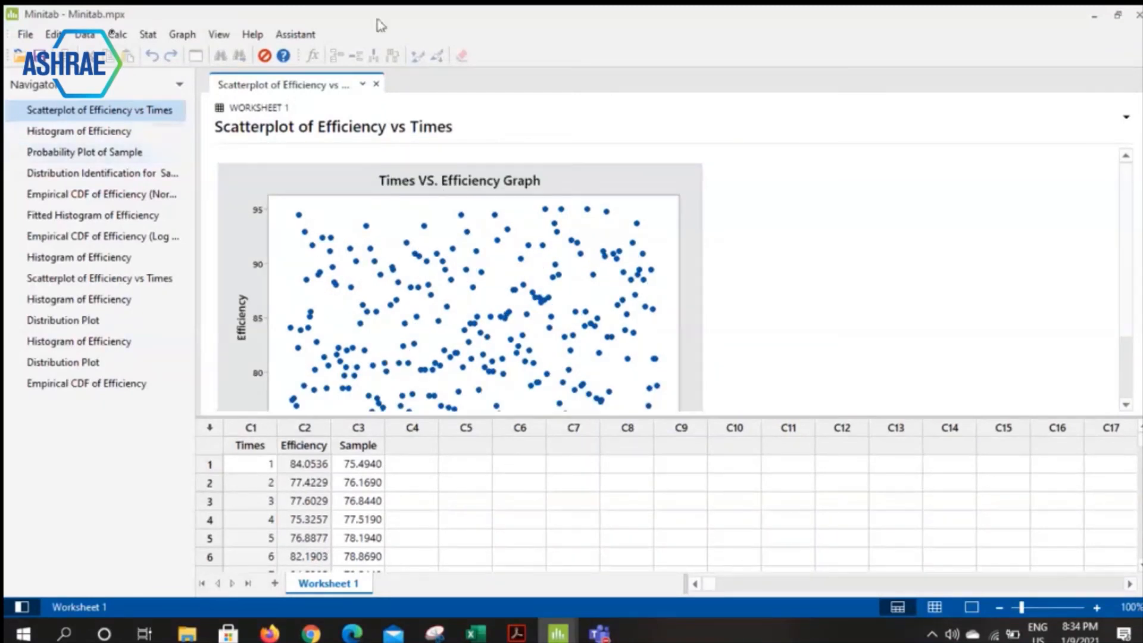
# Examine the first Histogram of Efficiency, Probability Plot of Sample, Distribution Identification for Sample and normal Empirical CDF of Efficiency in turn.
pyautogui.click(182, 34)
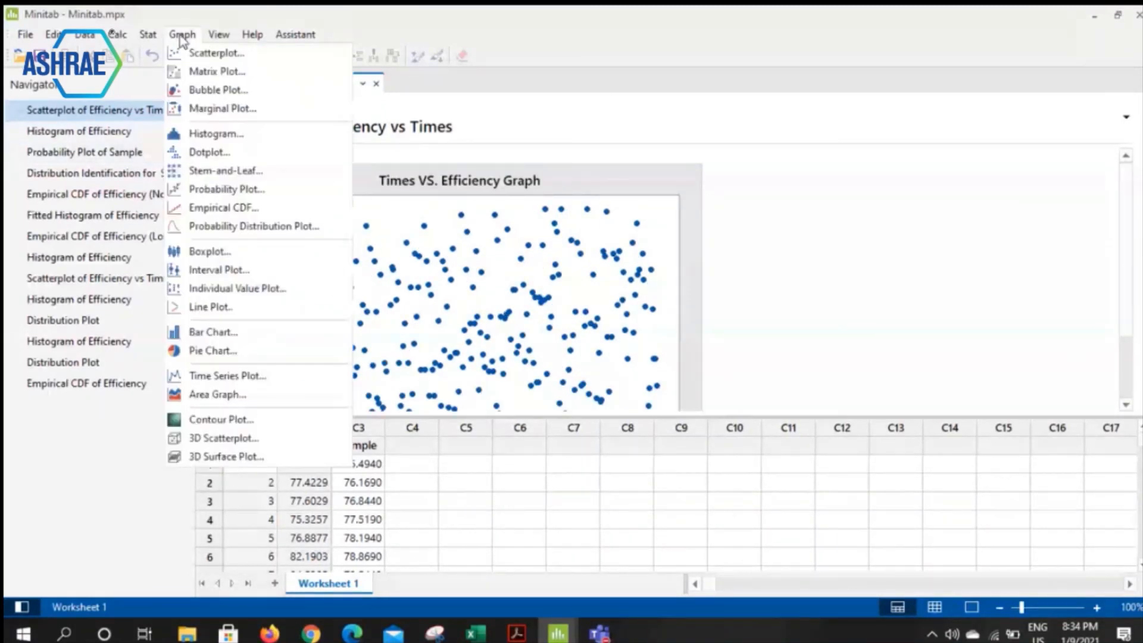
pyautogui.click(106, 135)
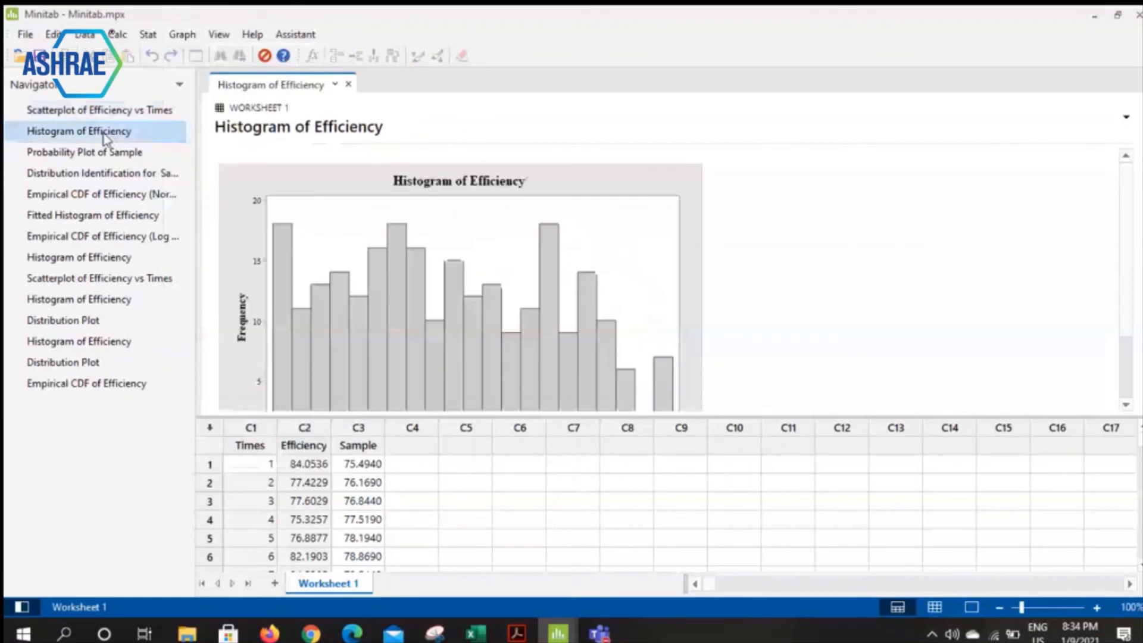
pyautogui.scroll(-3, 434, 308)
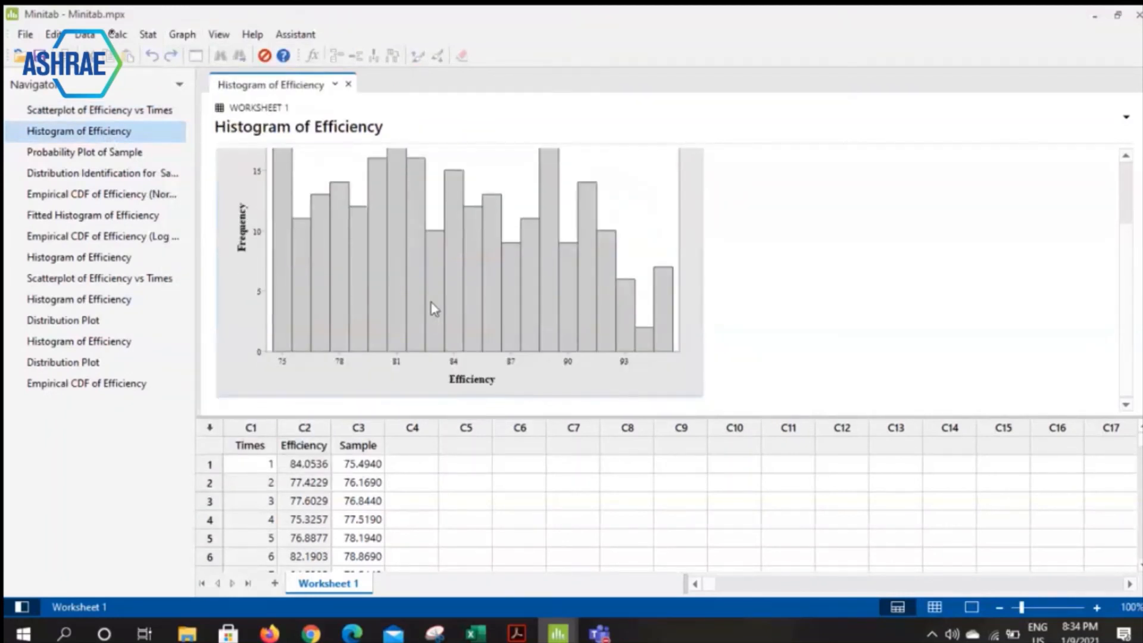
pyautogui.press('Down')
pyautogui.scroll(-3, 447, 339)
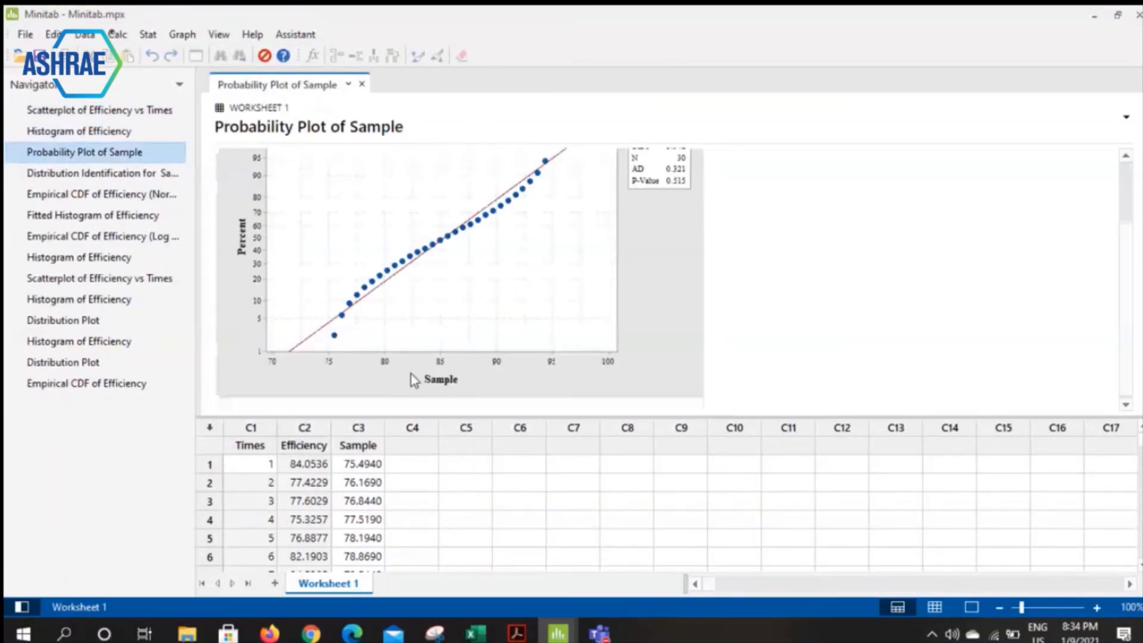
pyautogui.scroll(3, 555, 230)
pyautogui.click(89, 173)
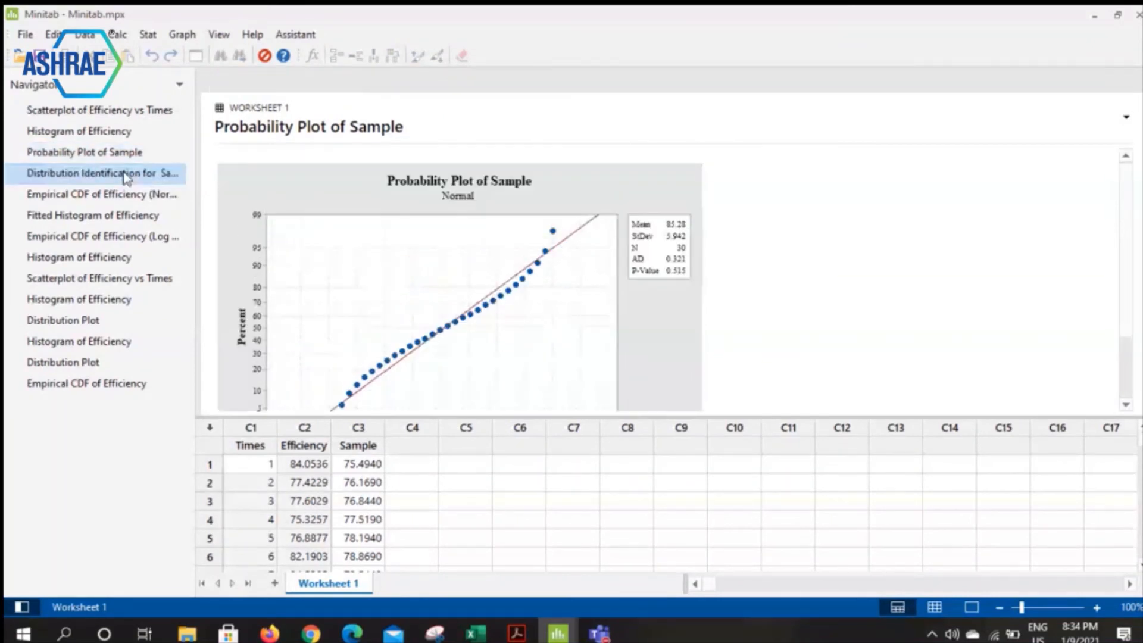
pyautogui.scroll(-5, 411, 177)
pyautogui.scroll(-5, 310, 266)
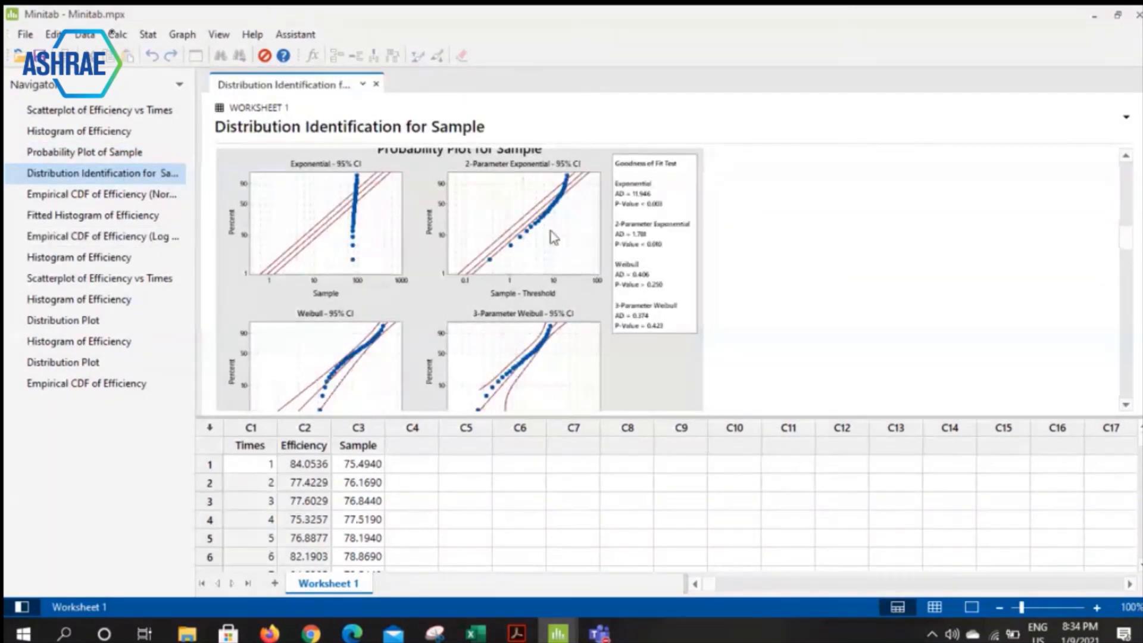
pyautogui.click(130, 202)
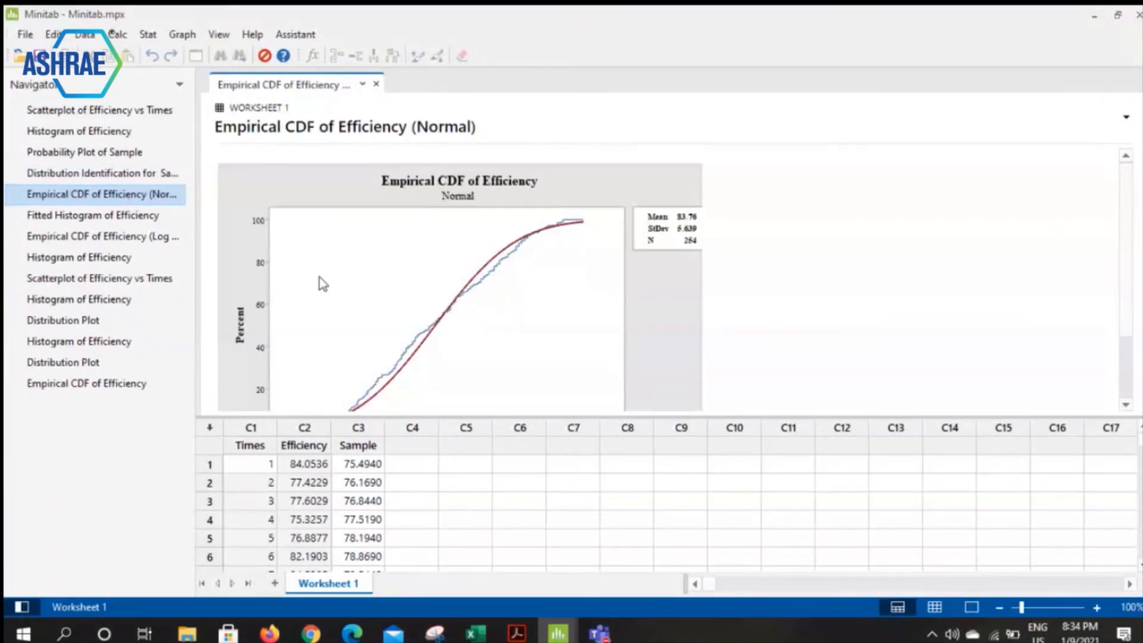
# Copy rows 1 to 30 of the Sample column and paste them at C1 row 1 in a new worksheet of the Efficiency probability plot project.
pyautogui.click(447, 378)
pyautogui.moveTo(364, 464); pyautogui.dragTo(370, 521)
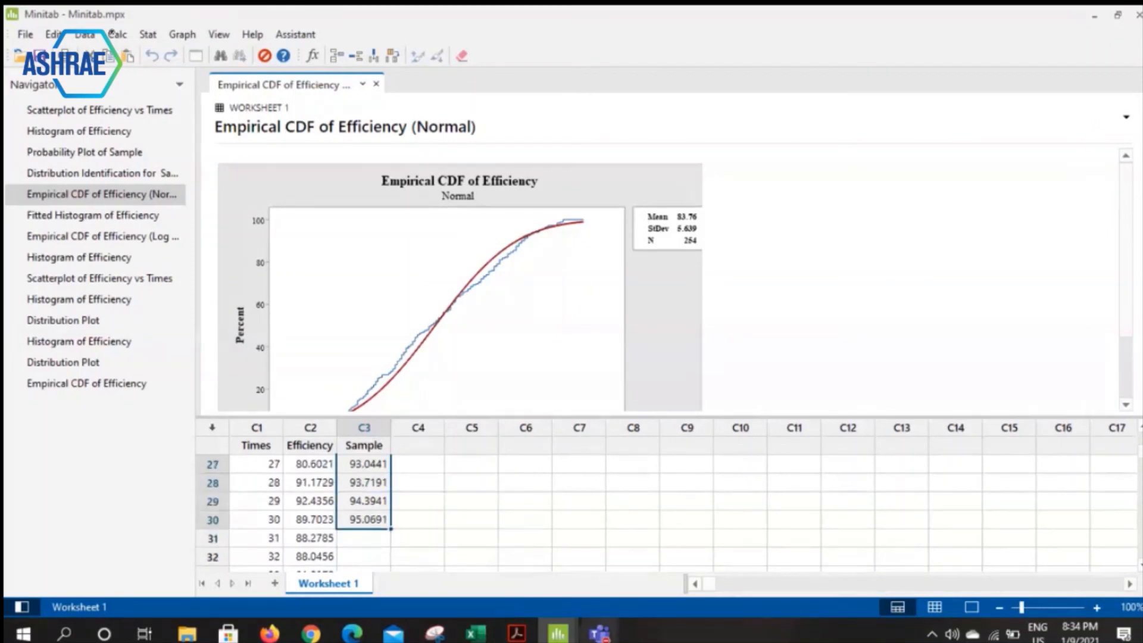
pyautogui.moveTo(549, 637)
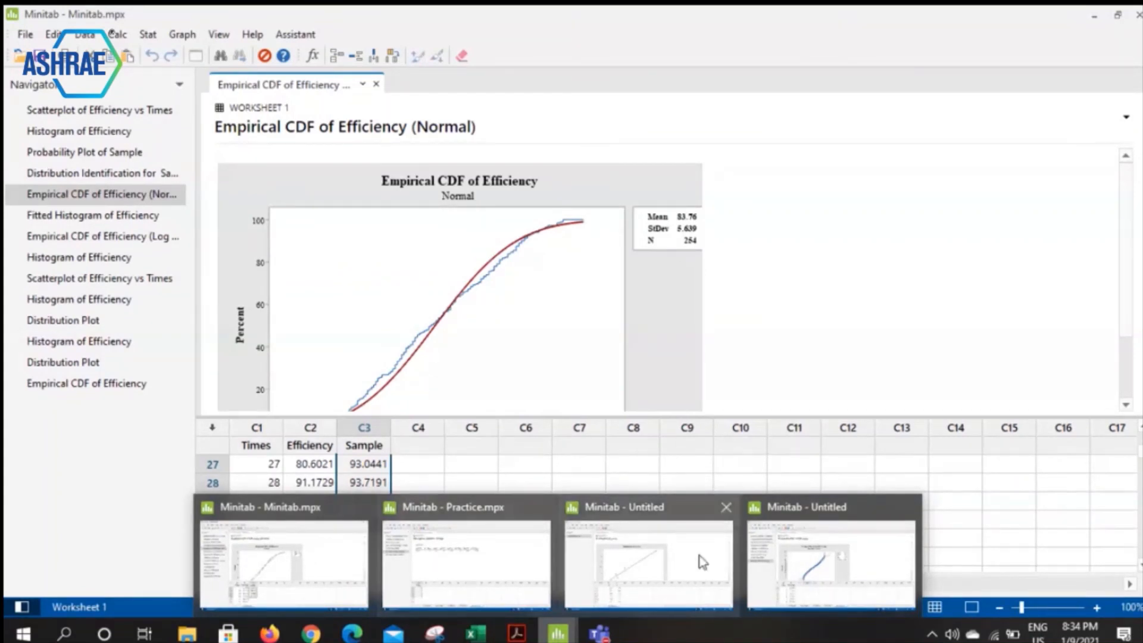
pyautogui.moveTo(717, 552)
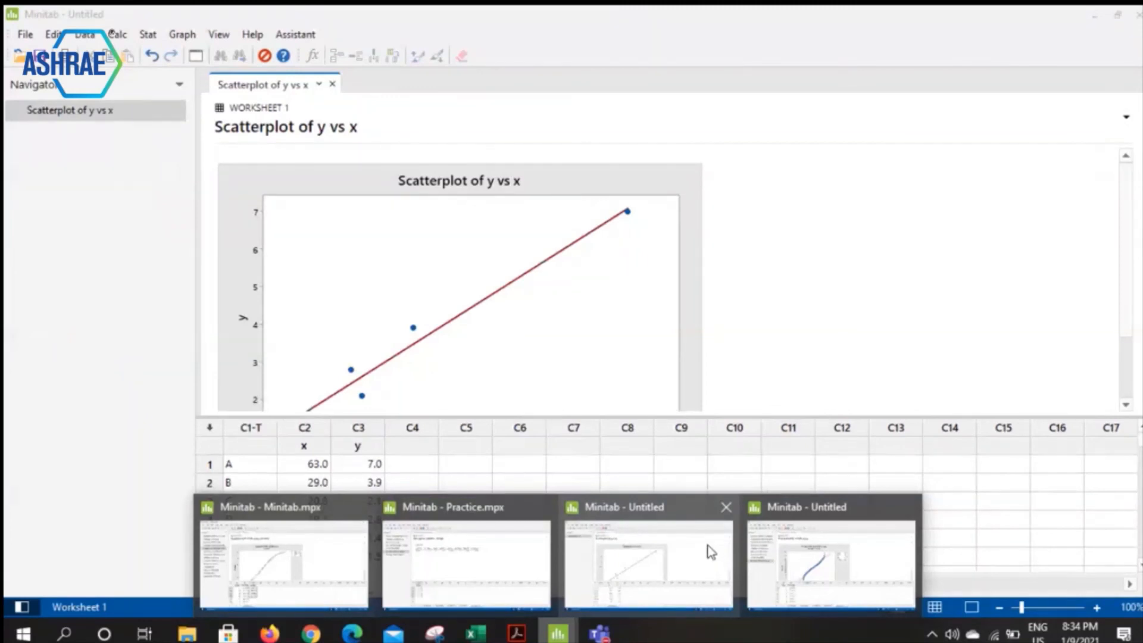
pyautogui.moveTo(842, 558)
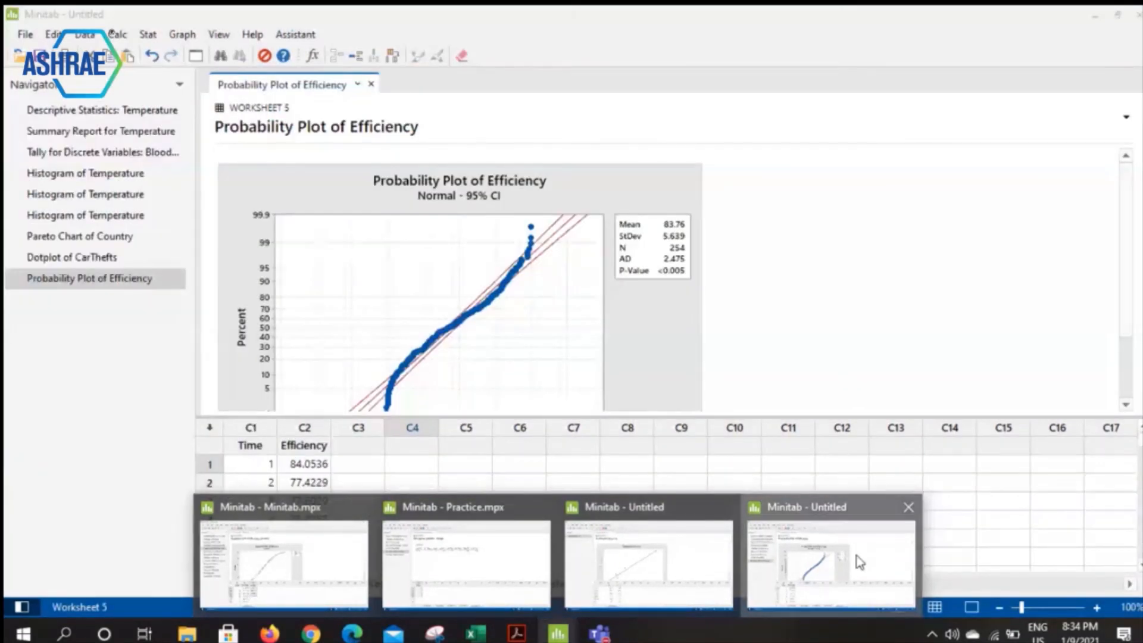
pyautogui.click(859, 561)
pyautogui.click(252, 460)
pyautogui.hotkey('ctrl', 'v')
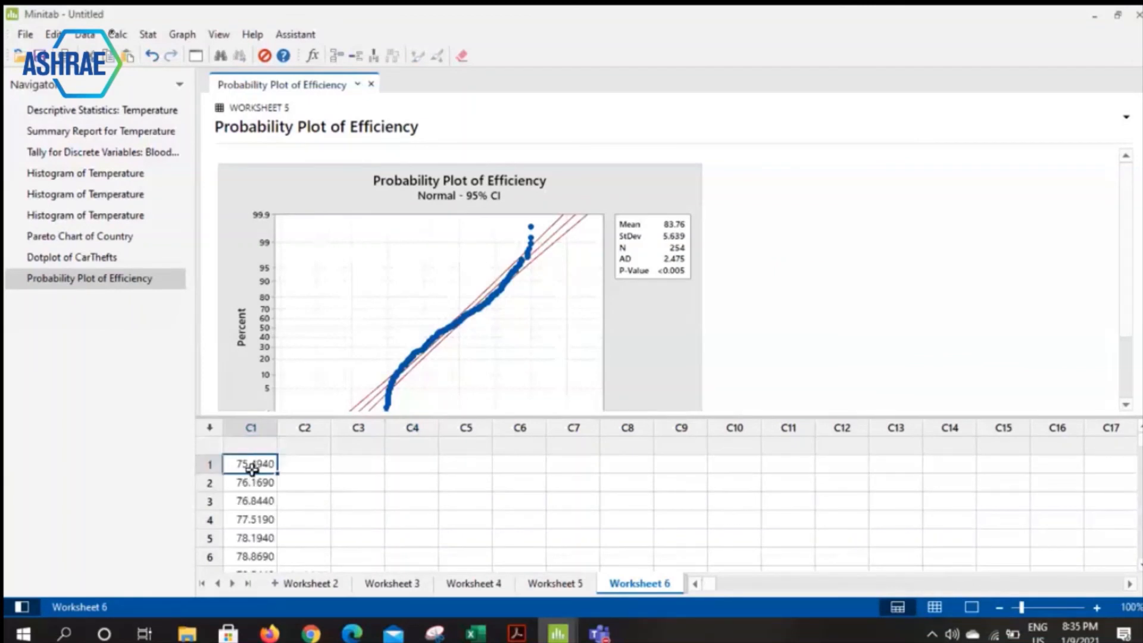
# Name column C1 of the new worksheet Sample.
pyautogui.click(251, 445)
pyautogui.write('Sample')
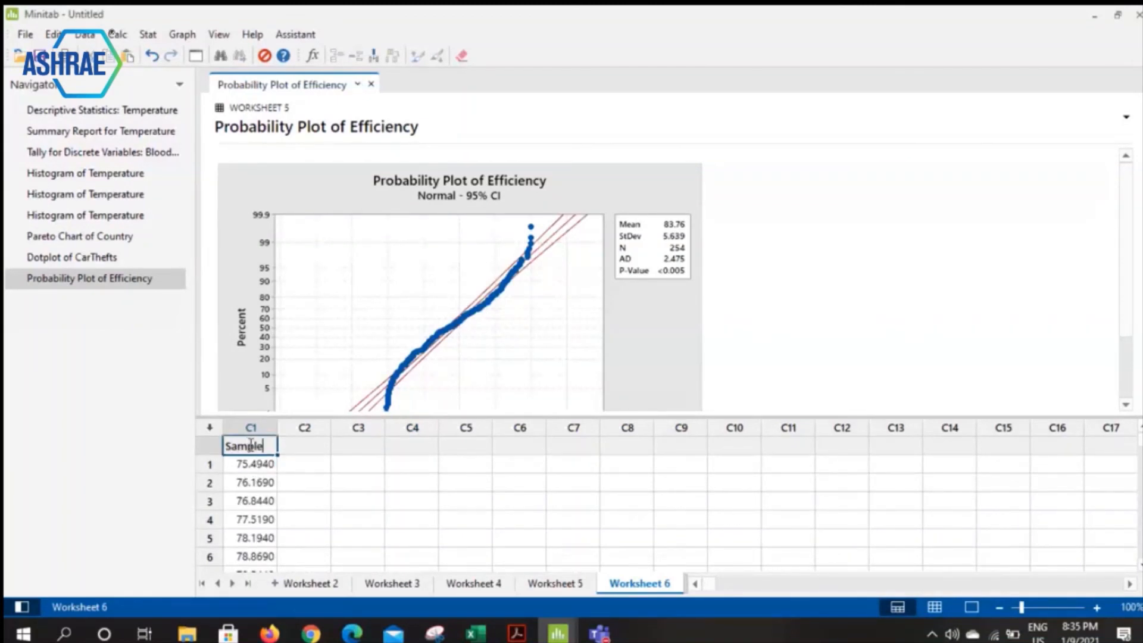
pyautogui.press('Return')
# Generate a single empirical CDF graph of Sample and inspect where its stepped curve begins to rise.
pyautogui.click(182, 35)
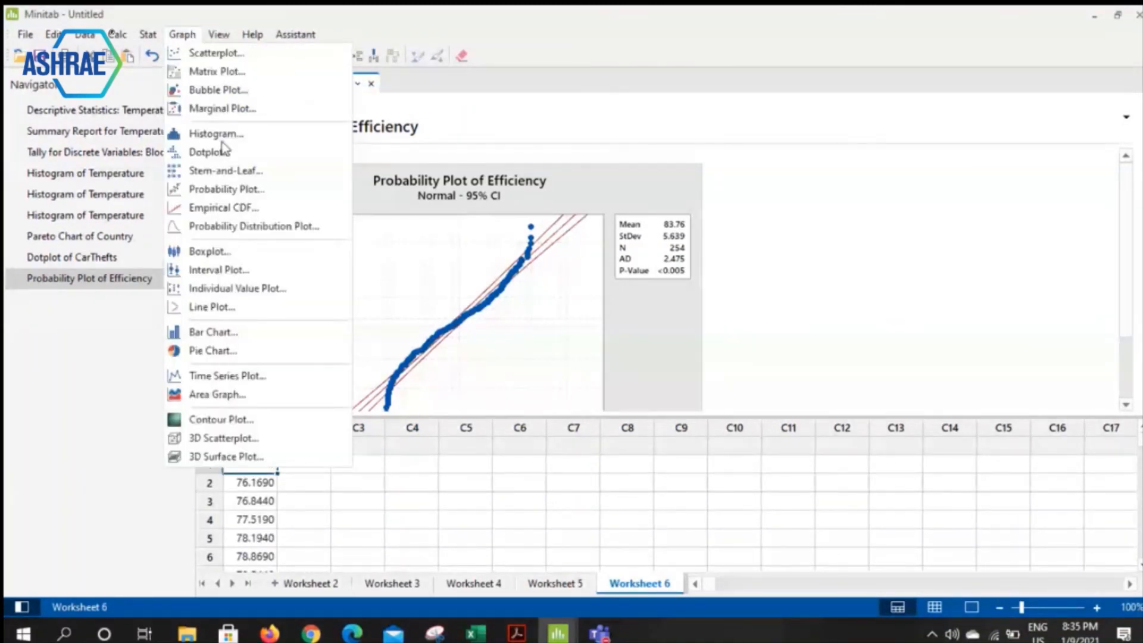
pyautogui.click(248, 208)
pyautogui.click(575, 370)
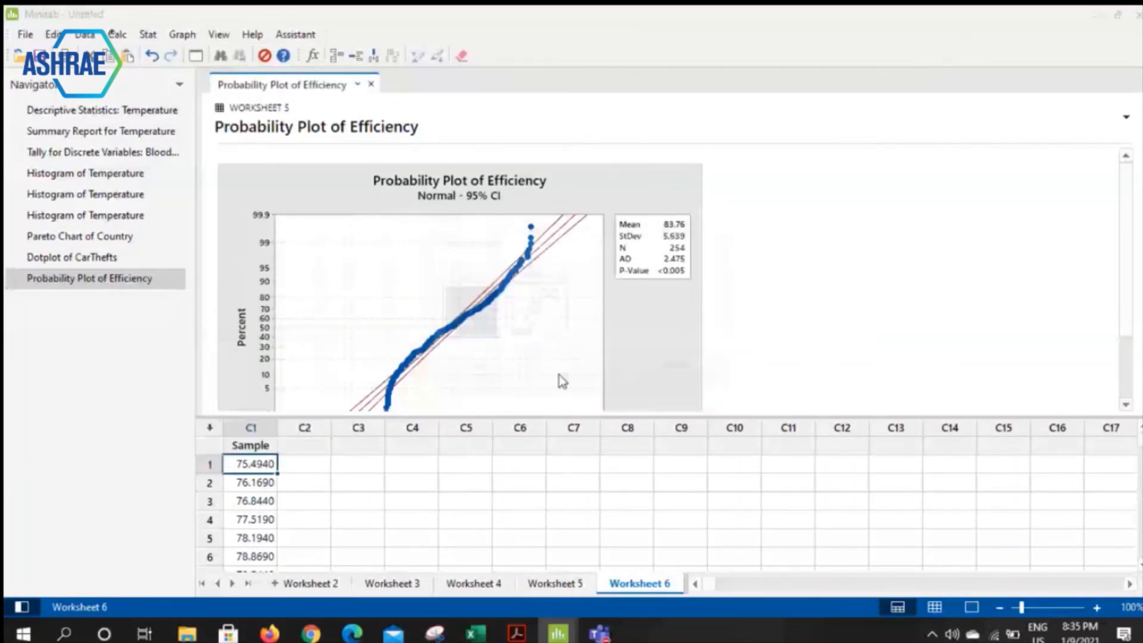
pyautogui.click(417, 206)
pyautogui.doubleClick(417, 205)
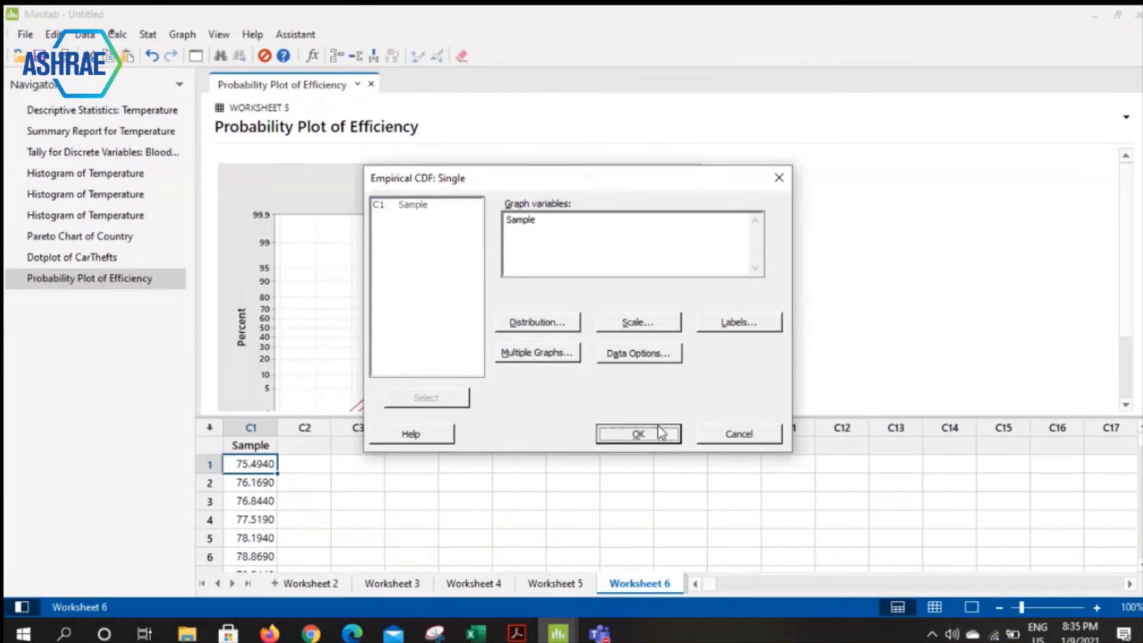
pyautogui.click(657, 430)
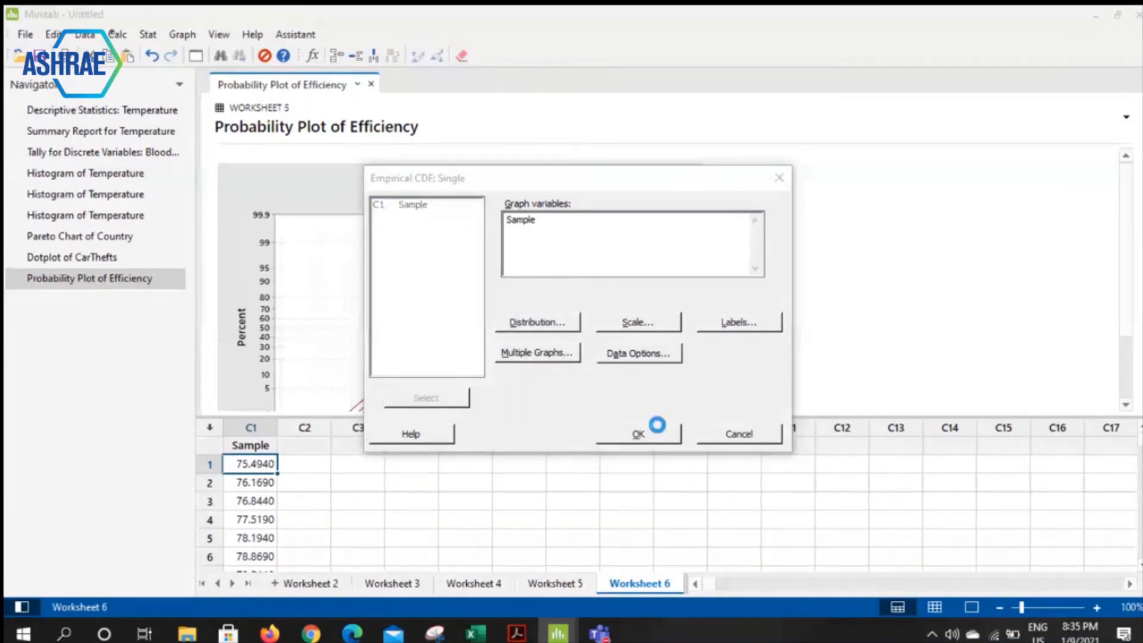
pyautogui.scroll(-2, 544, 359)
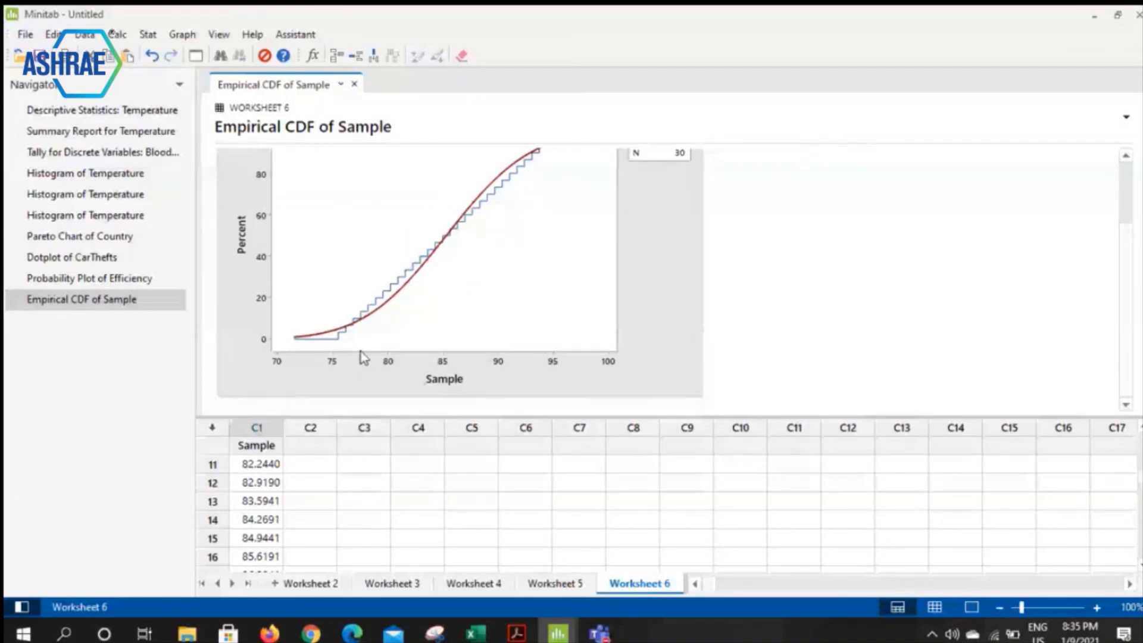
pyautogui.scroll(2, 363, 357)
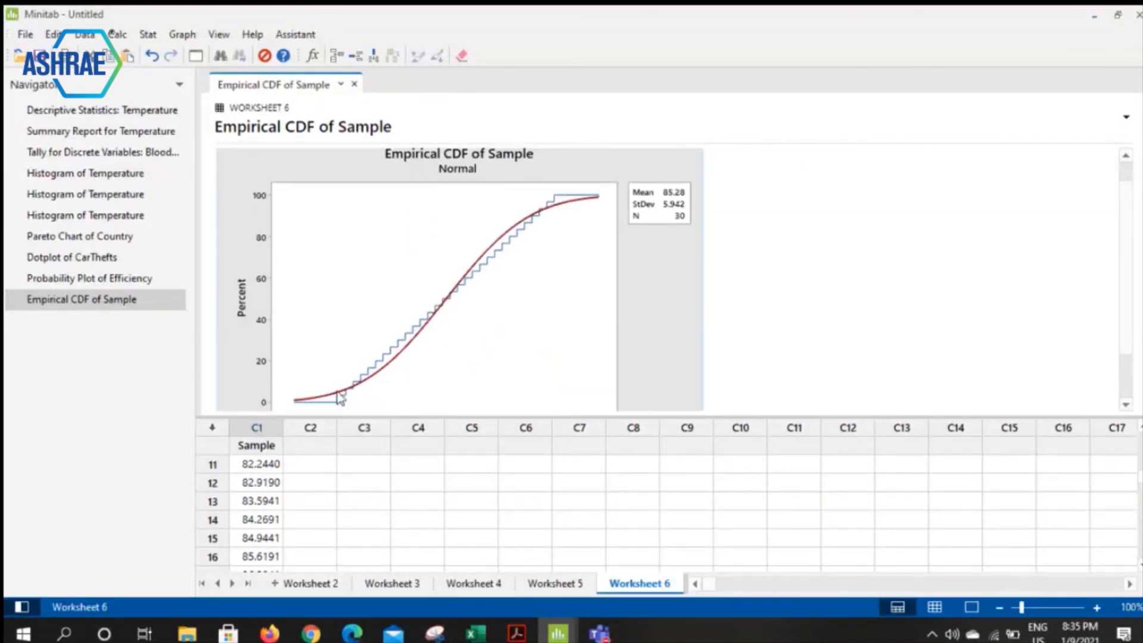
pyautogui.moveTo(338, 399)
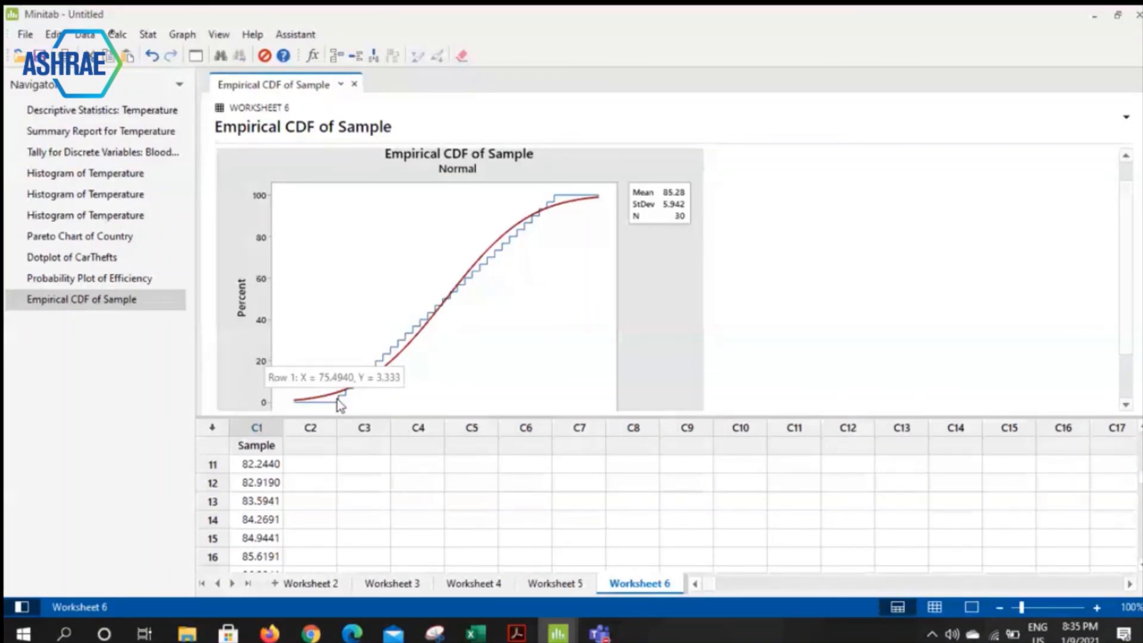
# Switch to the Minitab.mpx project and examine the Weibull Histogram of Efficiency and the normal and T distribution plots.
pyautogui.moveTo(503, 605)
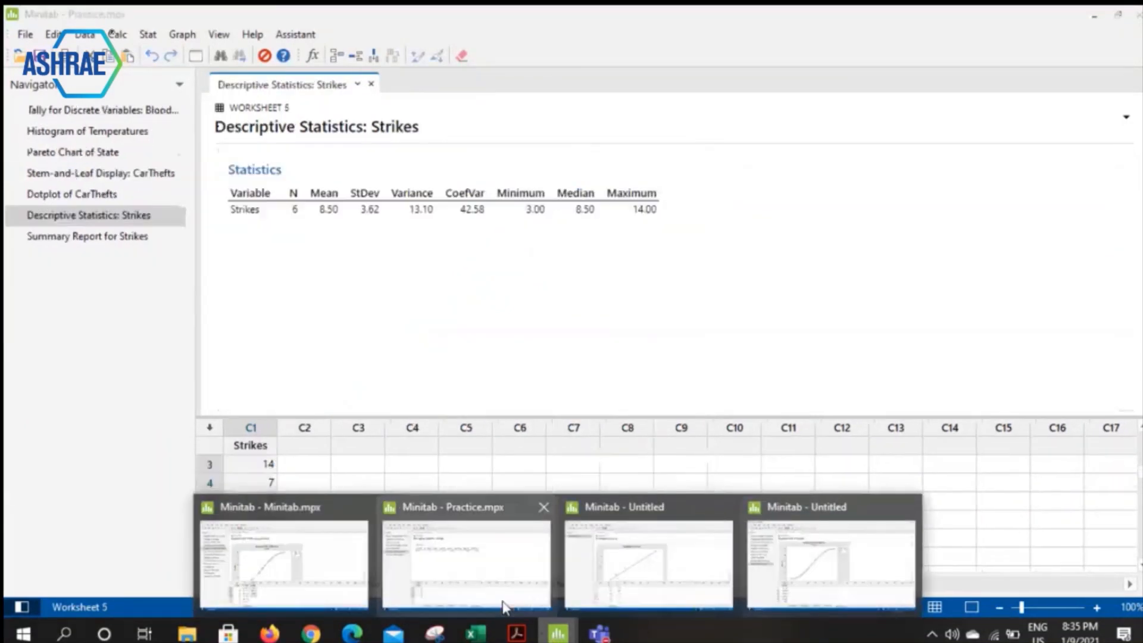
pyautogui.click(831, 563)
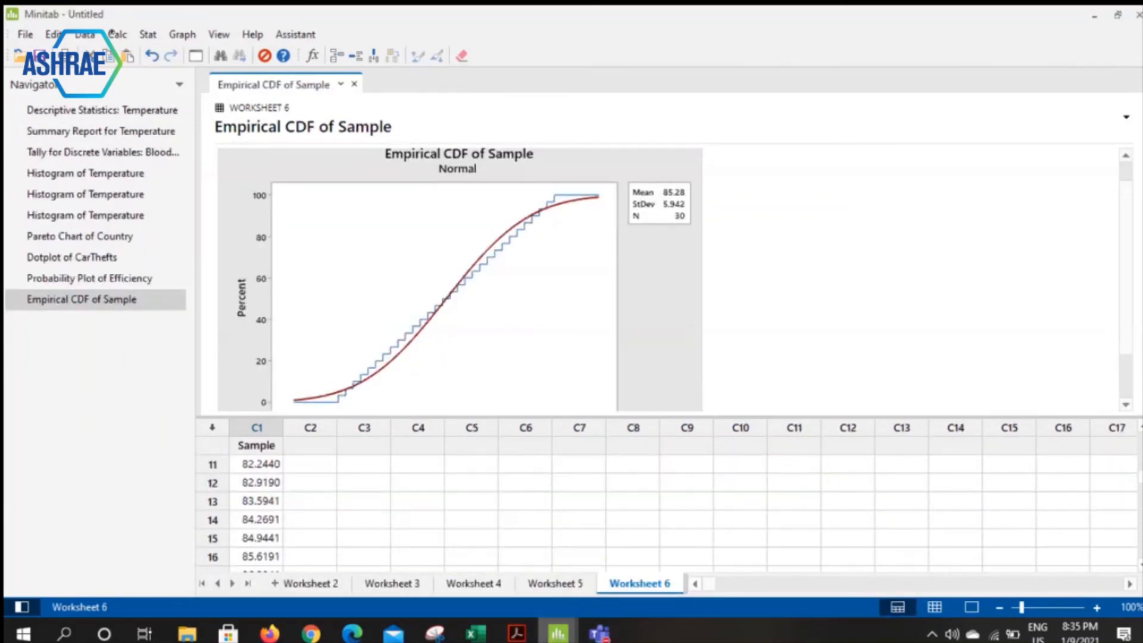
pyautogui.moveTo(558, 633)
pyautogui.click(317, 569)
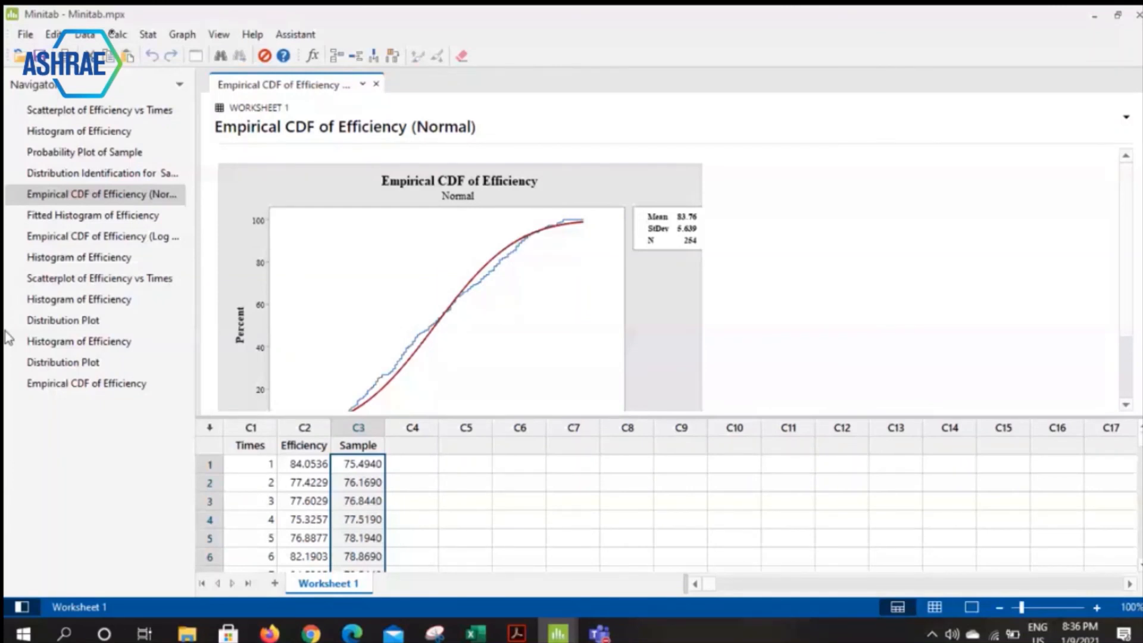
pyautogui.click(128, 299)
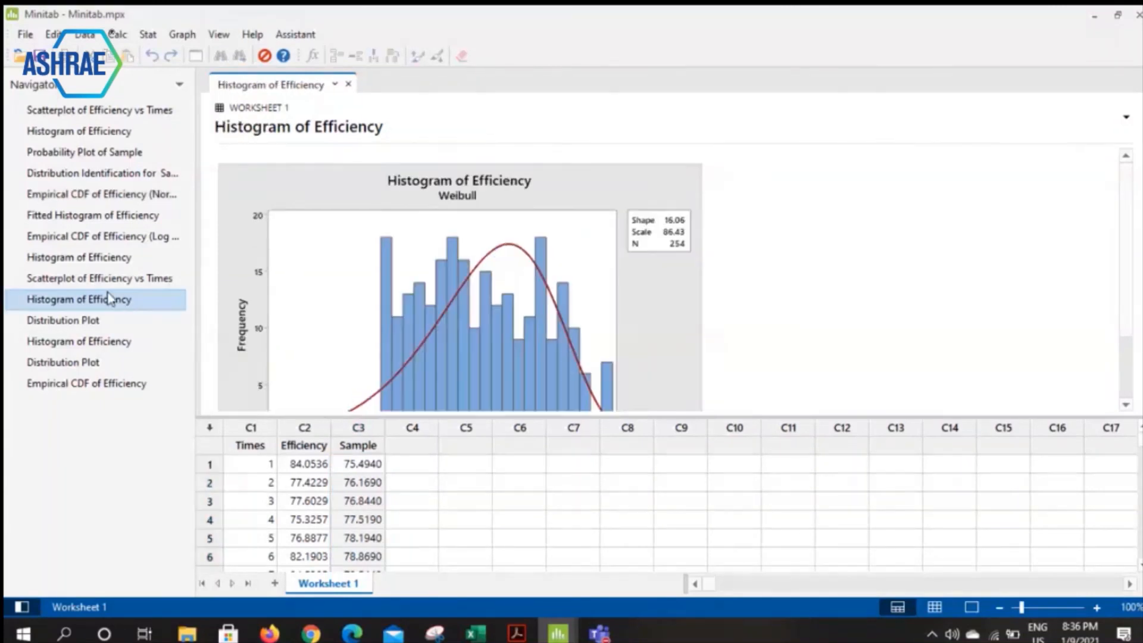
pyautogui.click(117, 325)
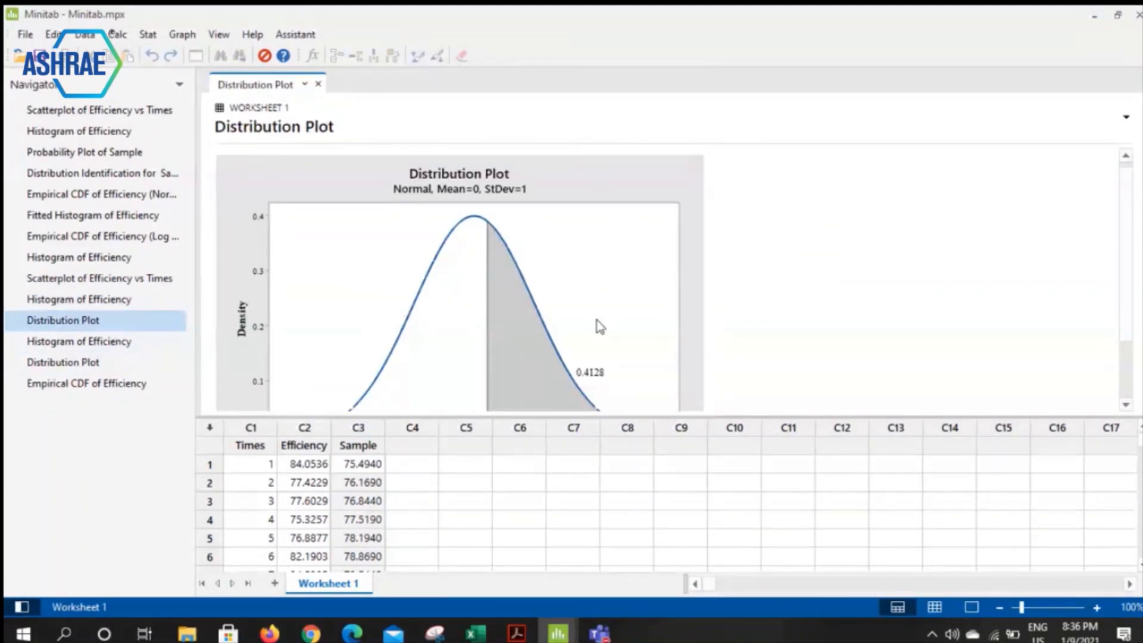
pyautogui.scroll(-2, 600, 326)
pyautogui.click(123, 341)
pyautogui.click(123, 363)
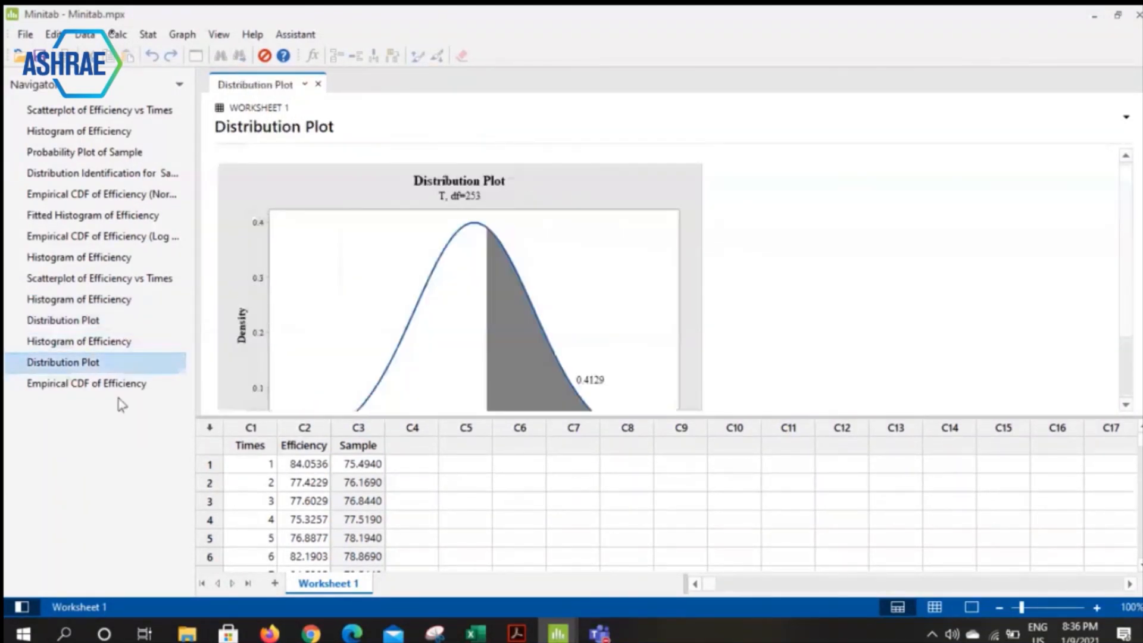
# Switch to the untitled project holding the Scatterplot of y vs x and examine its points against the fitted line.
pyautogui.moveTo(557, 633)
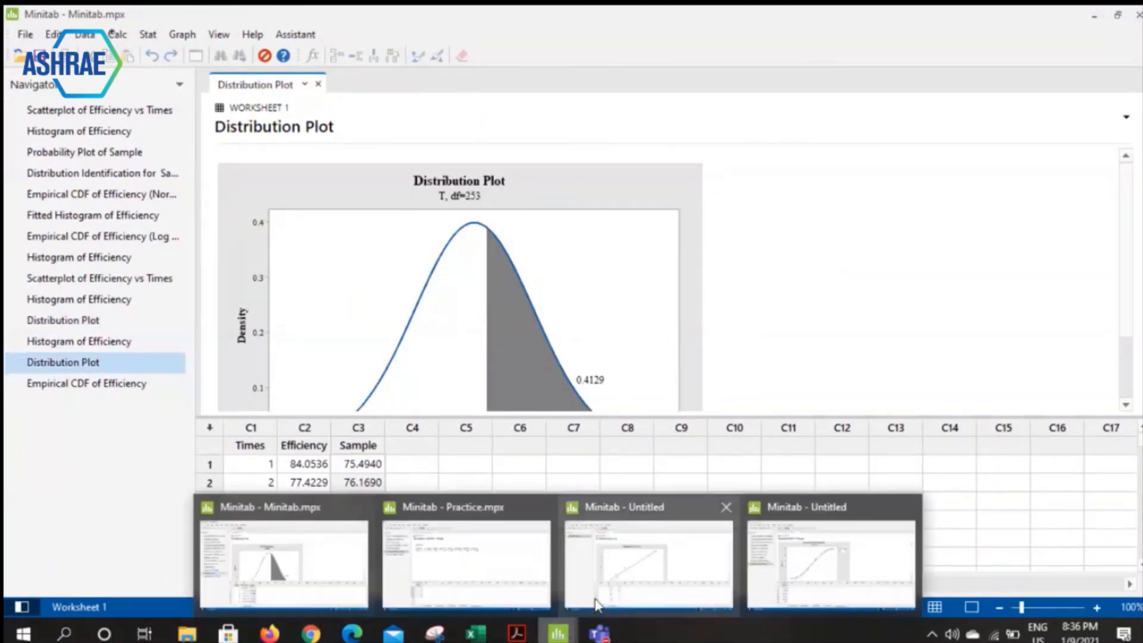
pyautogui.click(653, 575)
pyautogui.scroll(-2, 533, 431)
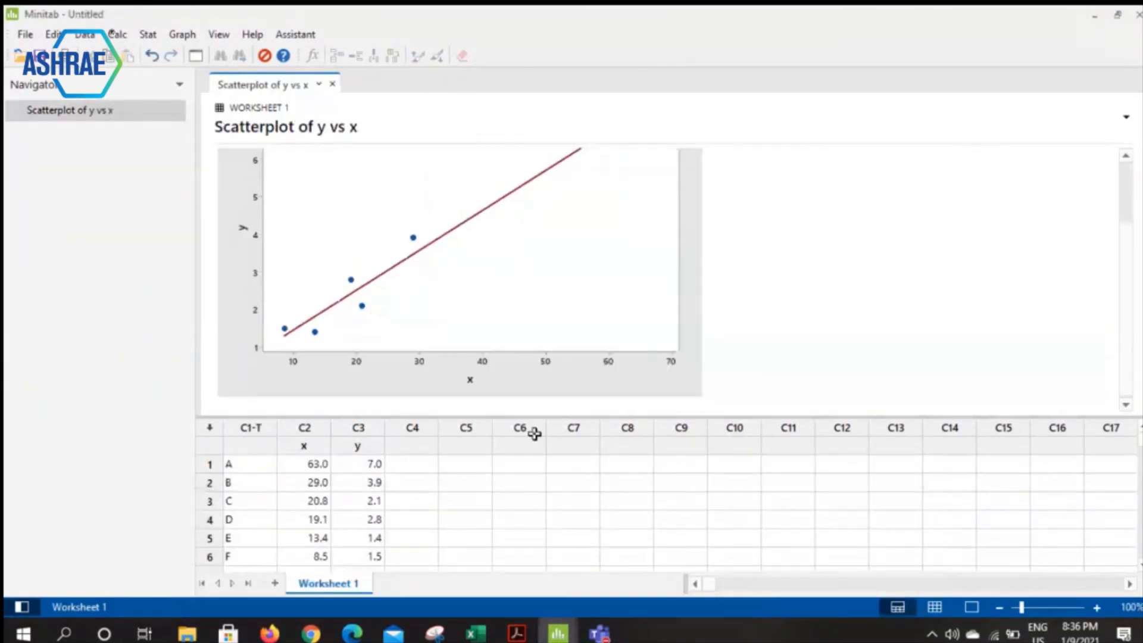
pyautogui.scroll(2, 471, 326)
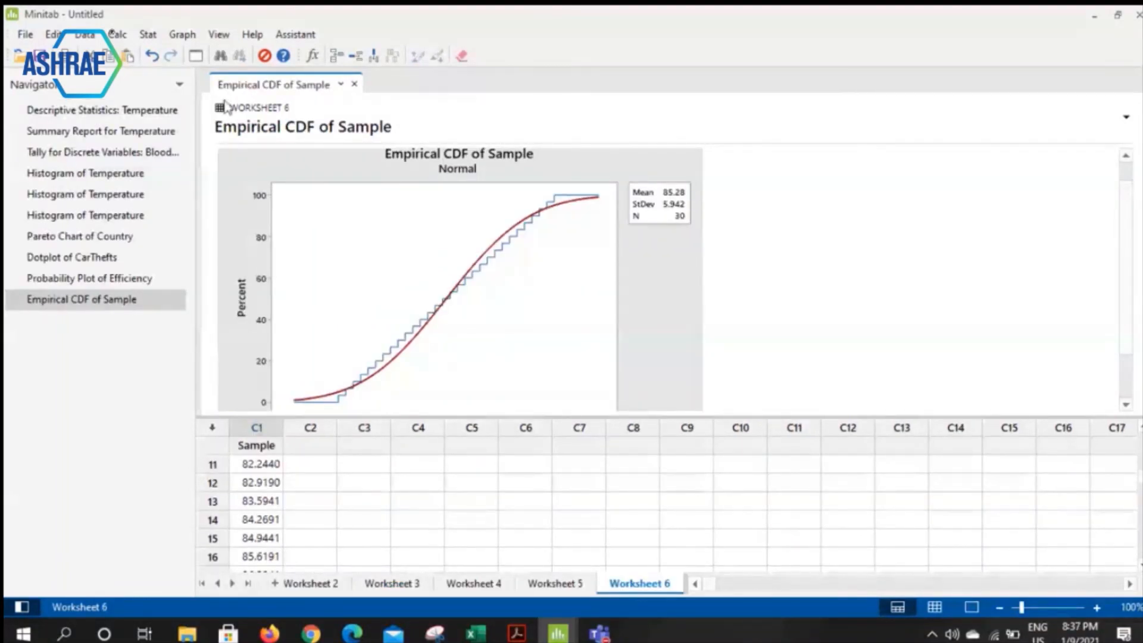
pyautogui.click(195, 37)
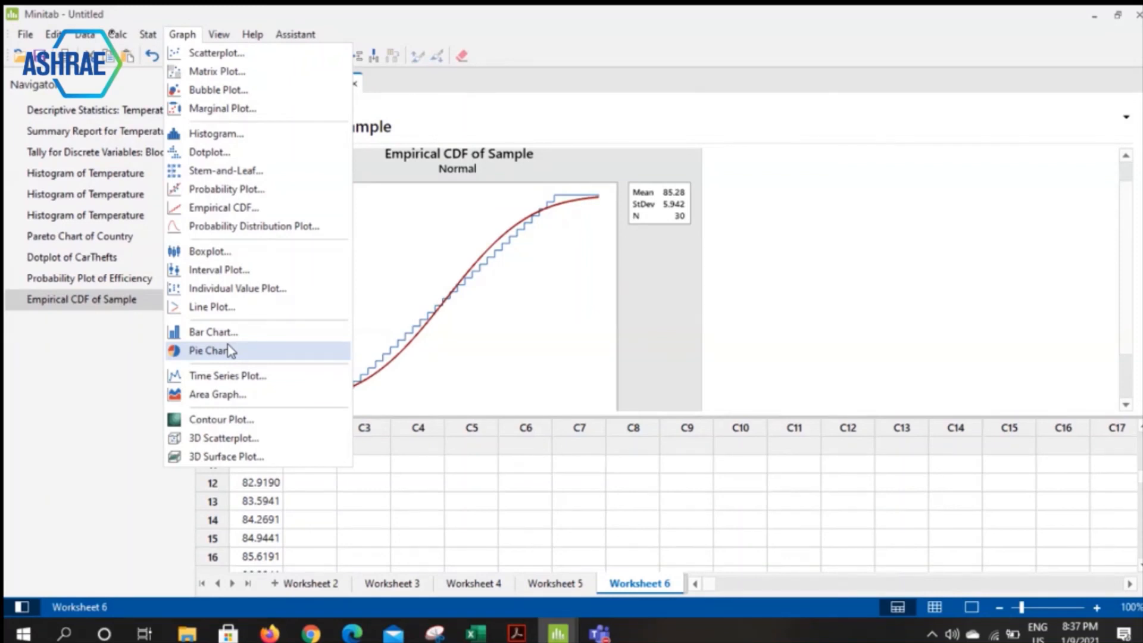
pyautogui.moveTo(140, 39)
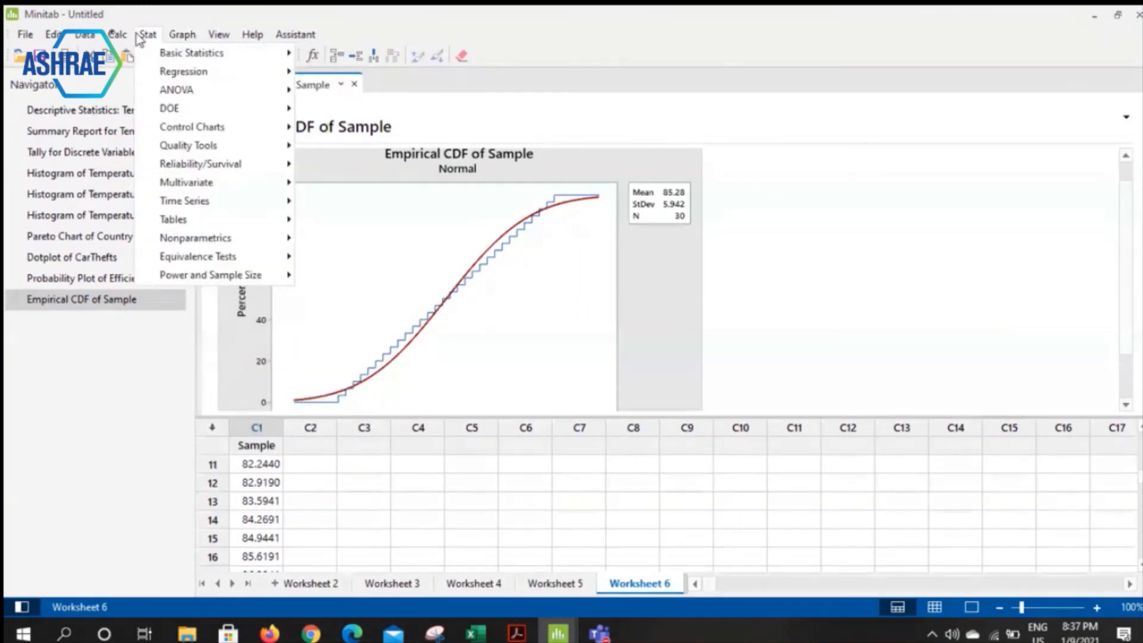
pyautogui.click(144, 36)
pyautogui.click(148, 37)
pyautogui.moveTo(166, 62)
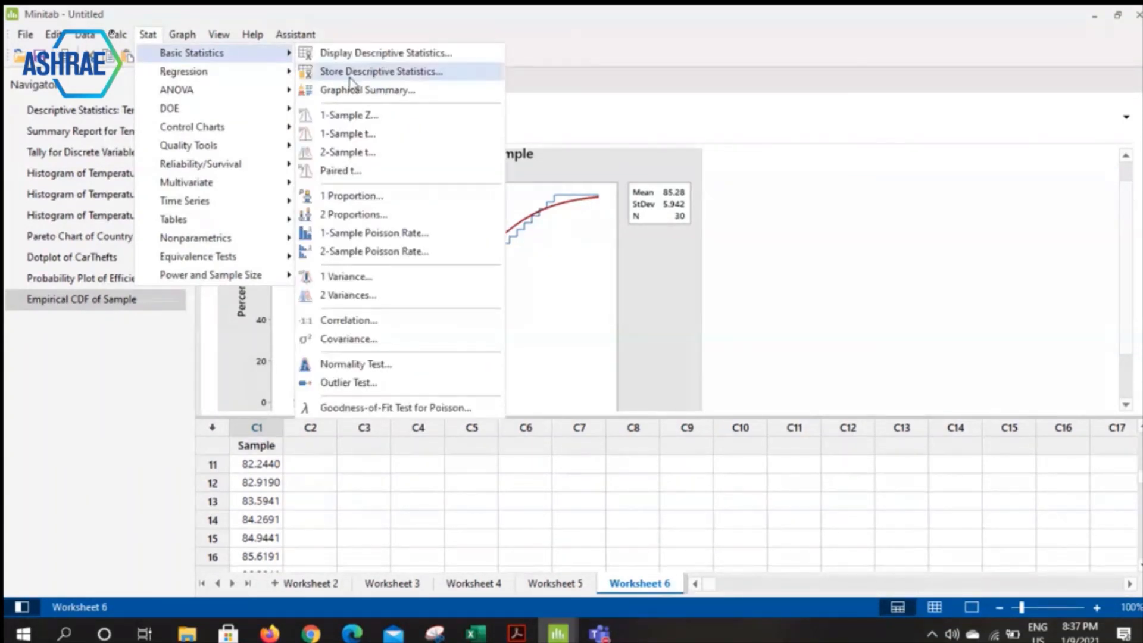
pyautogui.moveTo(289, 112)
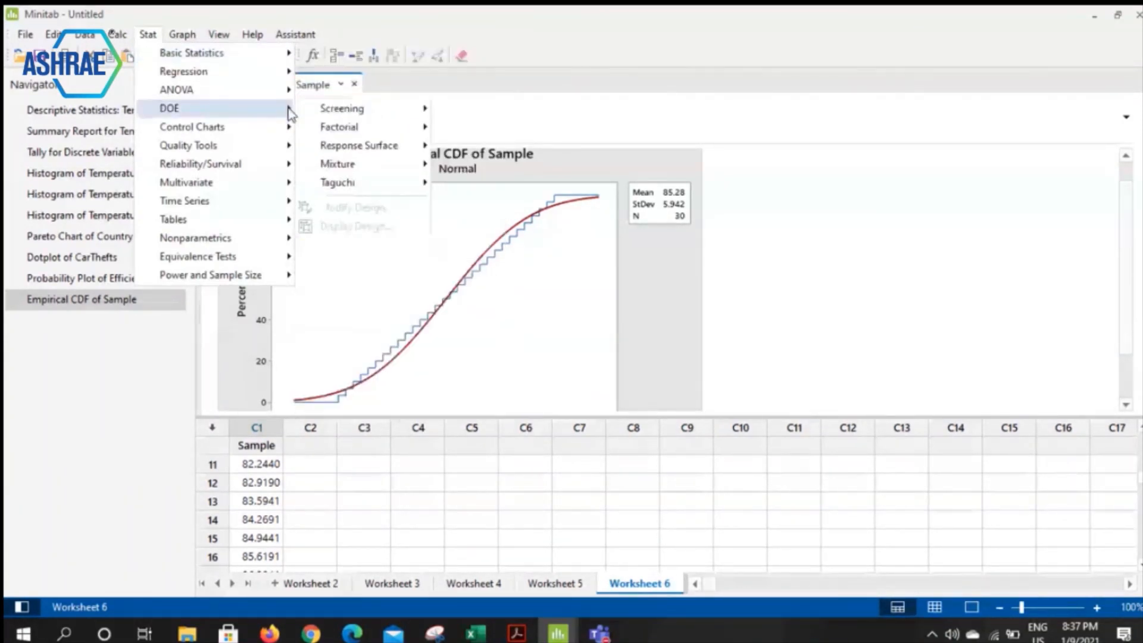
pyautogui.moveTo(117, 41)
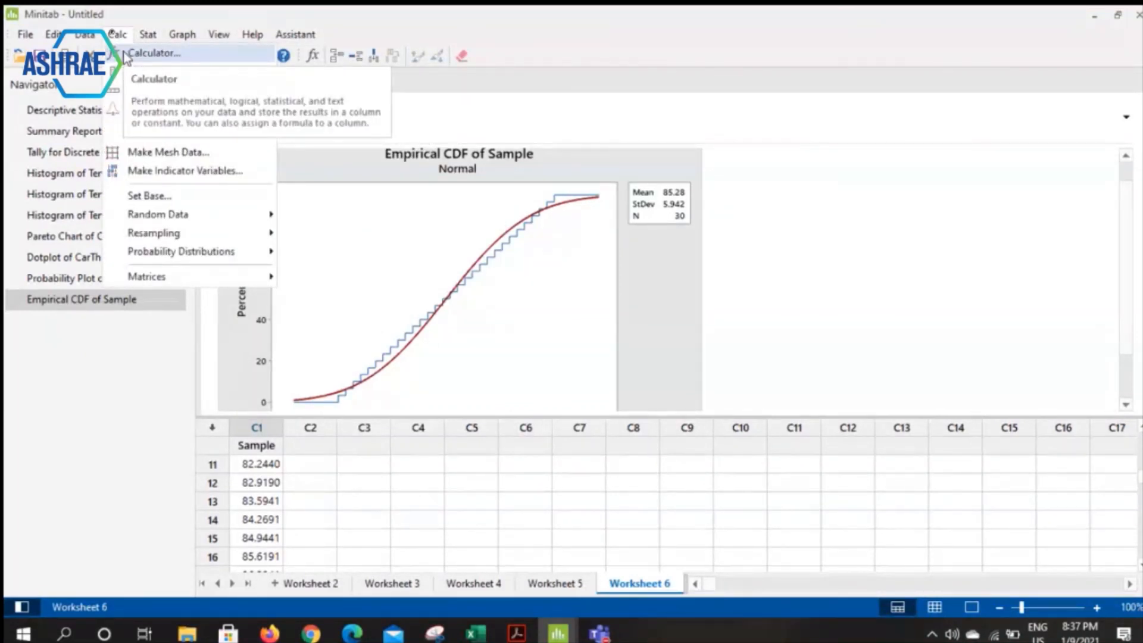
pyautogui.click(117, 34)
pyautogui.click(180, 35)
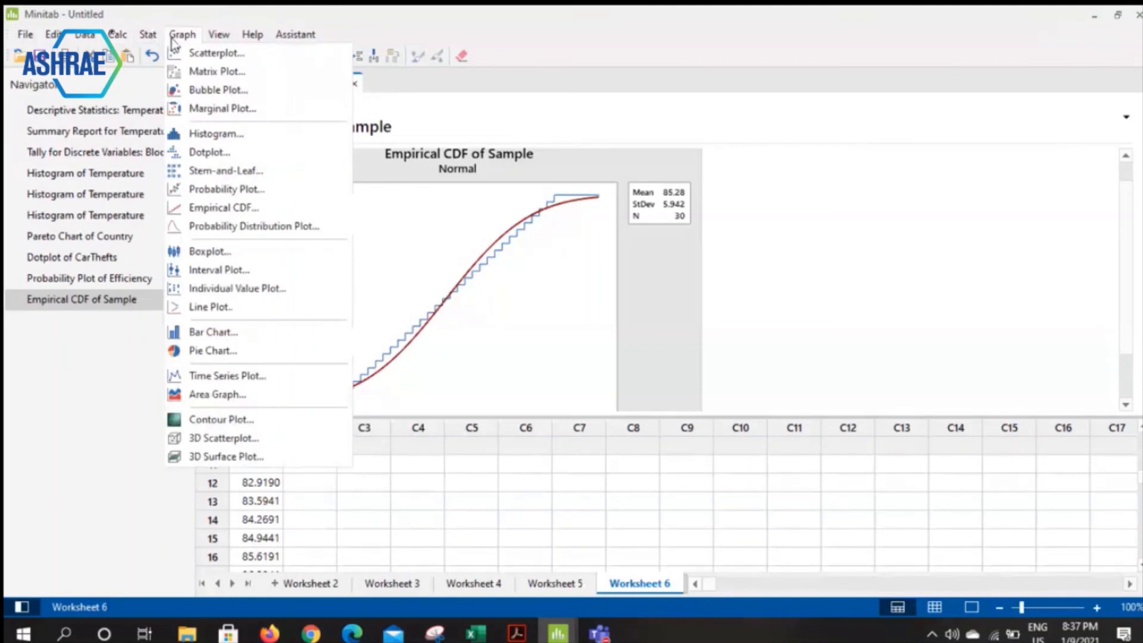
pyautogui.moveTo(128, 37)
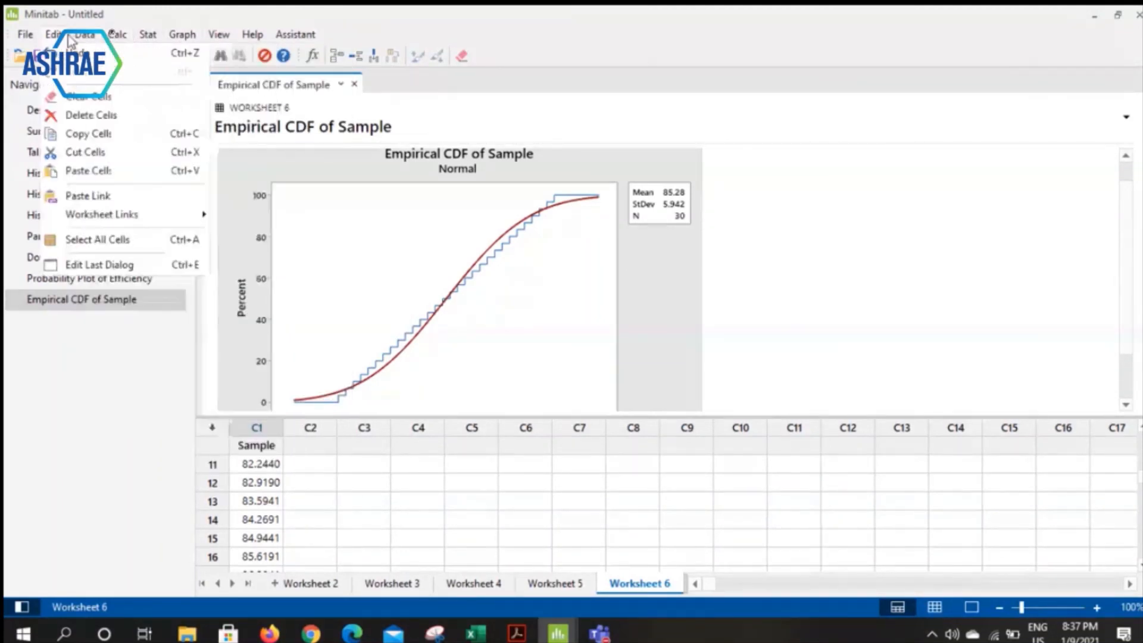
pyautogui.moveTo(84, 34)
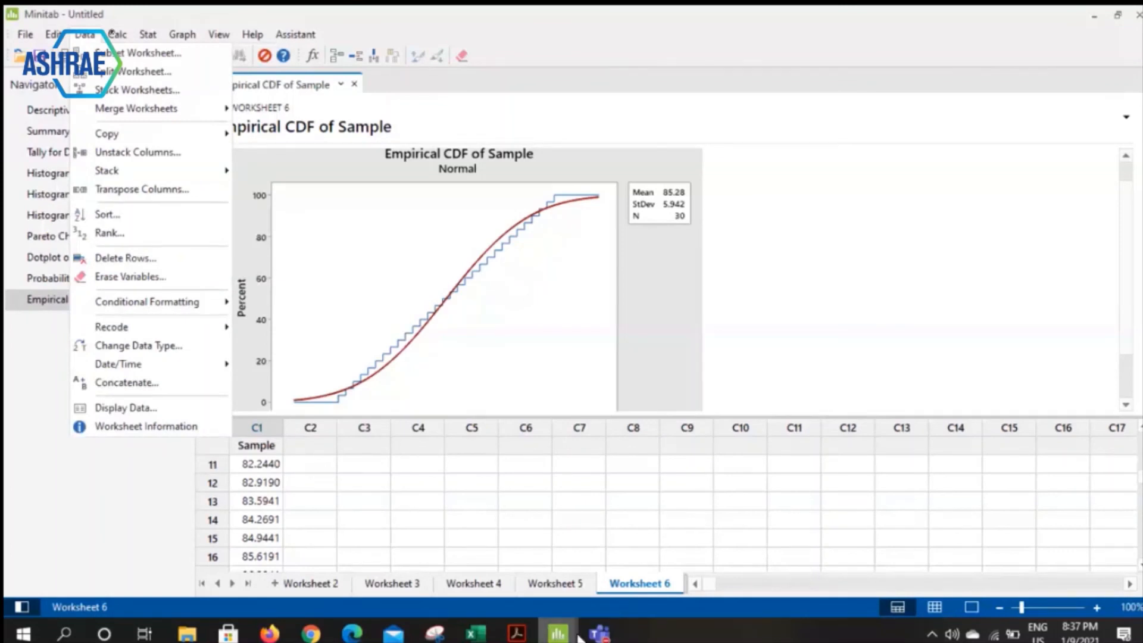
# Switch to the Session On Minitab meeting window in Microsoft Teams.
pyautogui.click(599, 633)
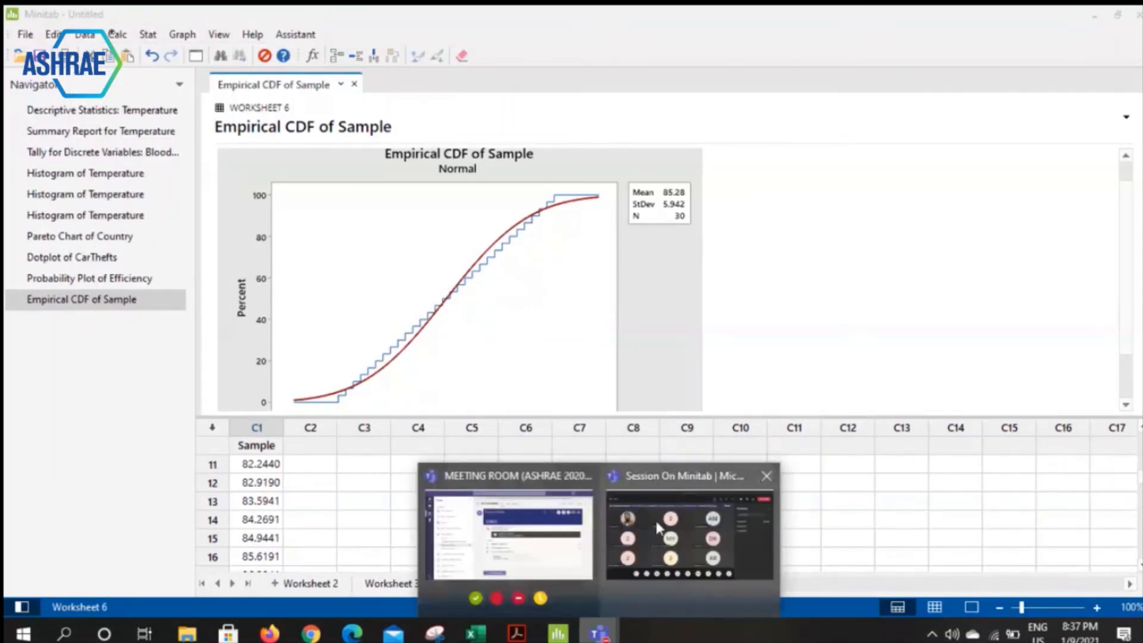
pyautogui.click(659, 528)
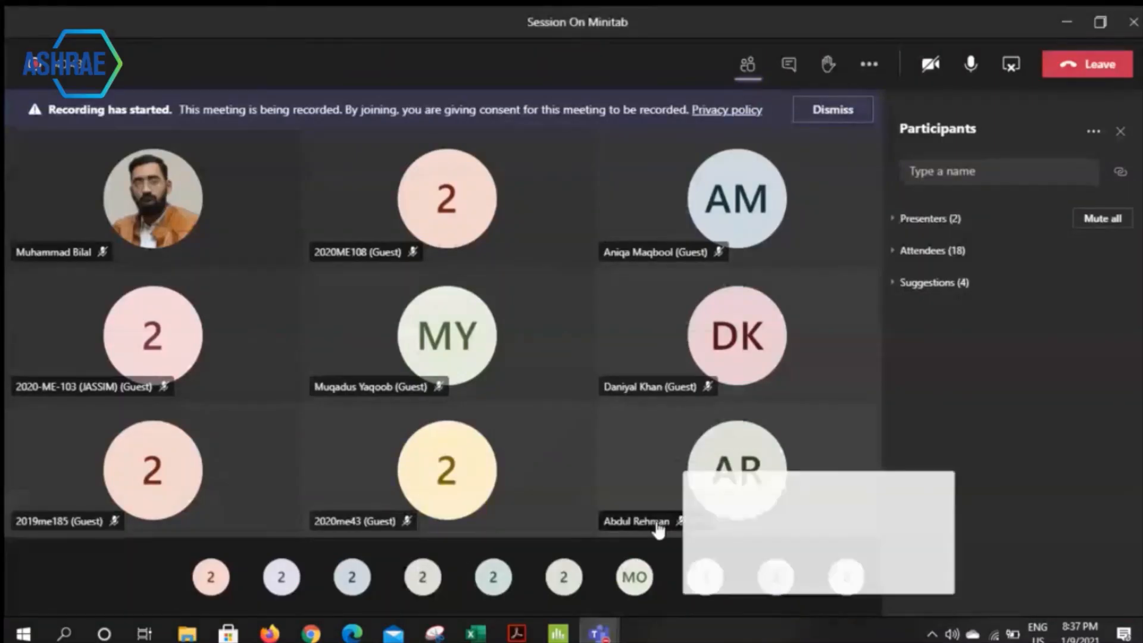